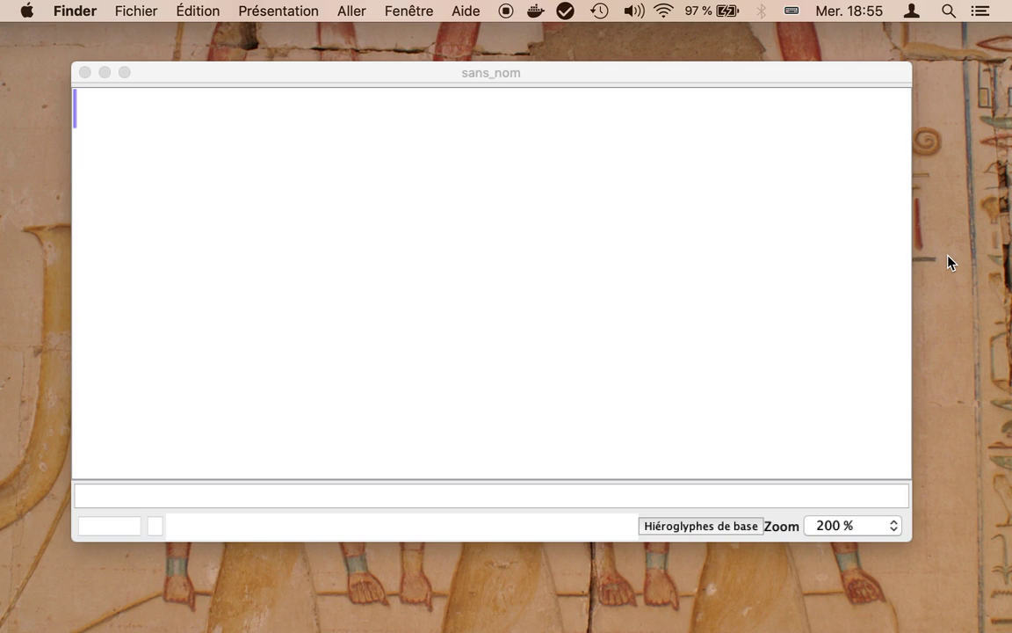
Step: Switch to JSesh and reposition its empty document window on the desktop
click(701, 78)
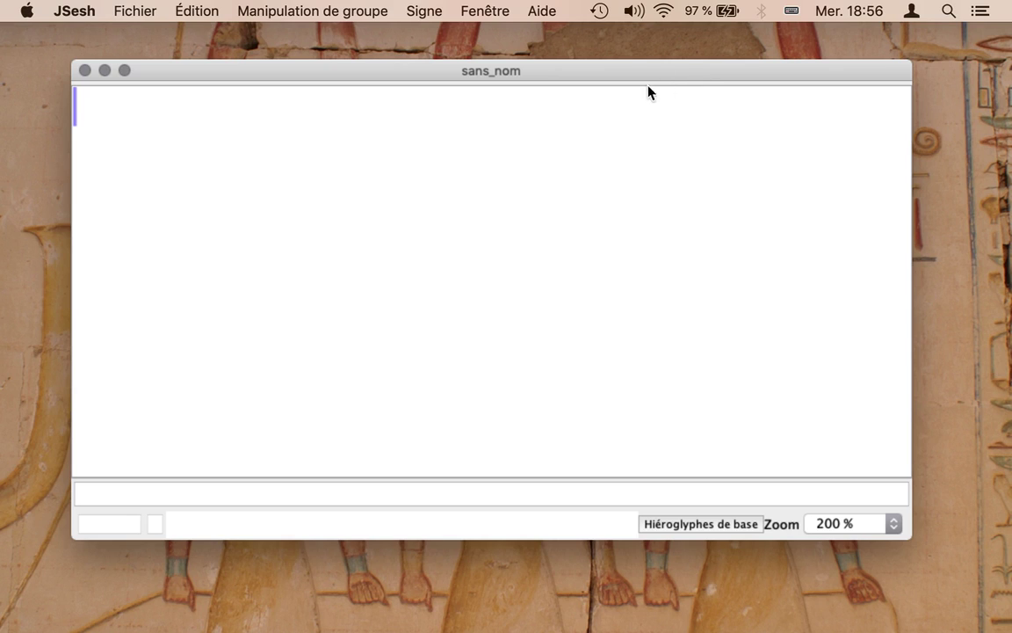
drag(635, 74, 603, 90)
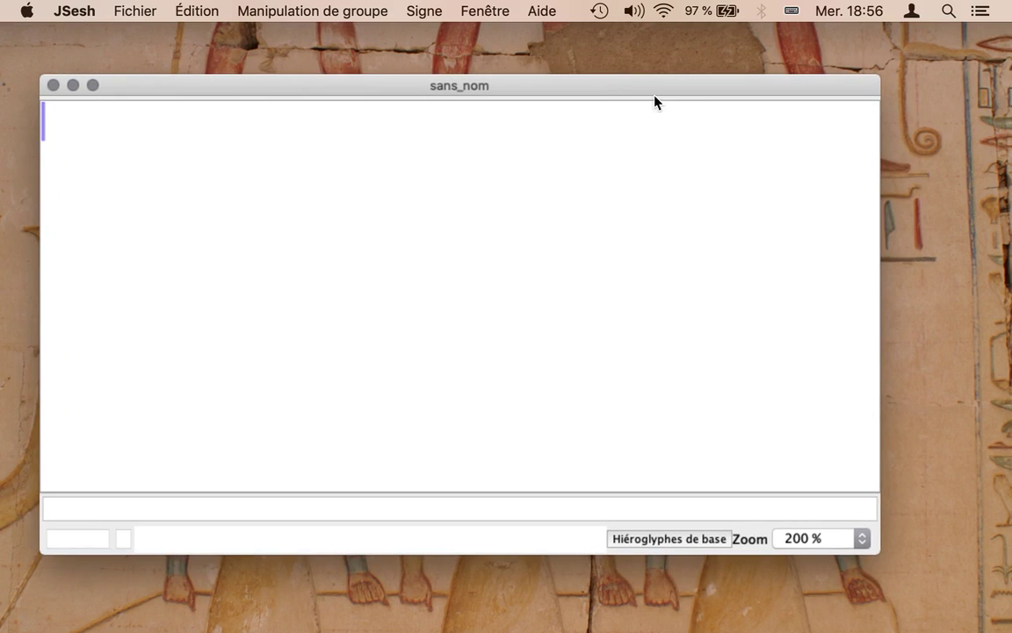
drag(374, 86, 414, 76)
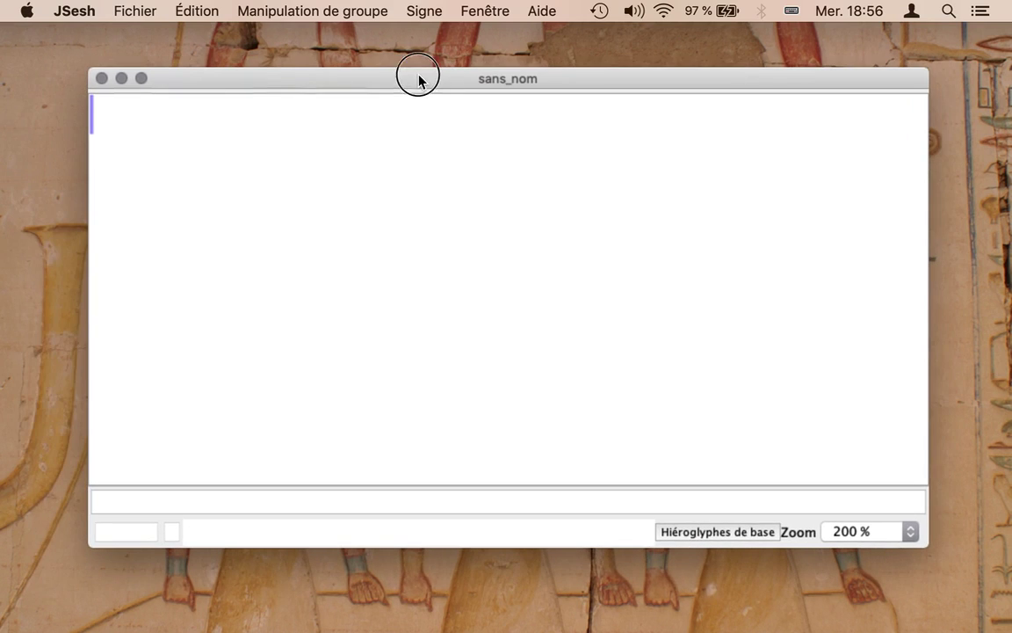
Step: Open the search-in-a-folder dialog (Rechercher dans un dossier) and move it higher on the desktop
click(195, 10)
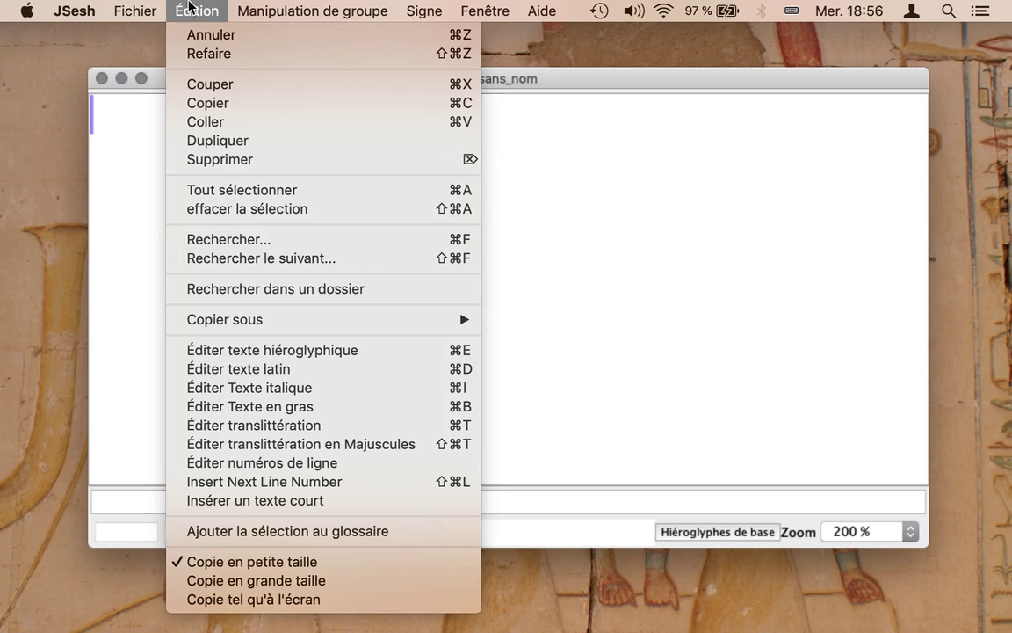
click(195, 10)
click(197, 11)
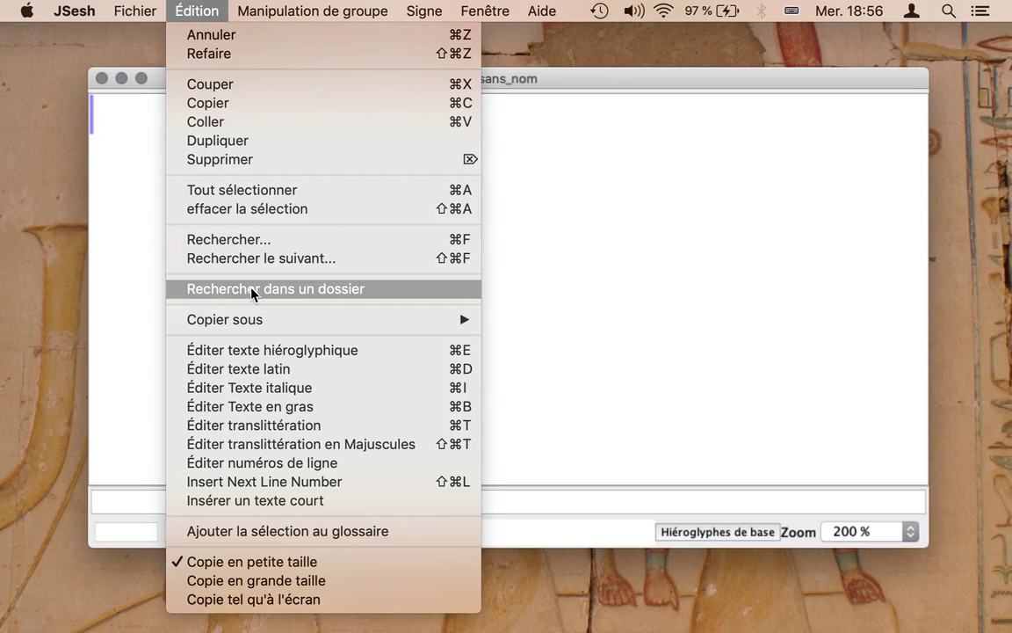
click(378, 291)
drag(357, 111, 362, 37)
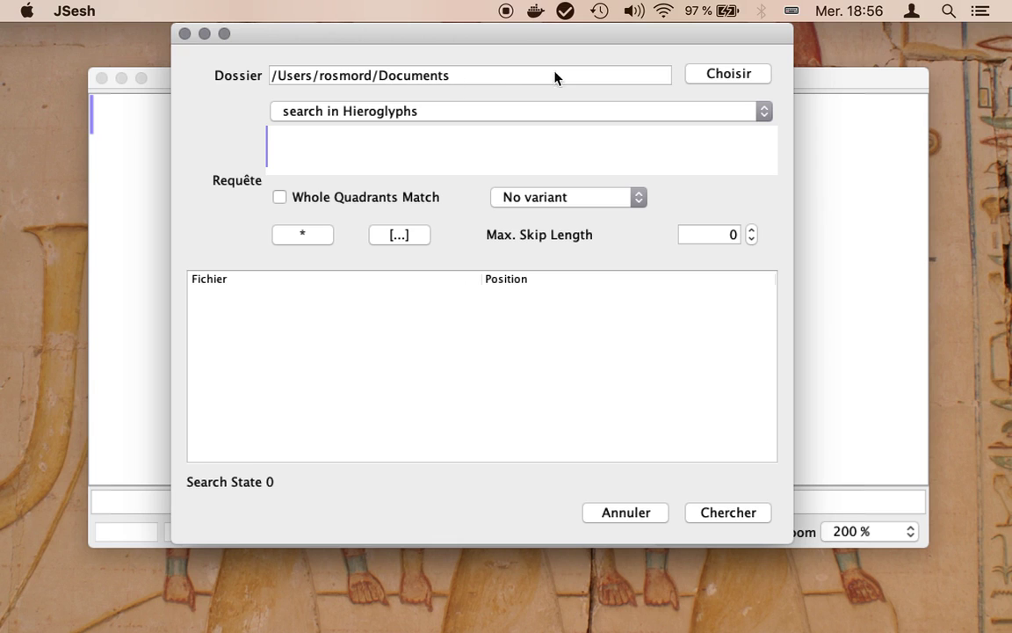
Step: Set the folder to search to /Applications/JSesh-7.5.5
click(729, 74)
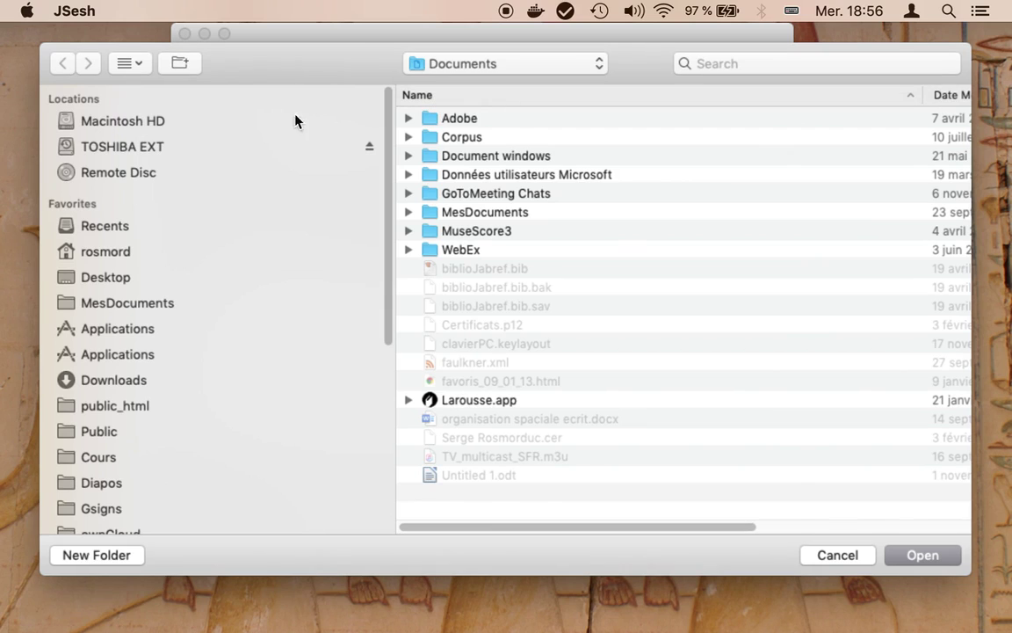
click(110, 331)
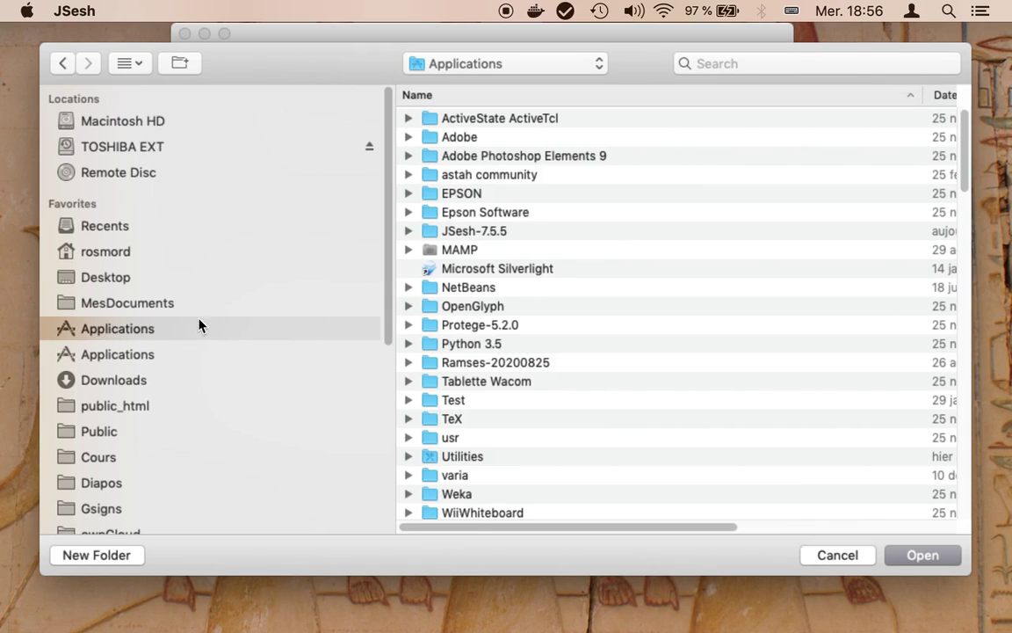
click(452, 232)
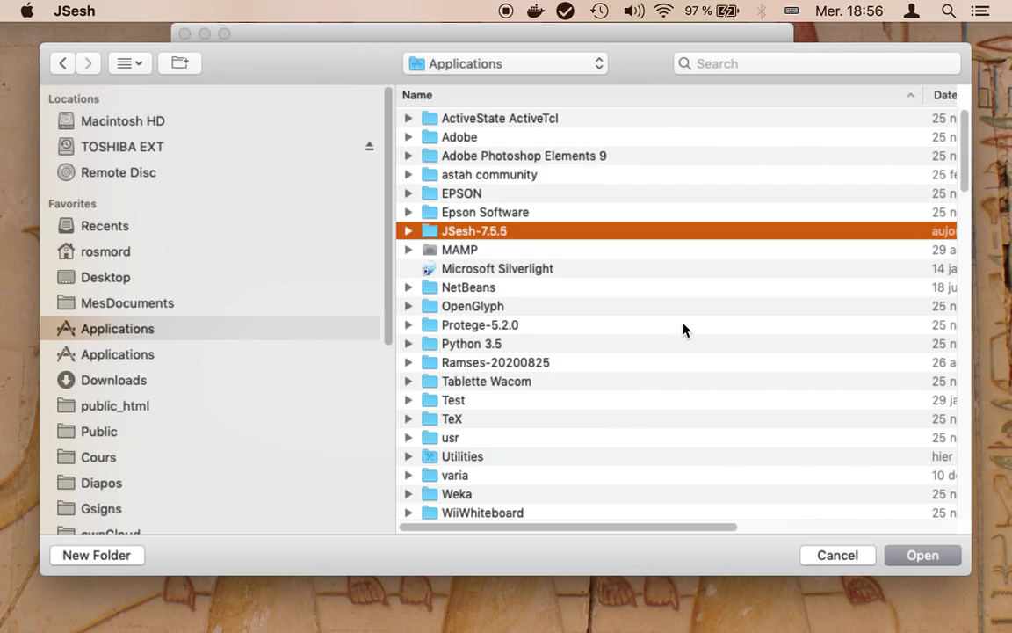
click(923, 554)
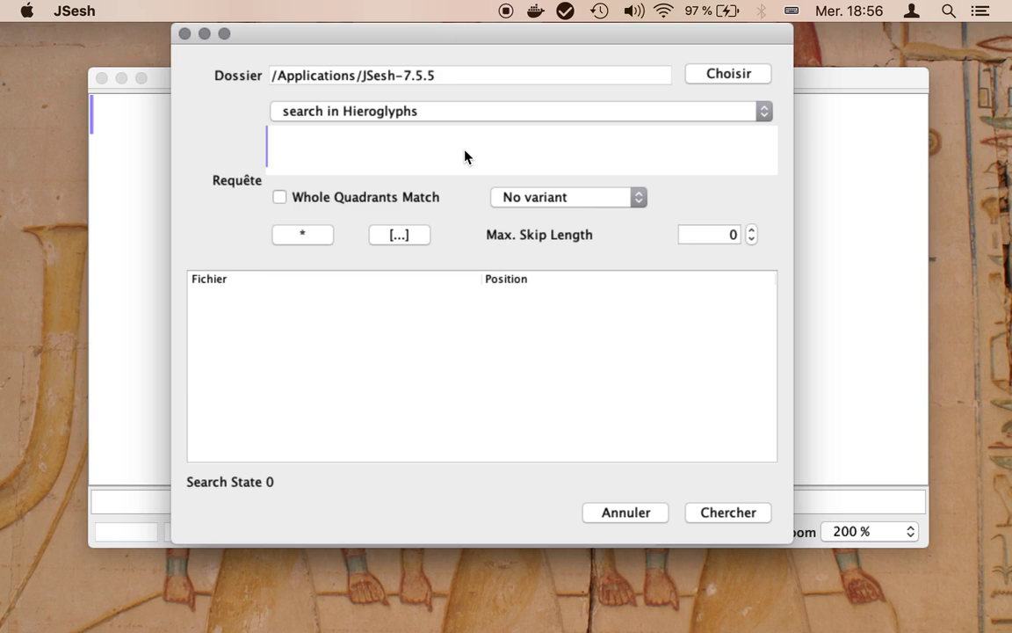
Step: Search the folder's hieroglyphic texts for the sequence sun disk, fox skins and folded cloth, and look through the matches
text(ra-HA-Z1)
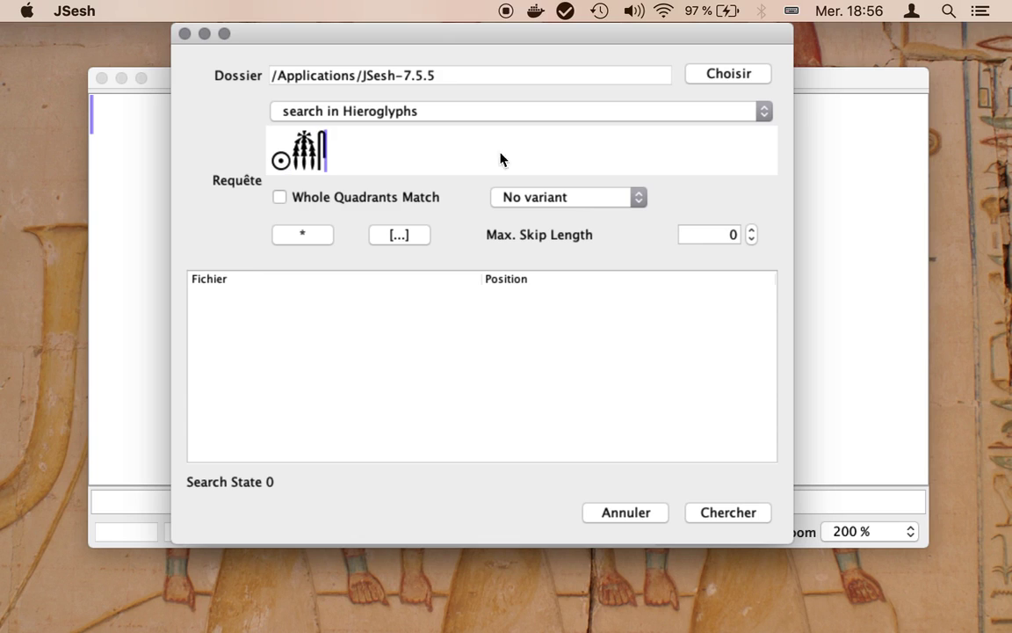
click(746, 515)
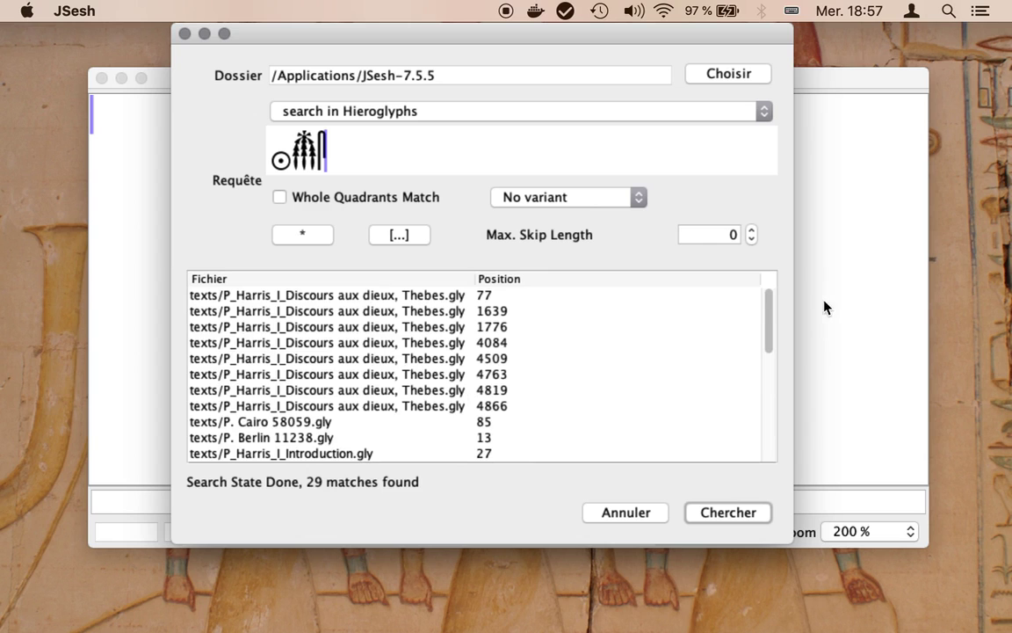
drag(766, 325, 762, 292)
Step: Replace the query with the pattern duck (zA), * wildcard, t, * wildcard and seated man, and run the search
click(535, 147)
key(BackSpace)
key(BackSpace)
key(BackSpace)
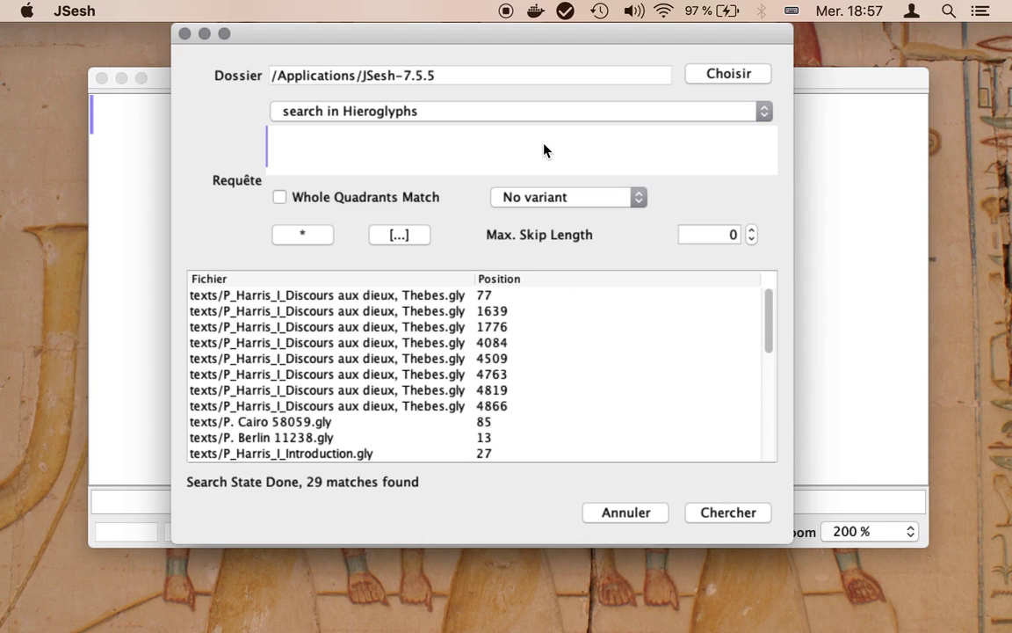
text(zA)
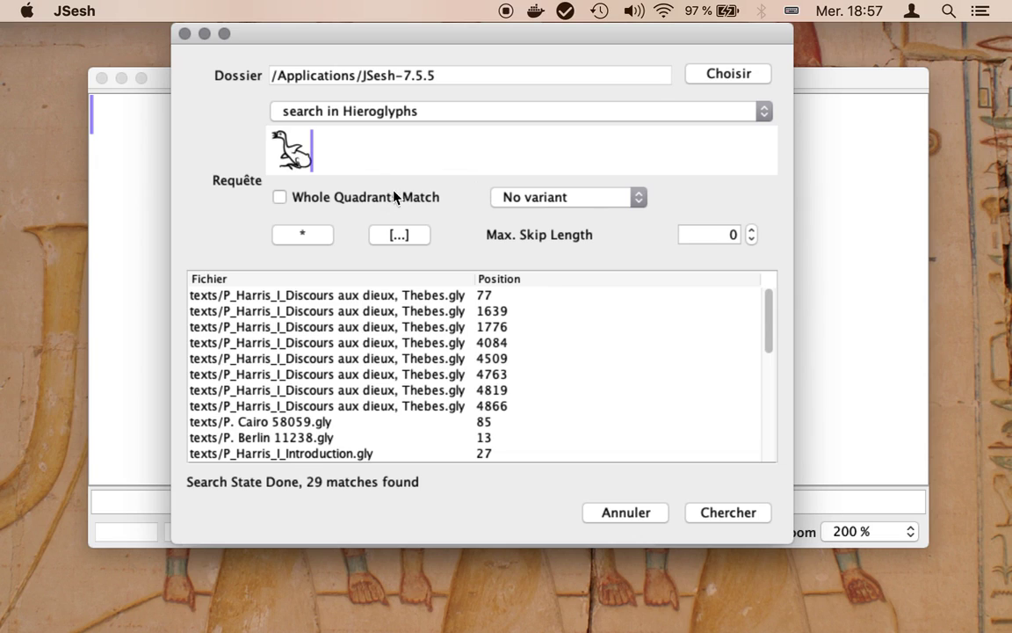
click(305, 235)
text(t)
click(331, 234)
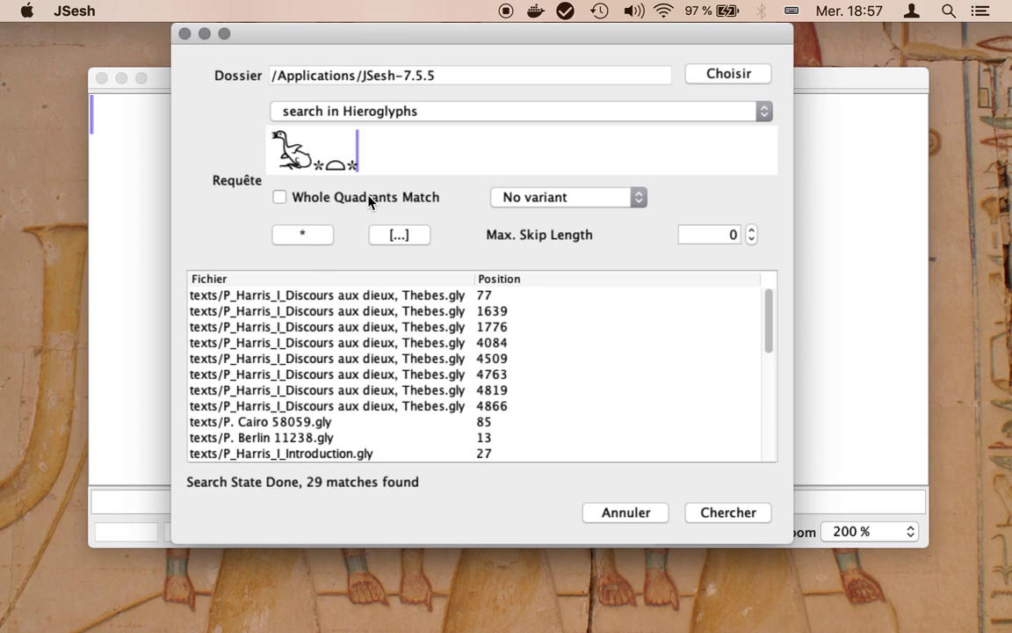
text(A24)
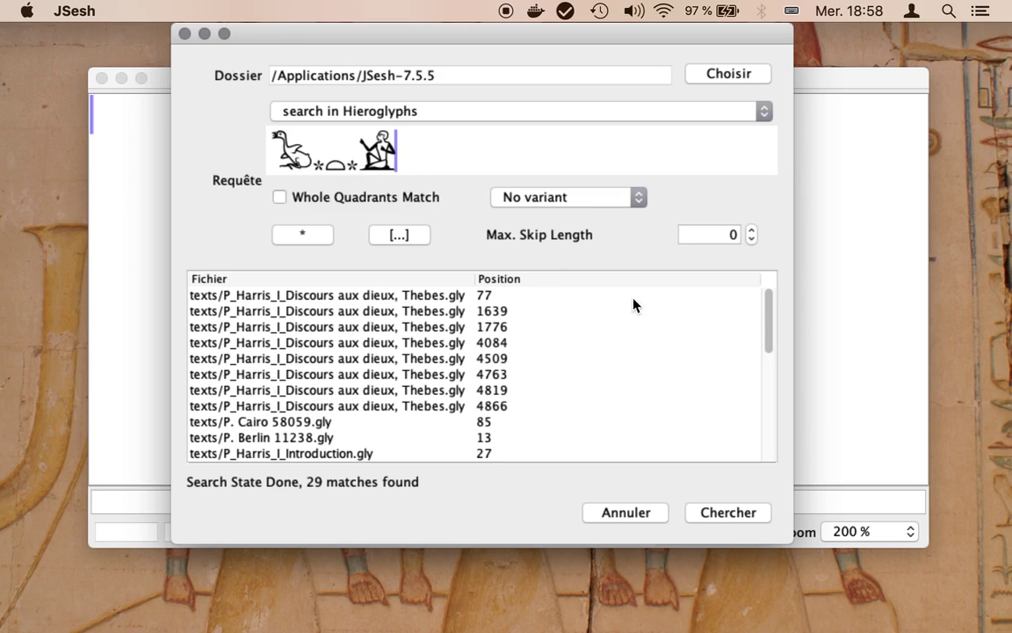
click(745, 512)
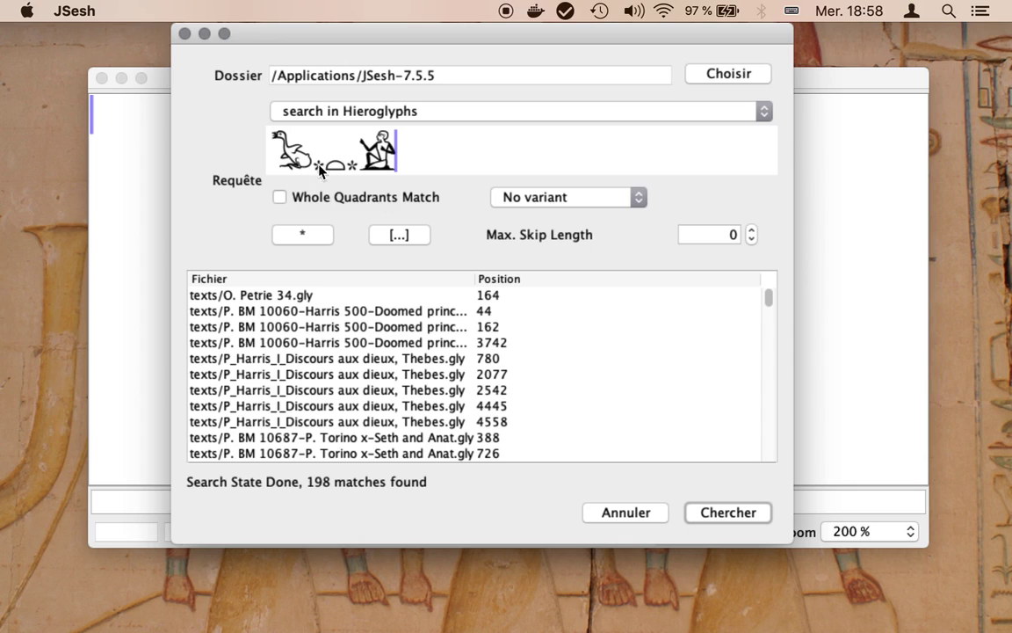
Step: Set the maximum skip length to 2 and run the wildcard search again
click(753, 231)
click(753, 230)
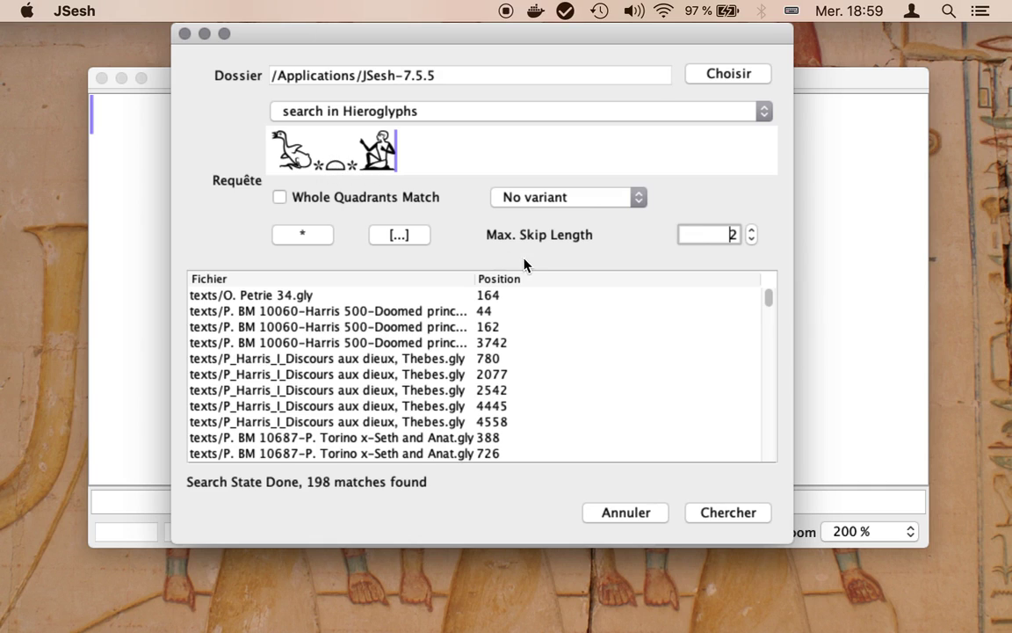
click(746, 513)
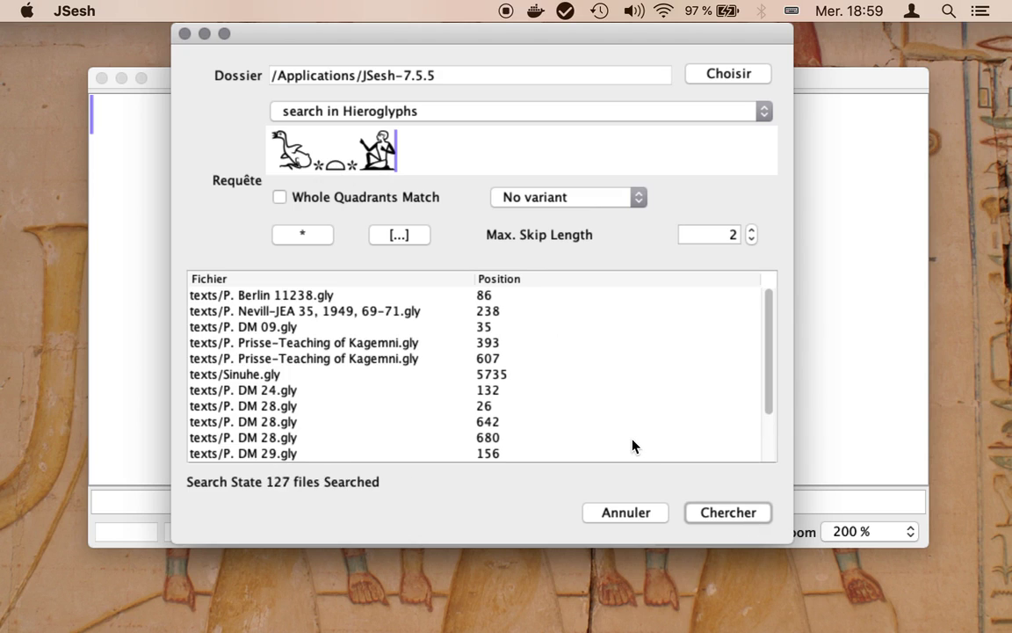
Step: View the P. Berlin 11238.gly match, highlight the signs from the duck to the seated man, and close the document
double_click(335, 296)
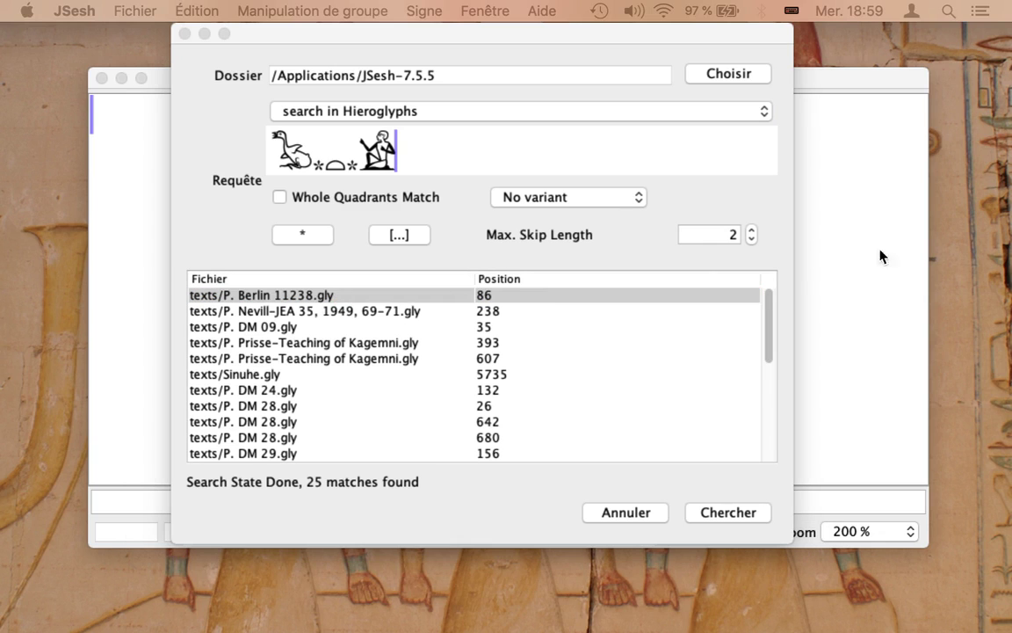
drag(988, 192, 201, 75)
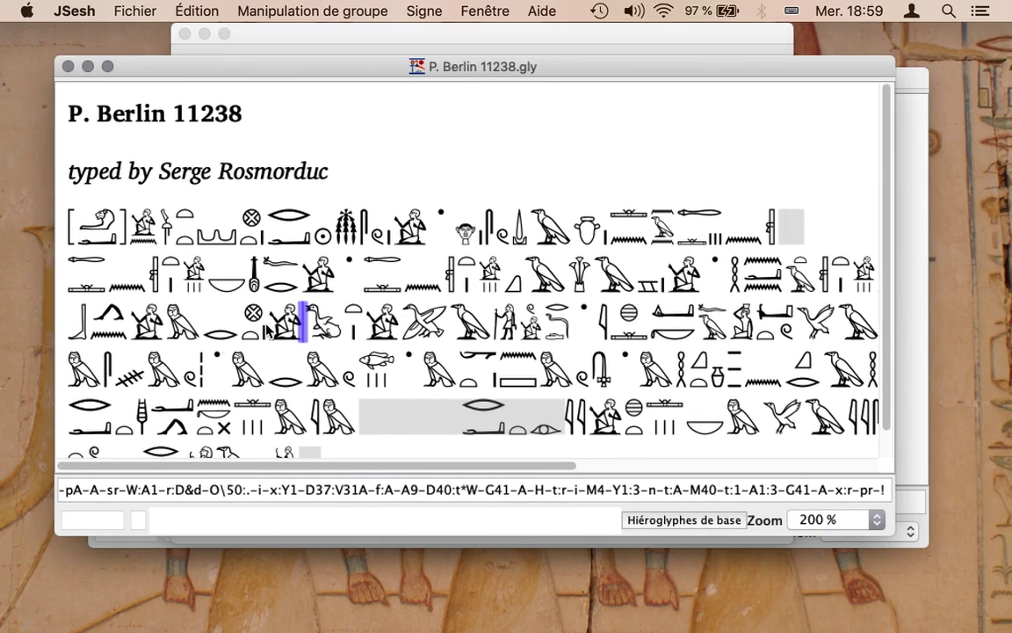
drag(304, 321, 403, 325)
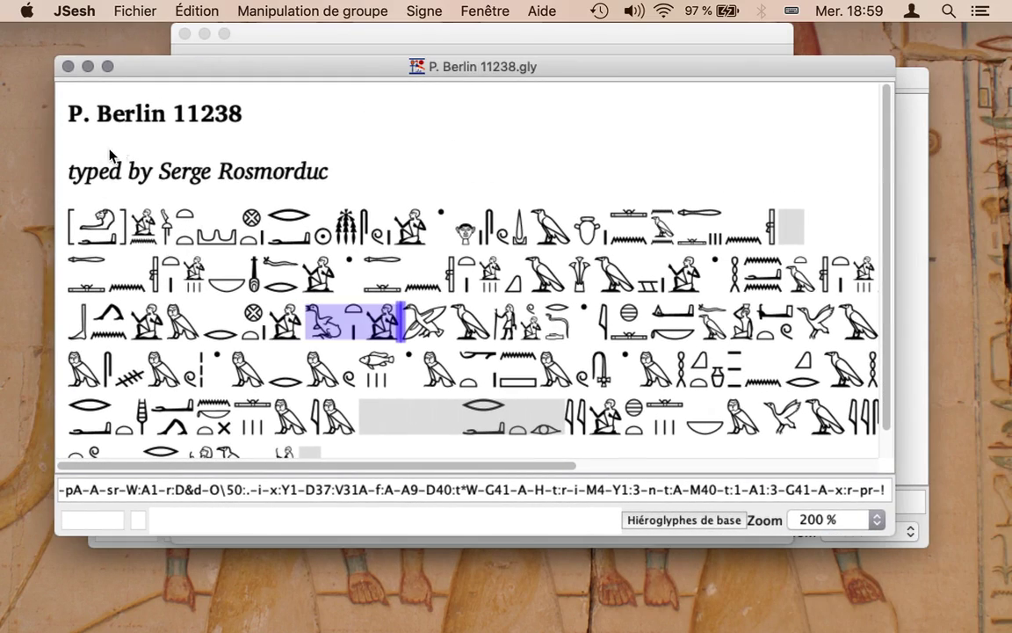
click(67, 66)
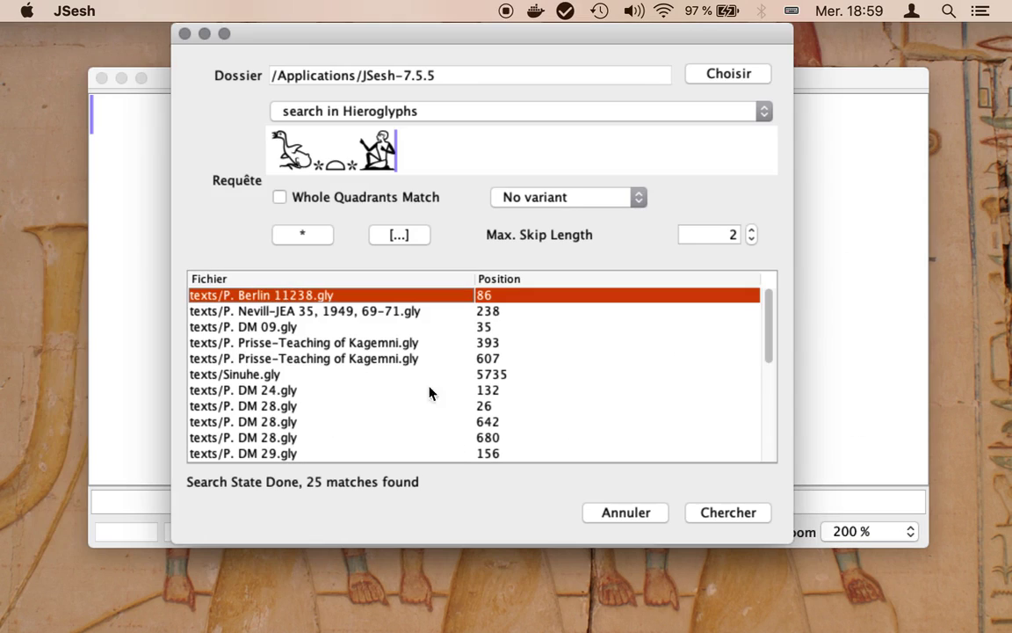
click(329, 297)
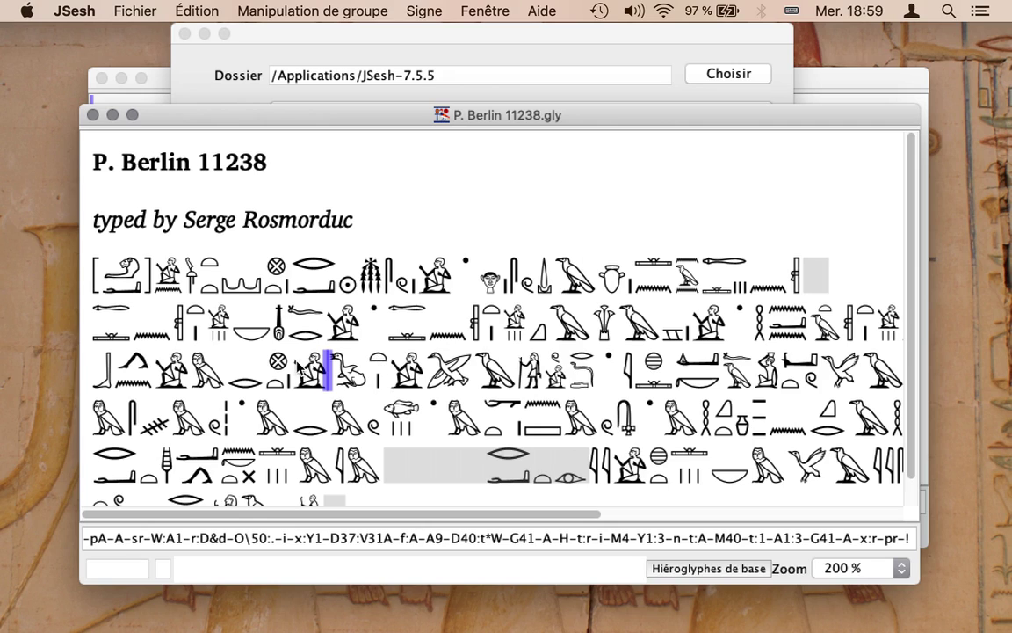
click(92, 114)
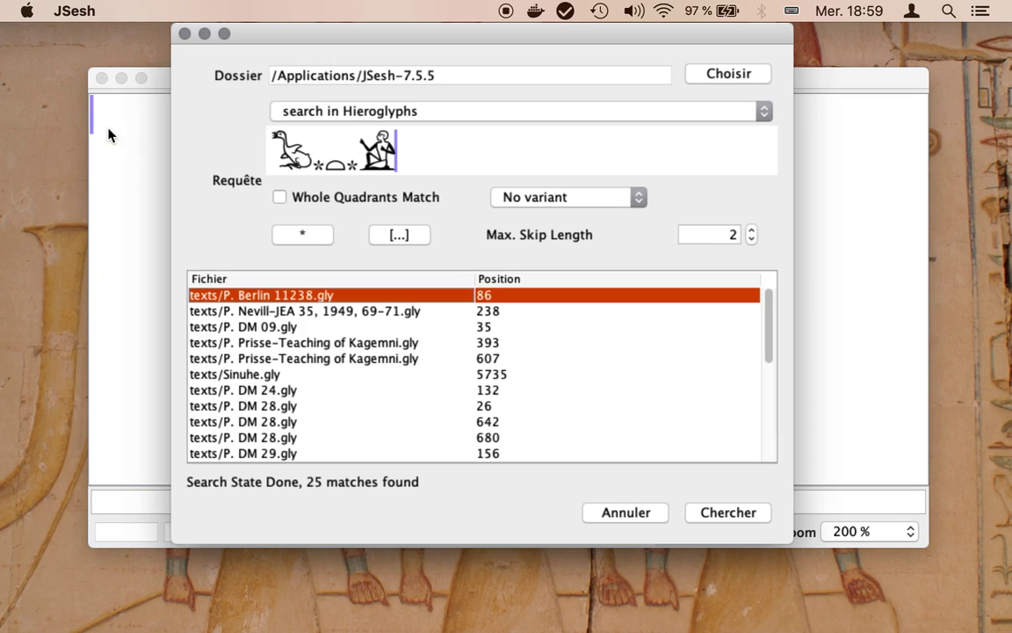
Step: View the match at position 393 in P. Prisse-Teaching of Kagemni.gly and close the document
click(284, 345)
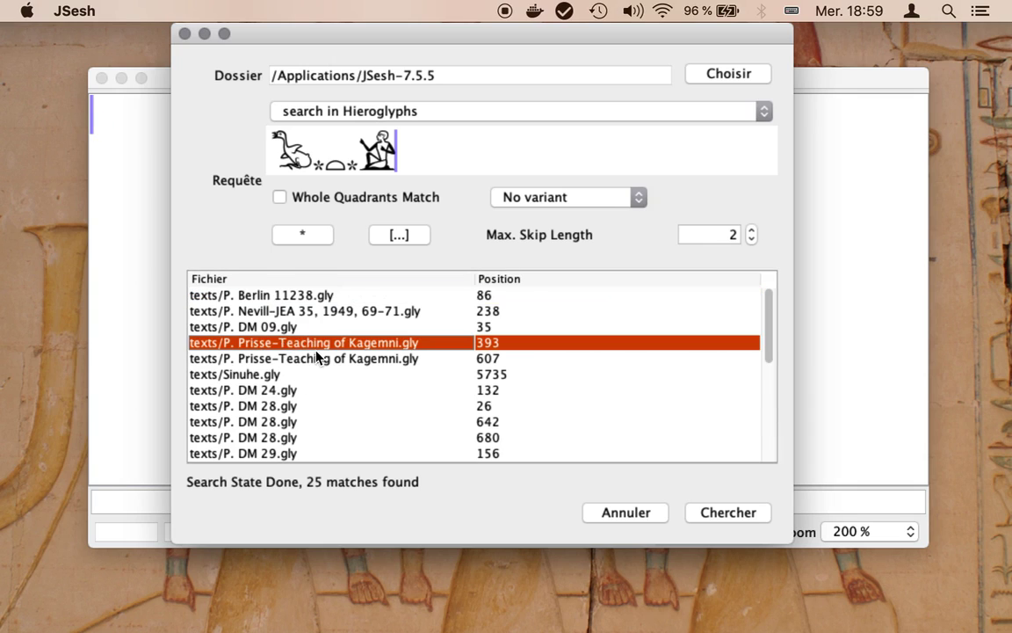
double_click(316, 349)
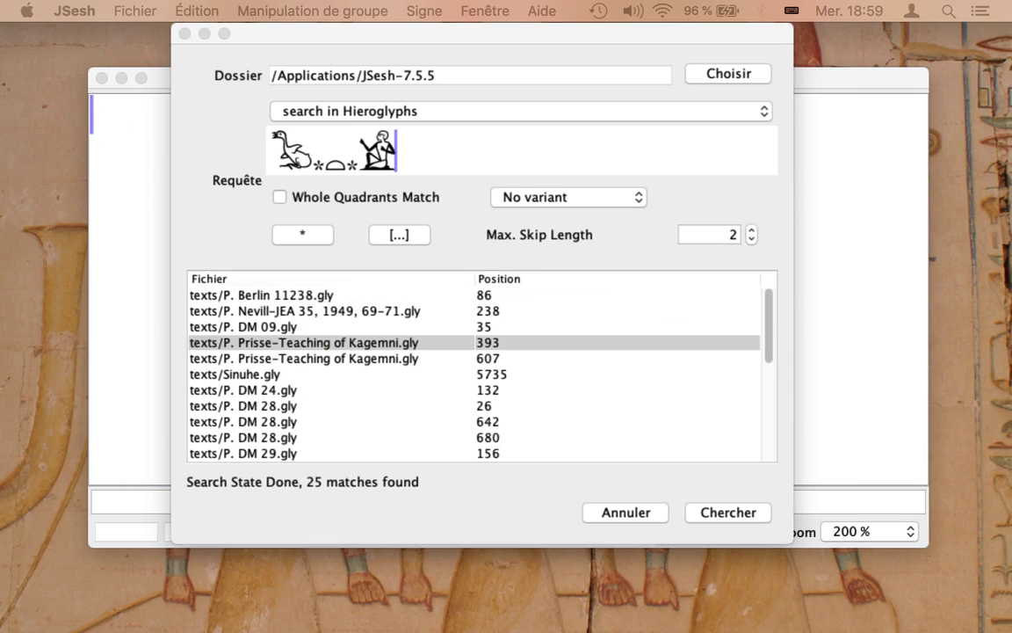
drag(870, 214, 413, 72)
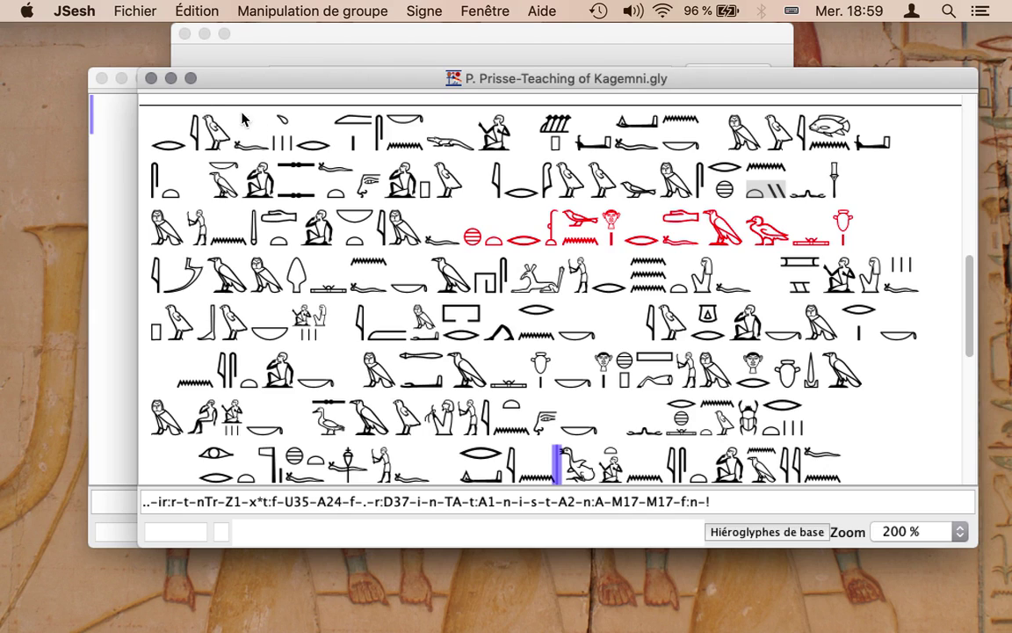
click(185, 53)
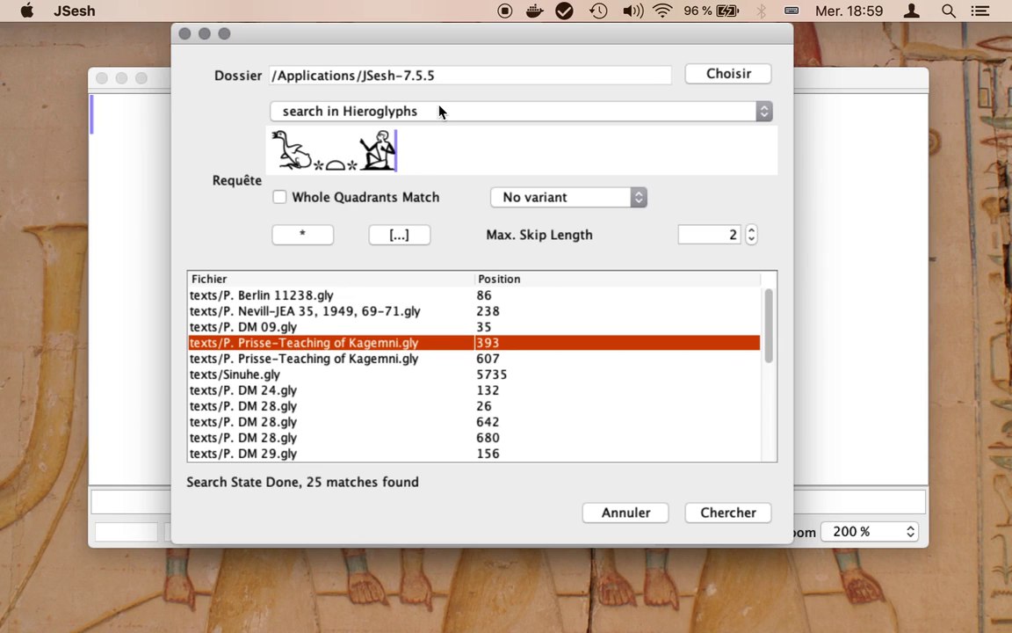
Step: Clear the wildcard pattern from the query and enter the p sign (square stool) as its first sign
click(413, 155)
key(BackSpace)
key(BackSpace)
key(BackSpace)
key(BackSpace)
key(BackSpace)
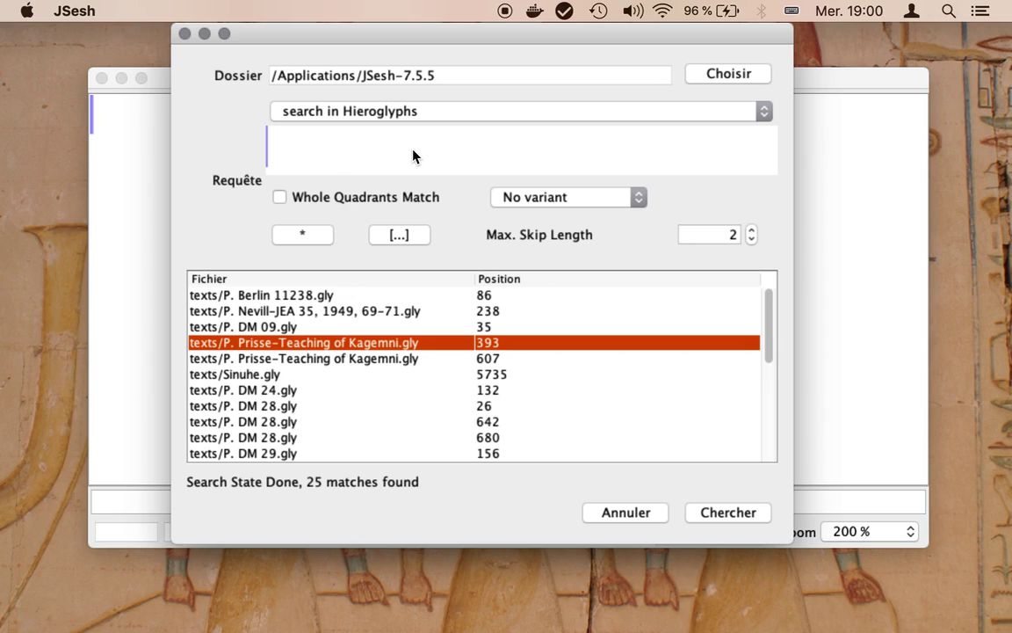
text(.)
click(400, 234)
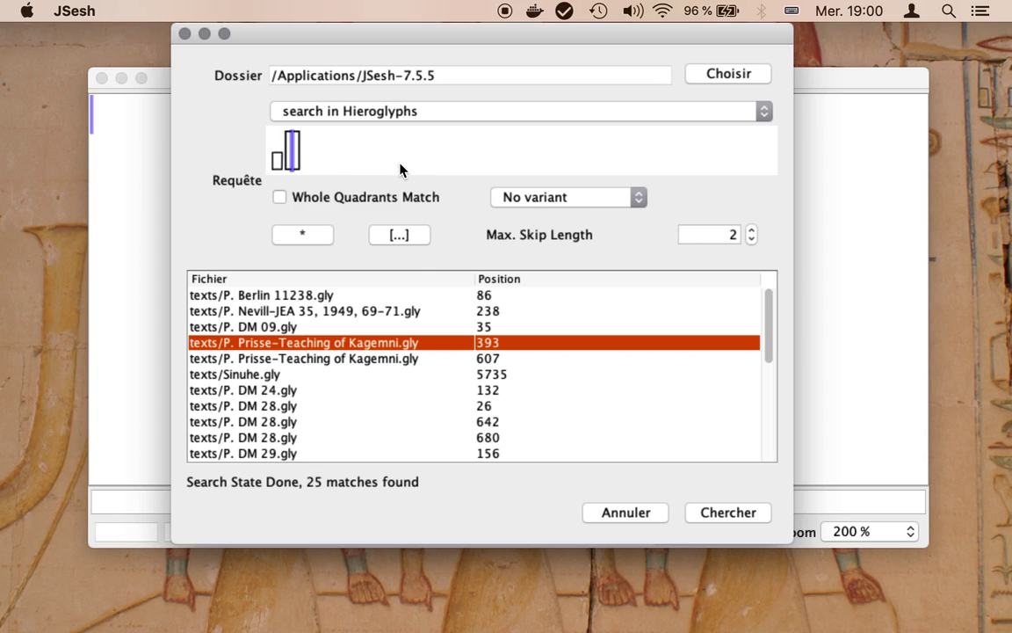
key(BackSpace)
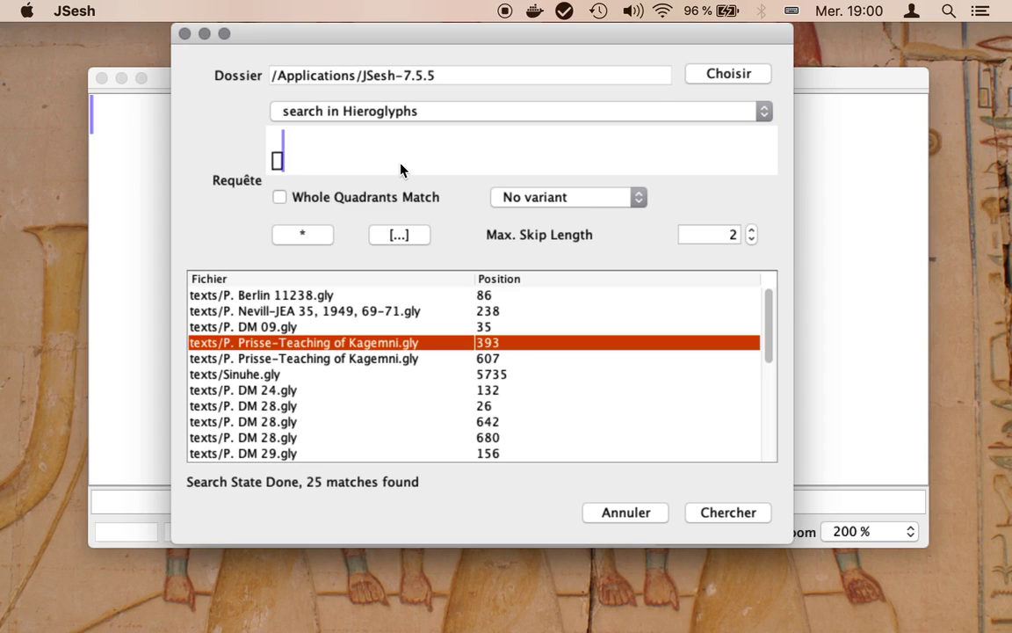
text(A)
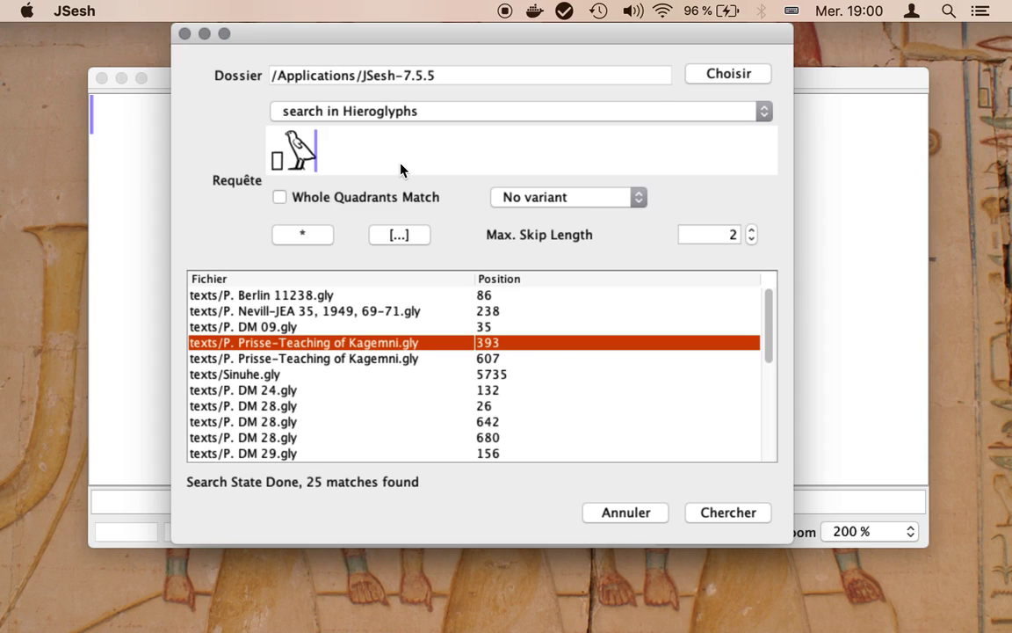
key(BackSpace)
text(W)
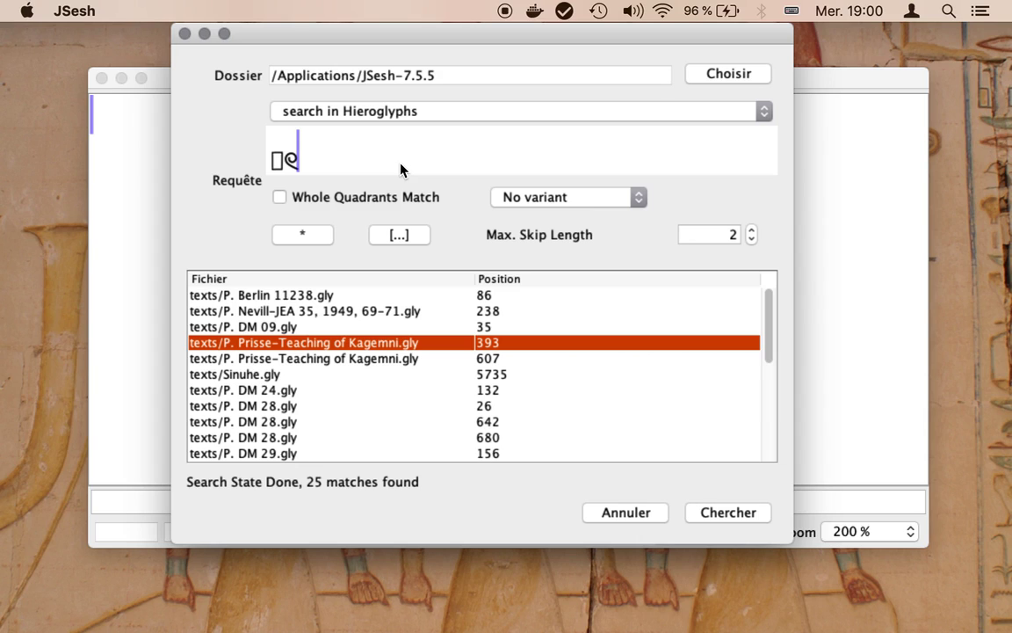
key(BackSpace)
Step: Add a sign set after the p sign containing the quail chick and the w coil
click(403, 237)
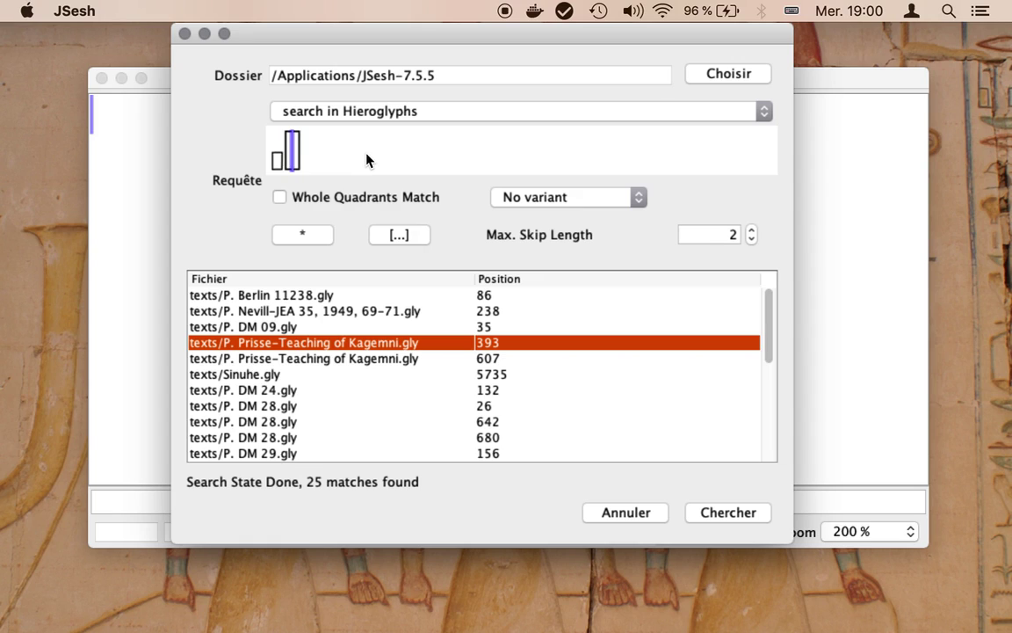
text(A)
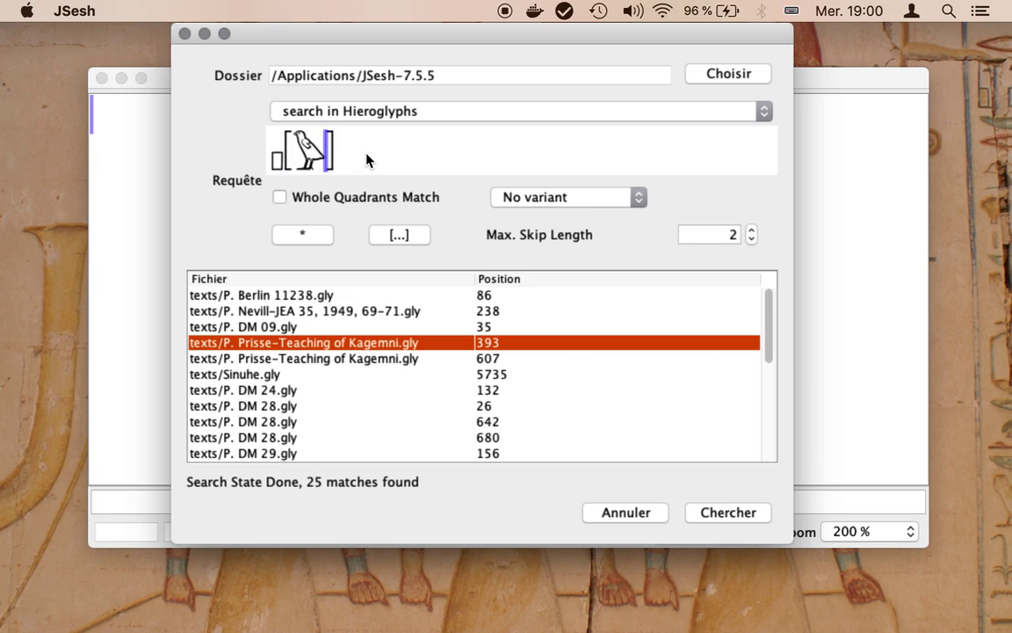
text(W)
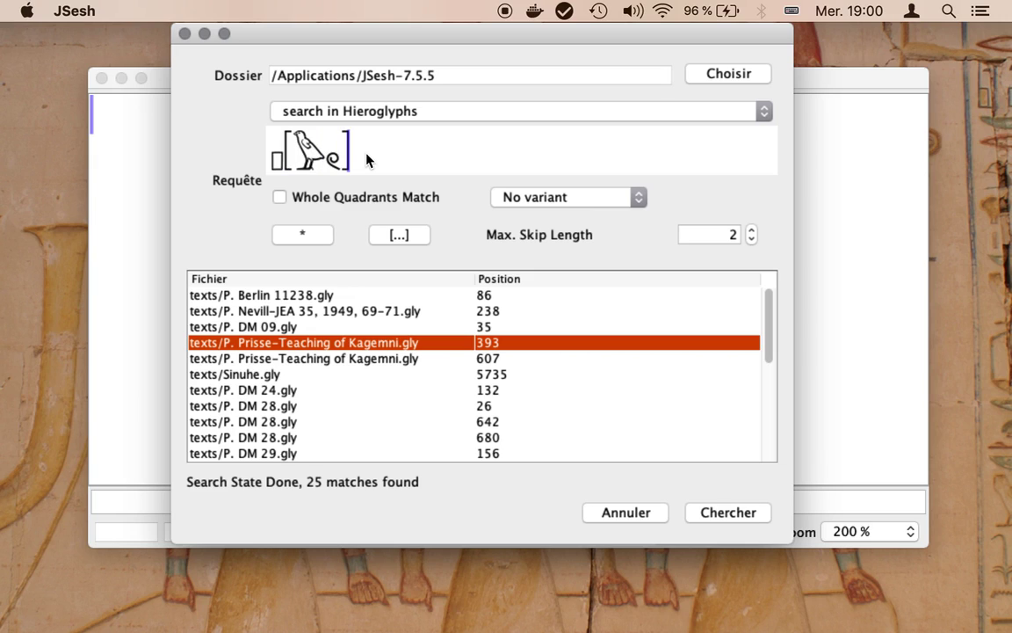
Step: Step the cursor through the bracketed sign set and run the search for p followed by either w sign
key(Left)
key(Left)
key(Left)
key(Right)
key(Right)
key(Right)
key(Right)
key(Left)
key(Left)
key(Left)
click(752, 517)
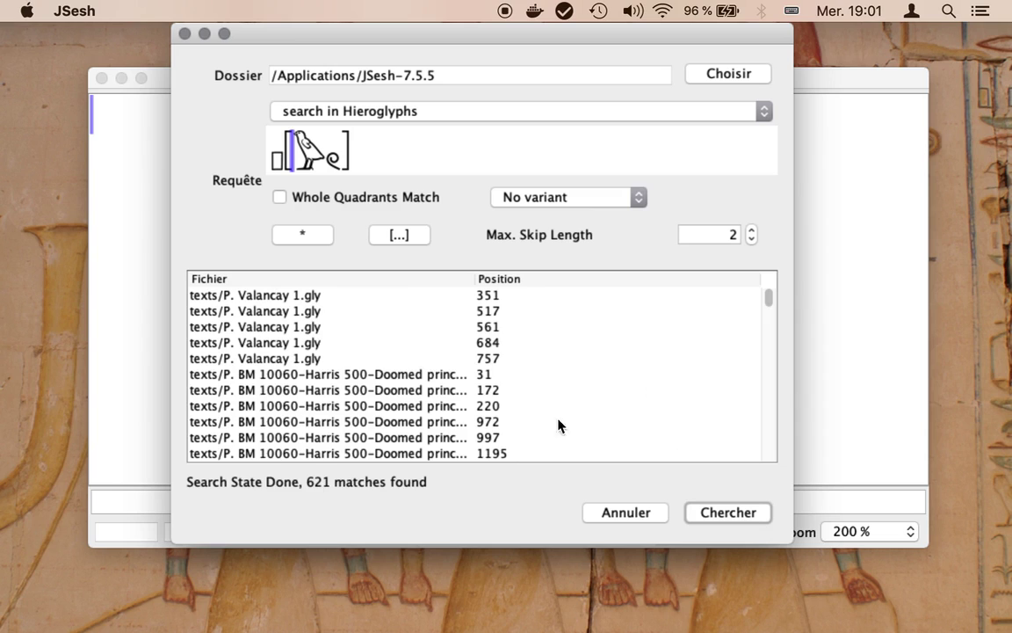
Step: View the match at position 351 in P. Valancay 1.gly, highlight the p and coil signs, and close the document
click(365, 300)
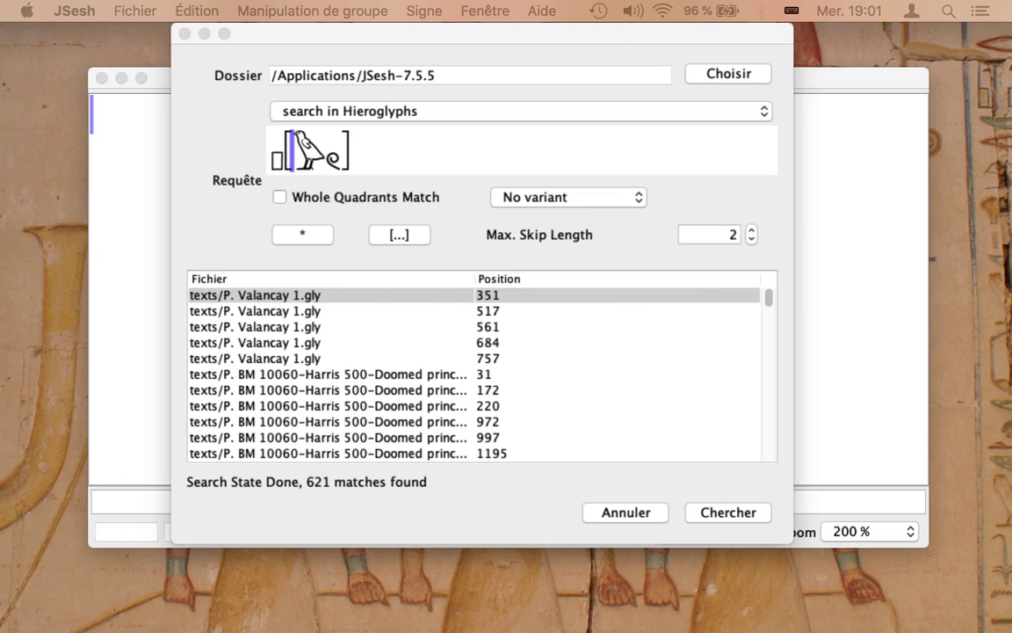
drag(958, 185, 203, 34)
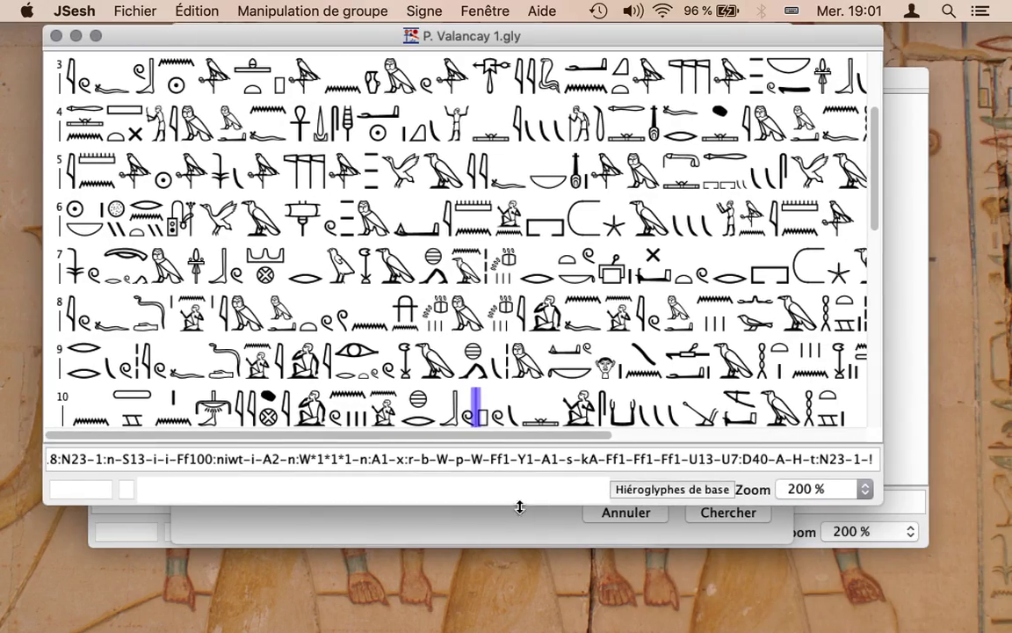
click(481, 423)
drag(481, 424, 508, 418)
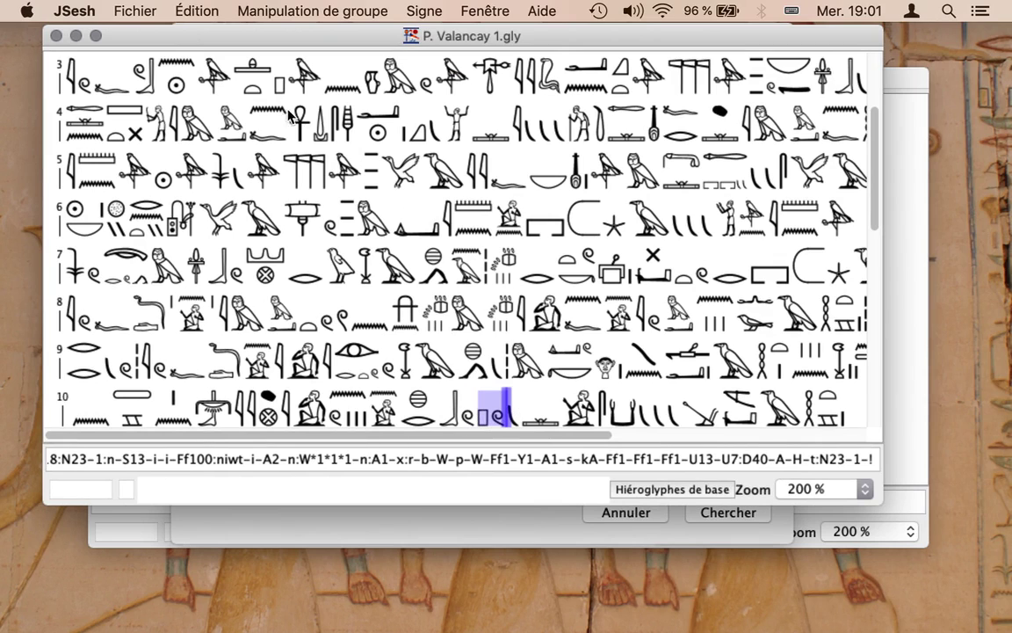
click(55, 35)
Step: Look through the sign-set match list for a text likely to contain the quail chick spelling
drag(769, 297, 778, 461)
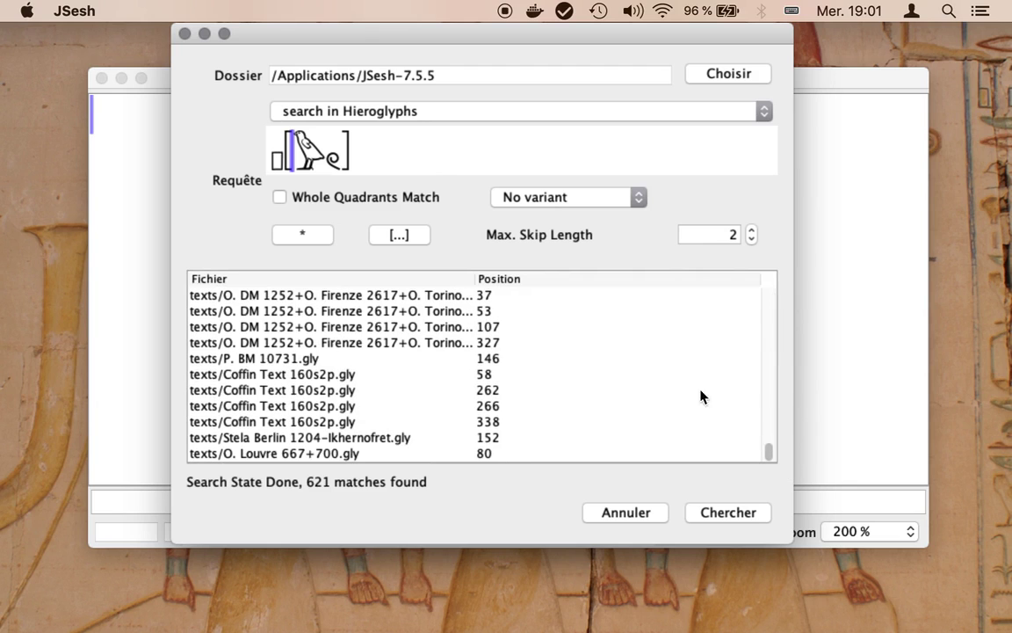
scroll(664, 359, up, 2)
click(772, 342)
click(773, 341)
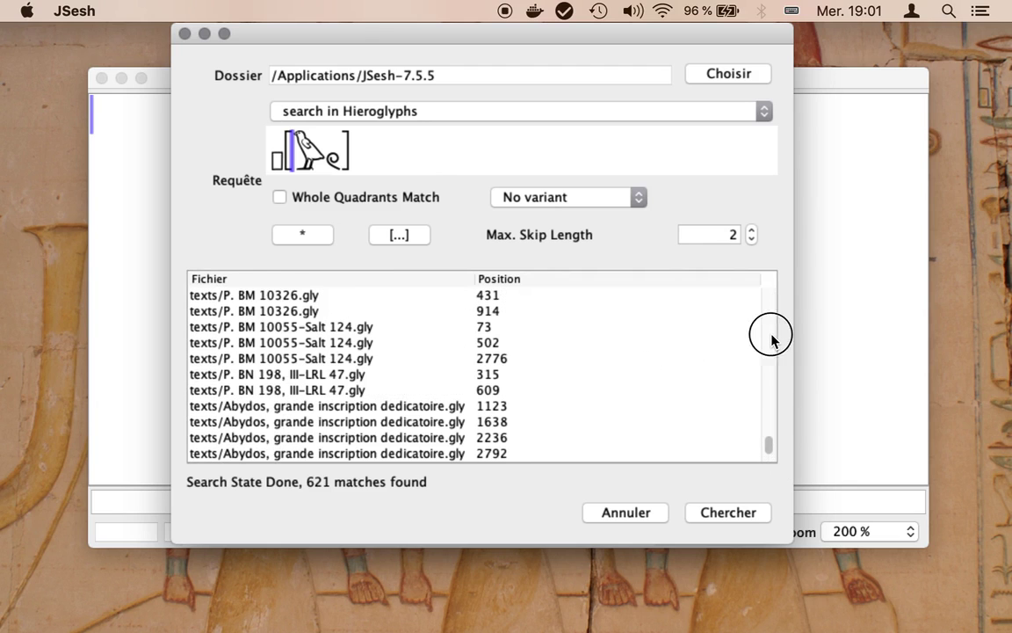
click(773, 341)
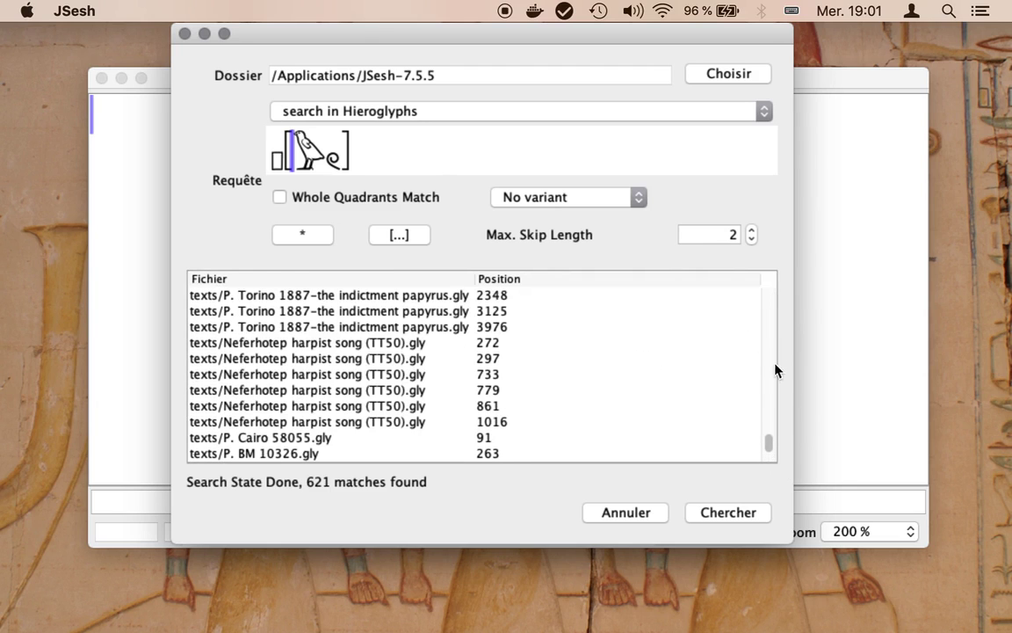
click(769, 444)
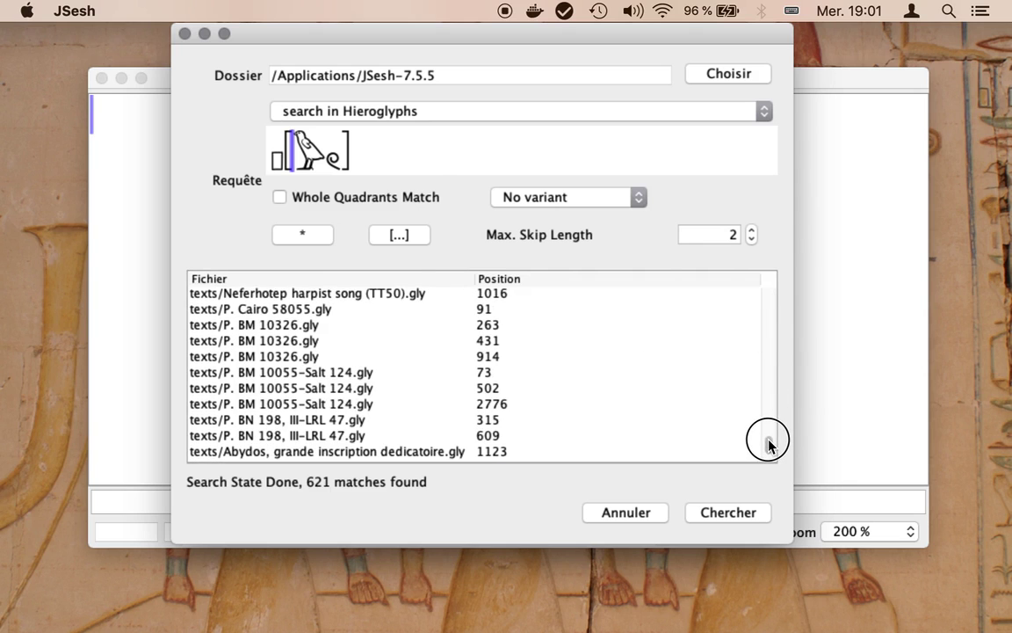
drag(769, 443, 751, 384)
click(747, 301)
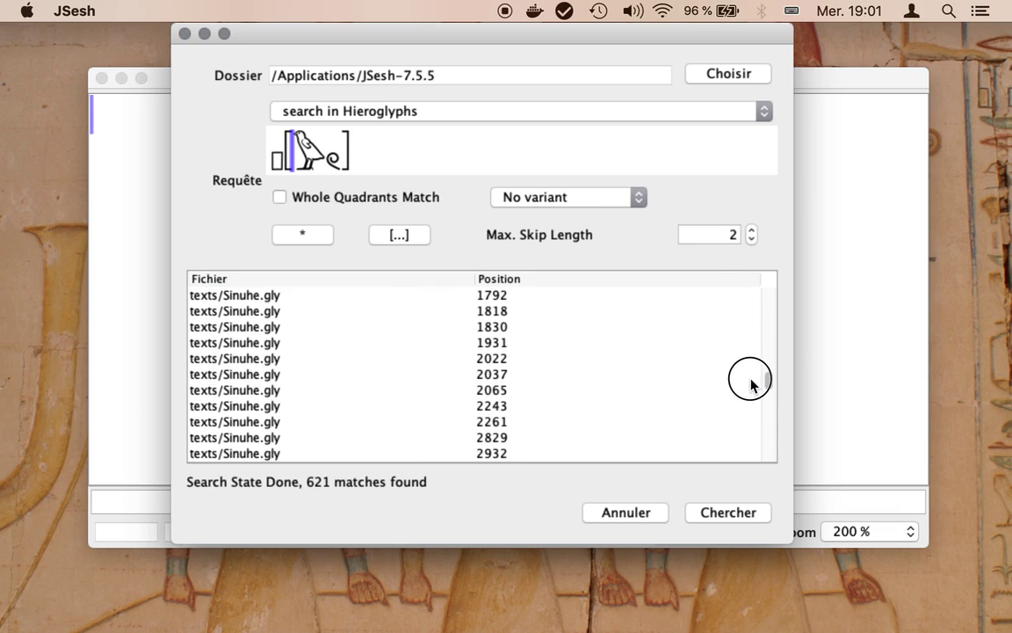
scroll(772, 429, down, 10)
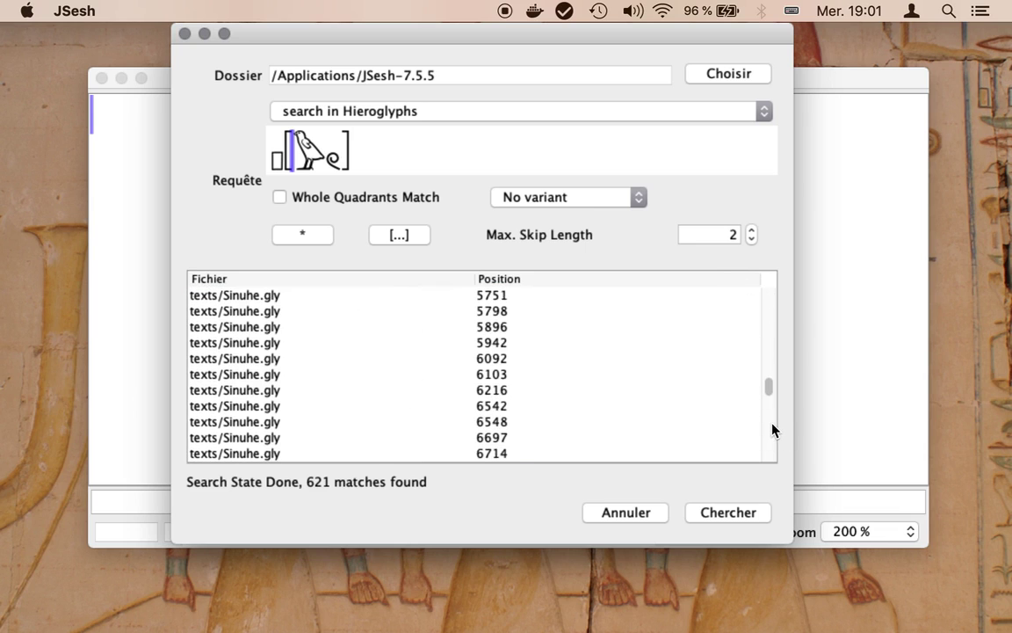
click(770, 355)
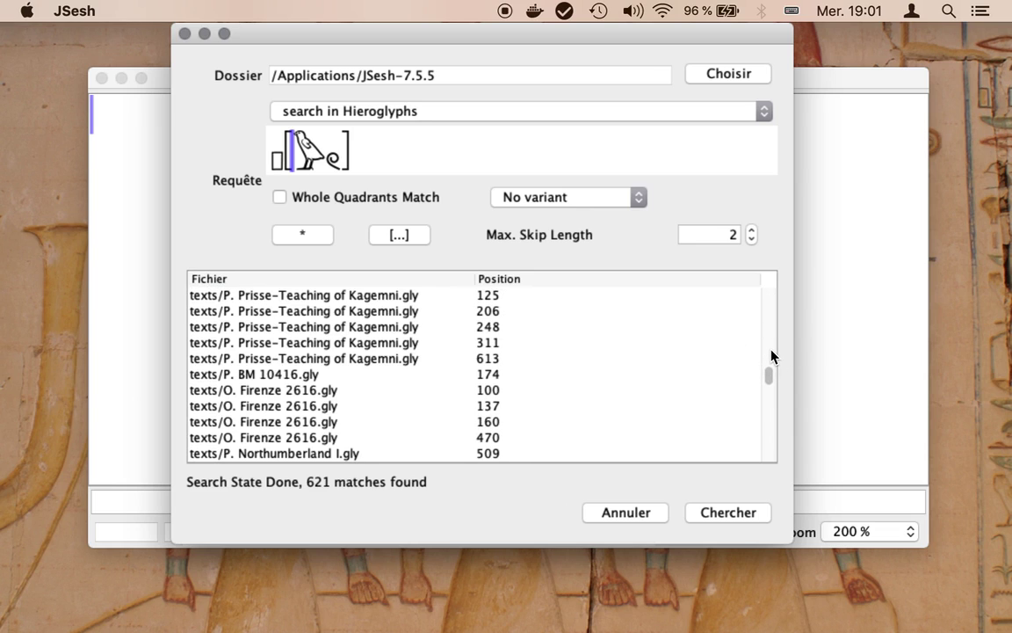
drag(770, 377, 770, 396)
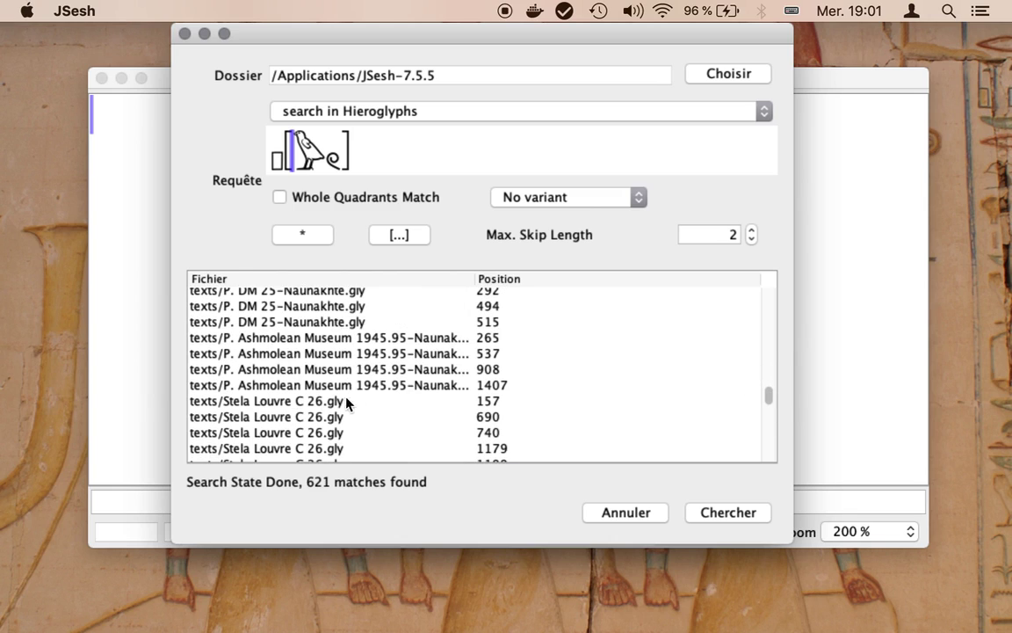
Step: View the match at position 157 in Stela Louvre C 26.gly and close the document
click(311, 402)
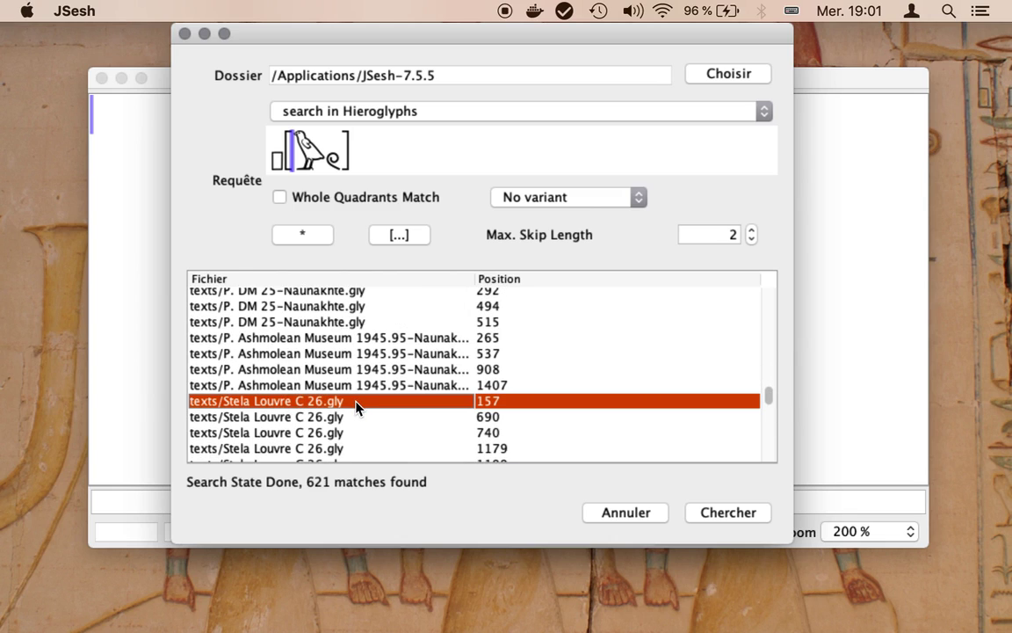
double_click(358, 402)
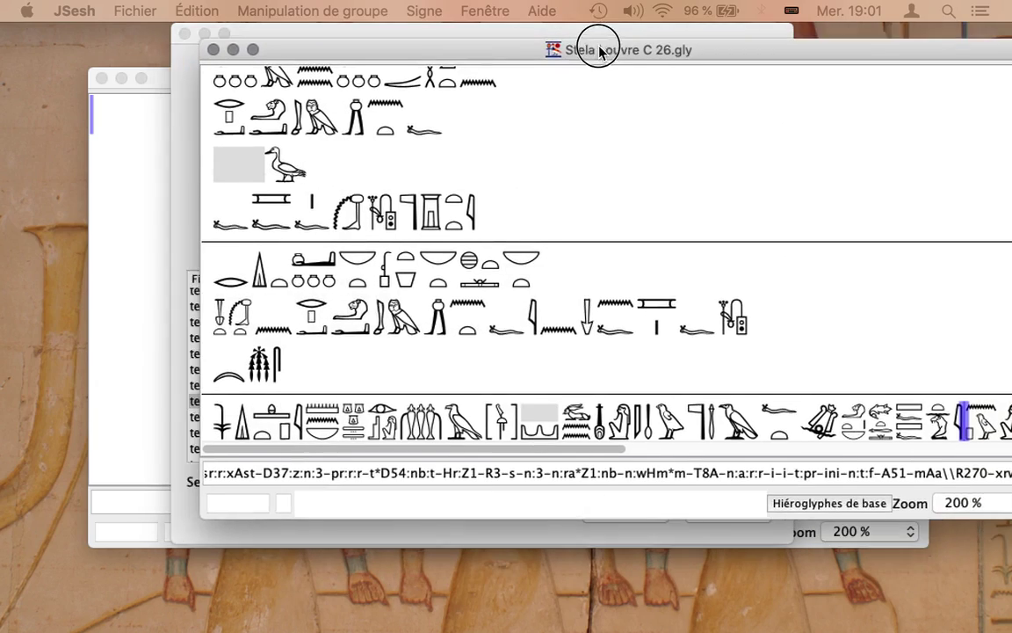
drag(594, 44, 388, 36)
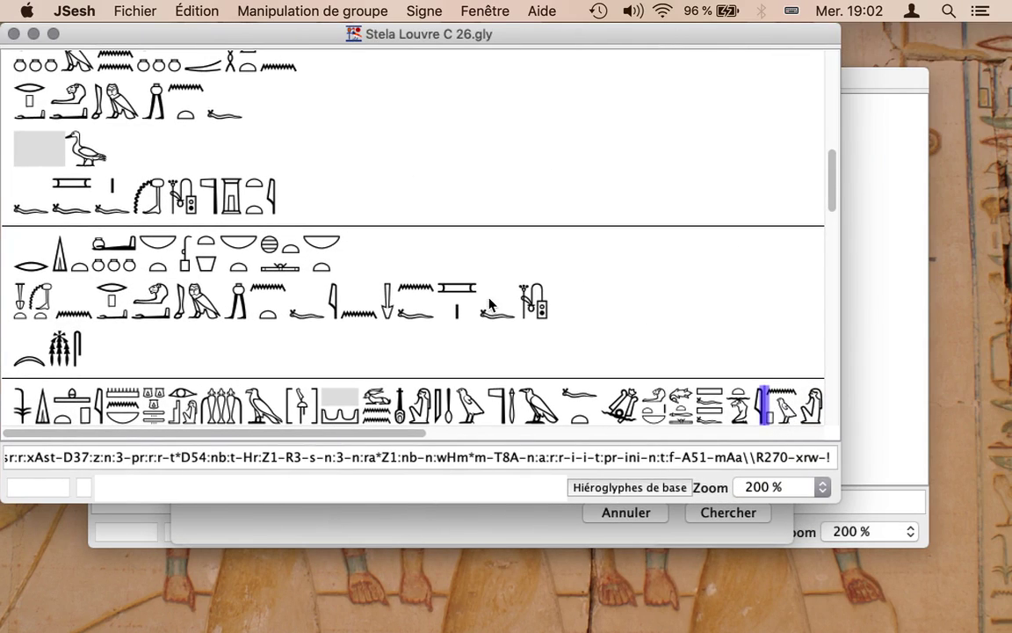
click(13, 33)
Step: Remove the sign set from the query and enter a plain quail chick after the p sign
click(349, 156)
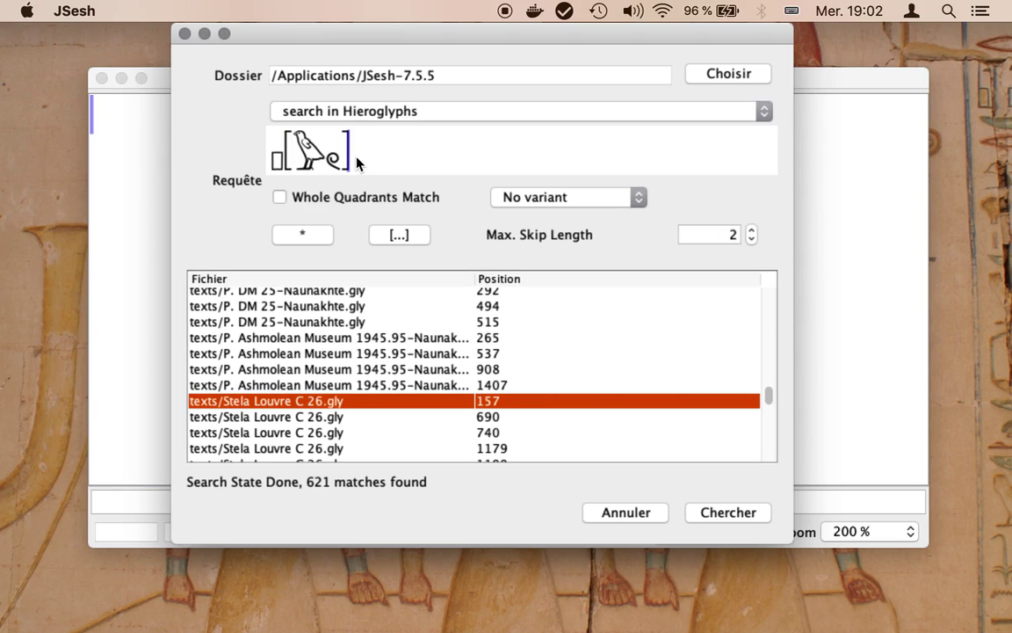
key(BackSpace)
key(BackSpace)
key(BackSpace)
key(BackSpace)
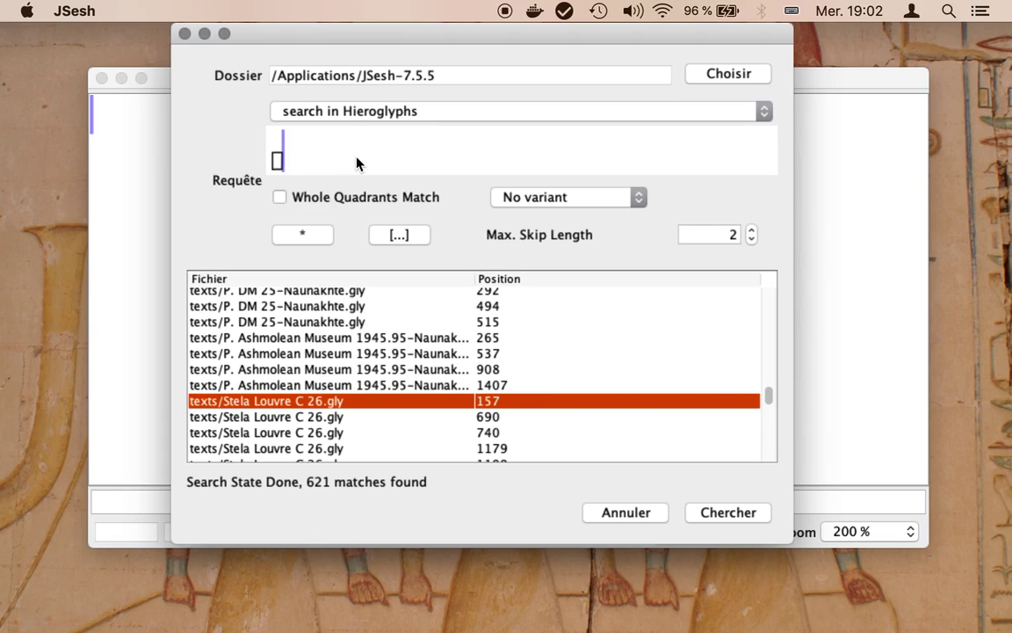
text(A)
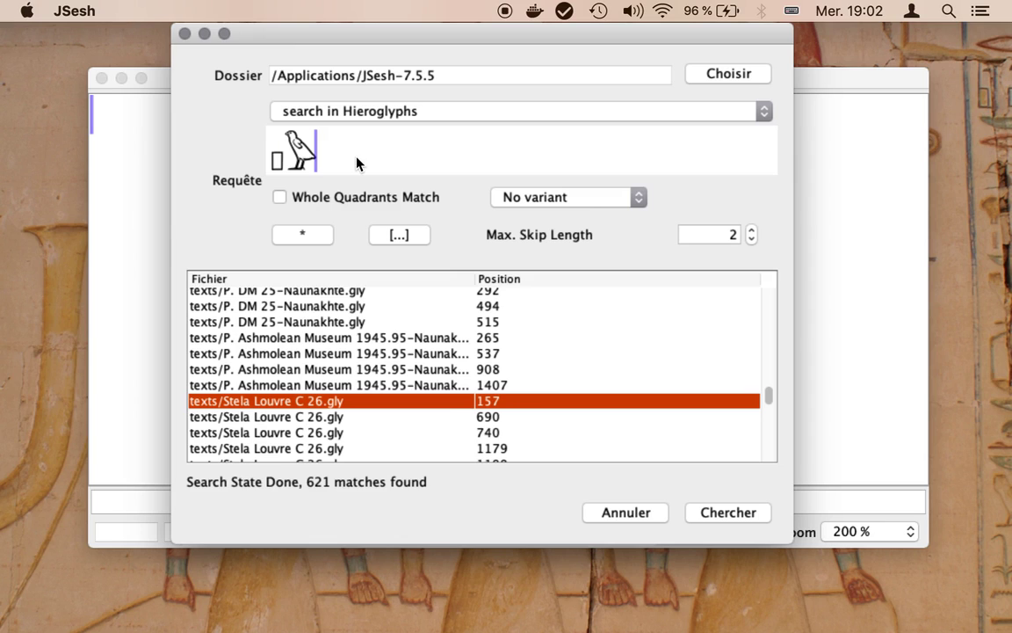
Step: Set the variant matching to Extended variants and run the search for p and the quail chick
click(566, 202)
click(485, 187)
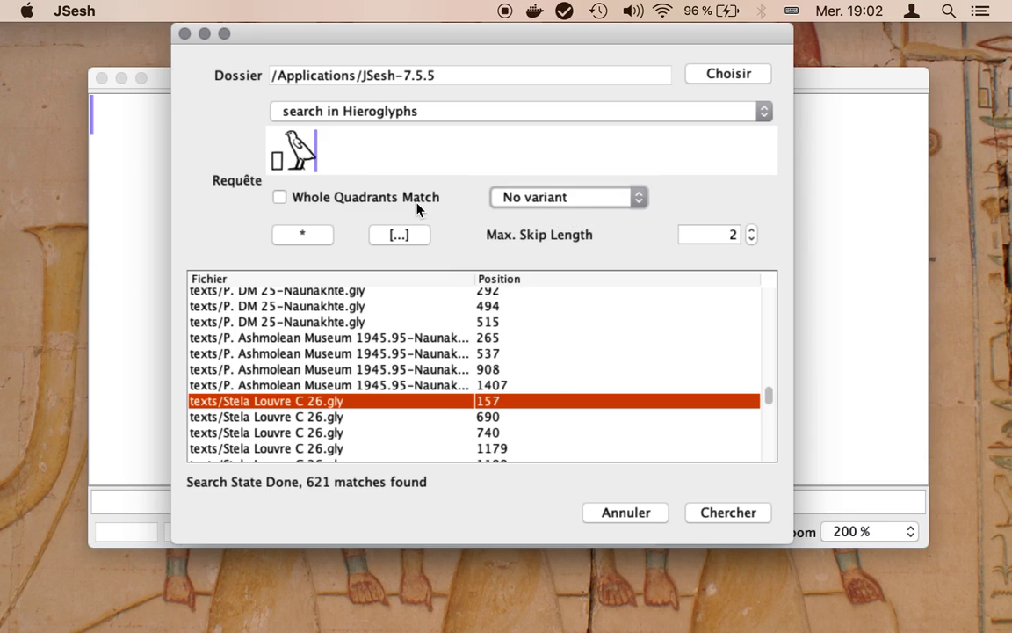
click(580, 198)
click(576, 216)
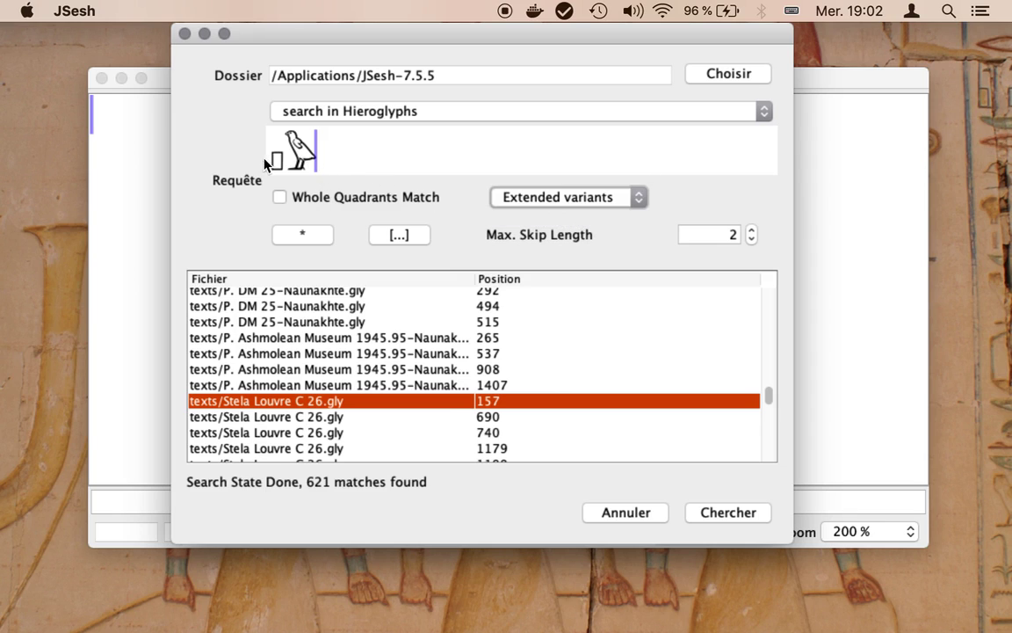
click(740, 512)
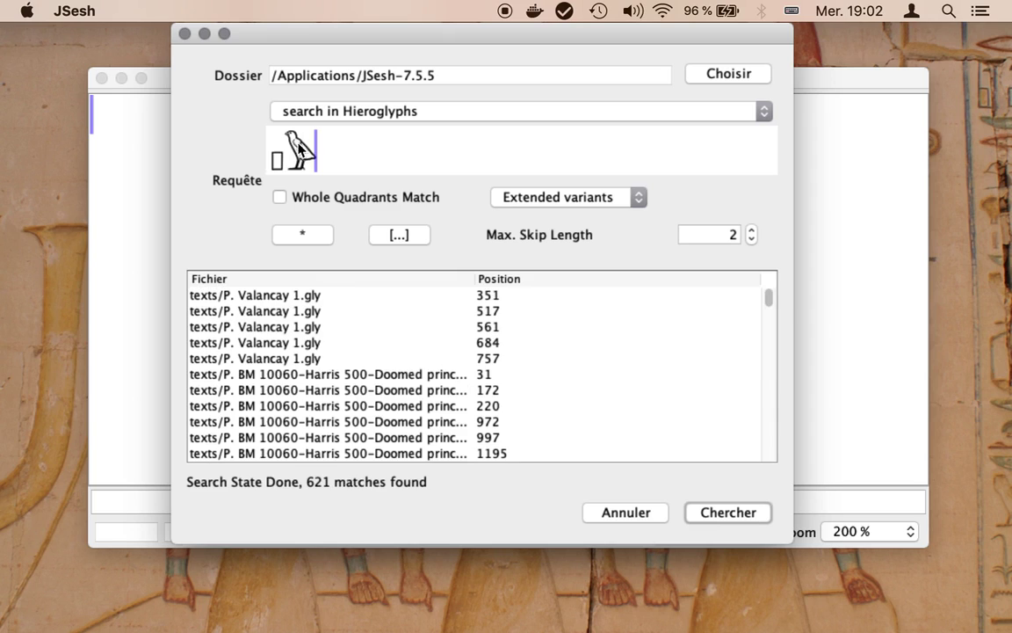
Step: View the extended-variants match at position 351 in P. Valancay 1.gly and close the document
click(309, 297)
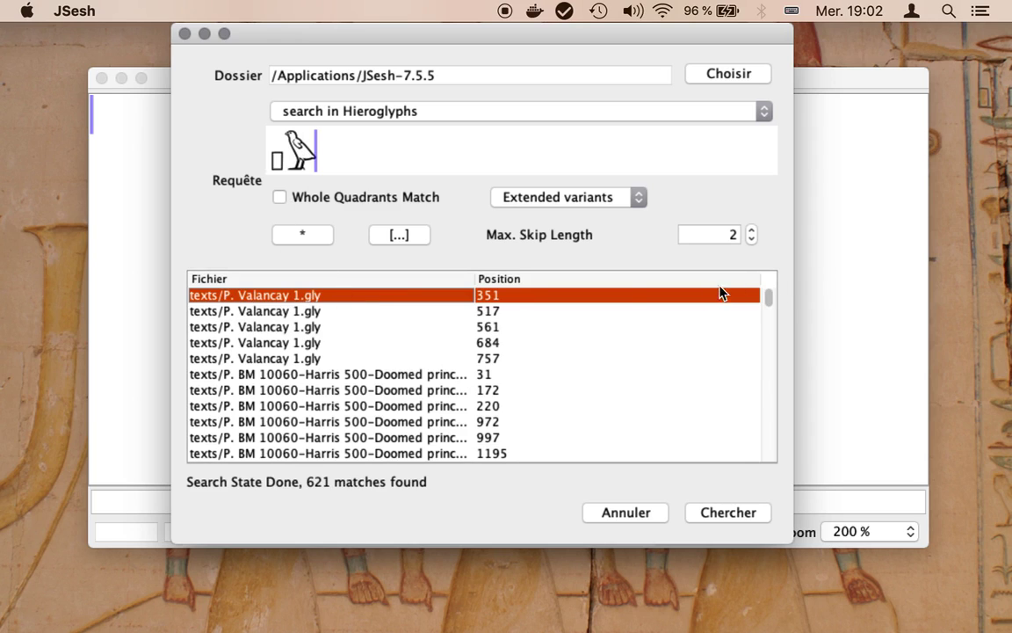
double_click(716, 295)
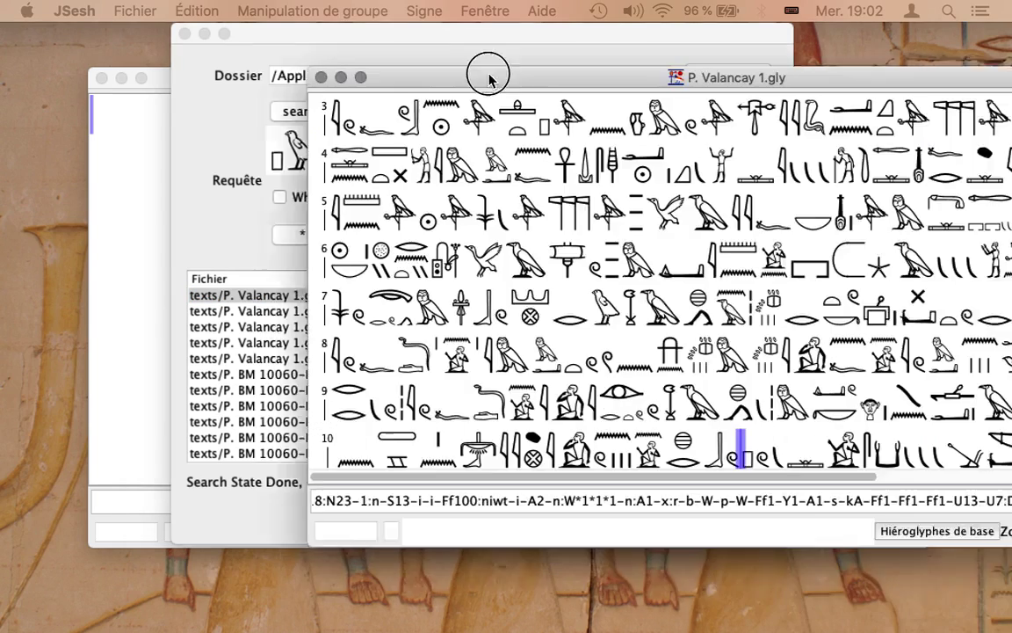
drag(486, 74, 172, 55)
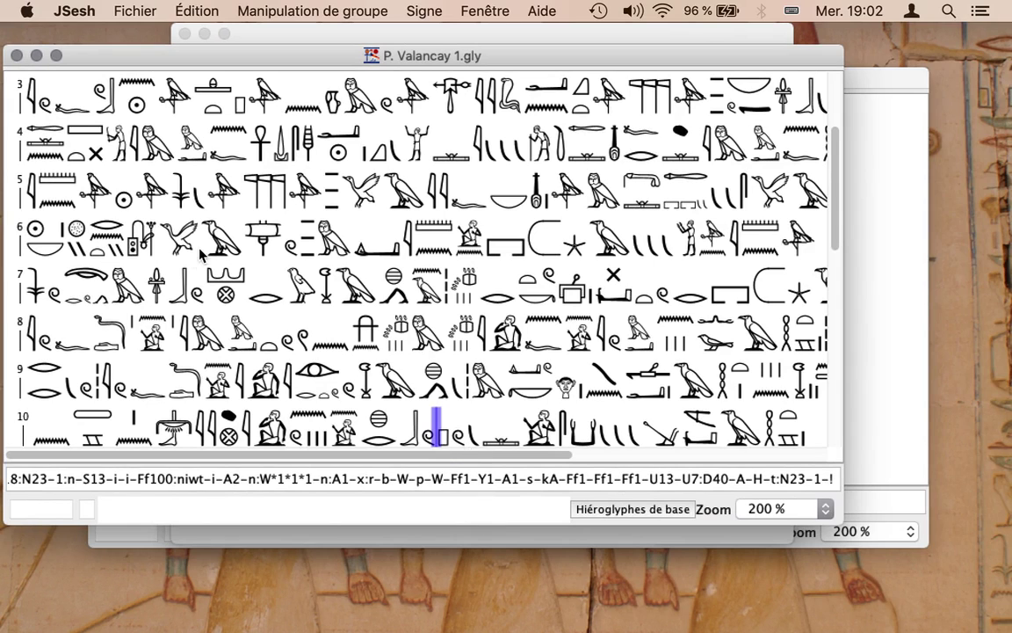
click(17, 56)
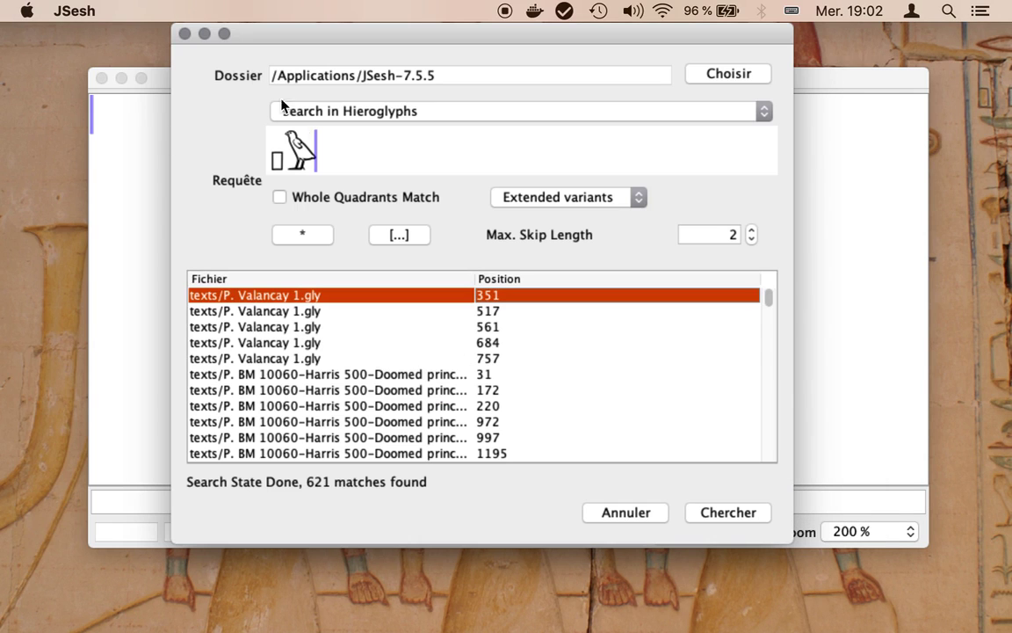
Step: Move the search window aside, bring the empty document forward, and open the Hieroglyphic Palette
drag(278, 34, 219, 95)
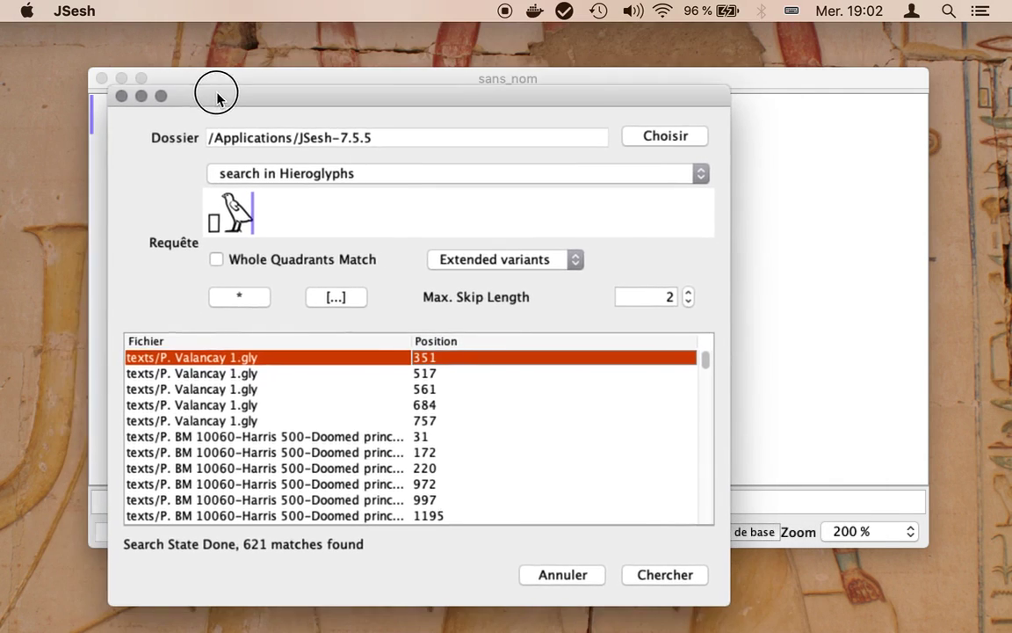
click(287, 78)
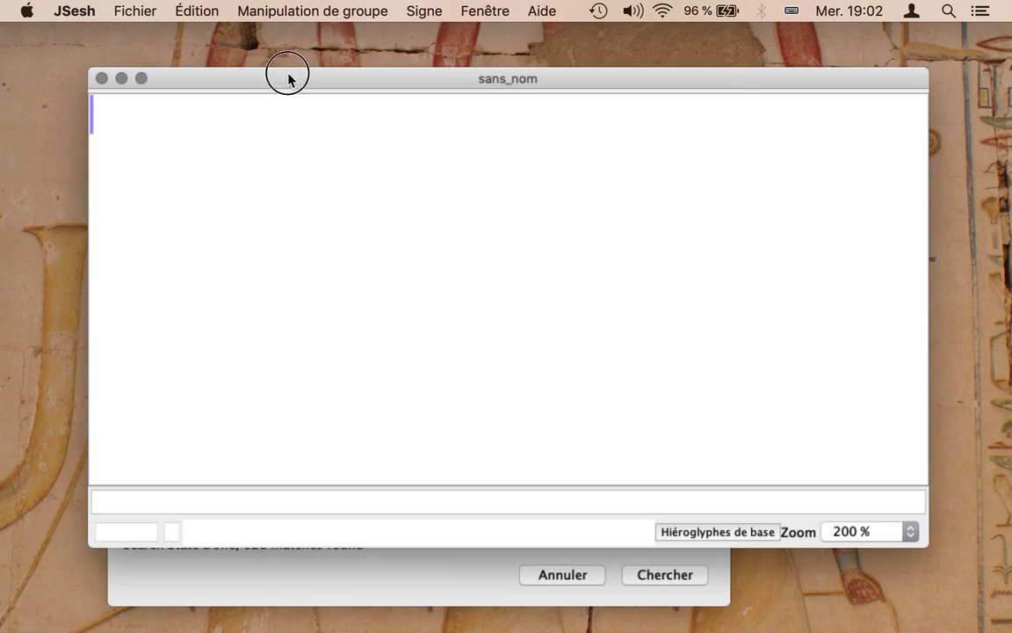
click(484, 11)
click(516, 133)
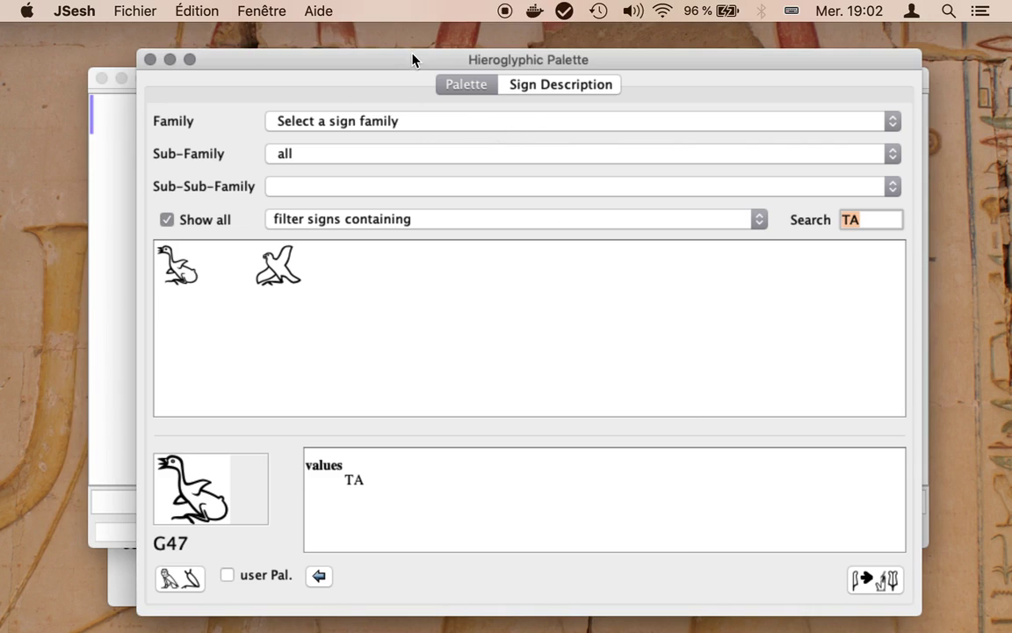
drag(413, 59, 410, 56)
click(871, 214)
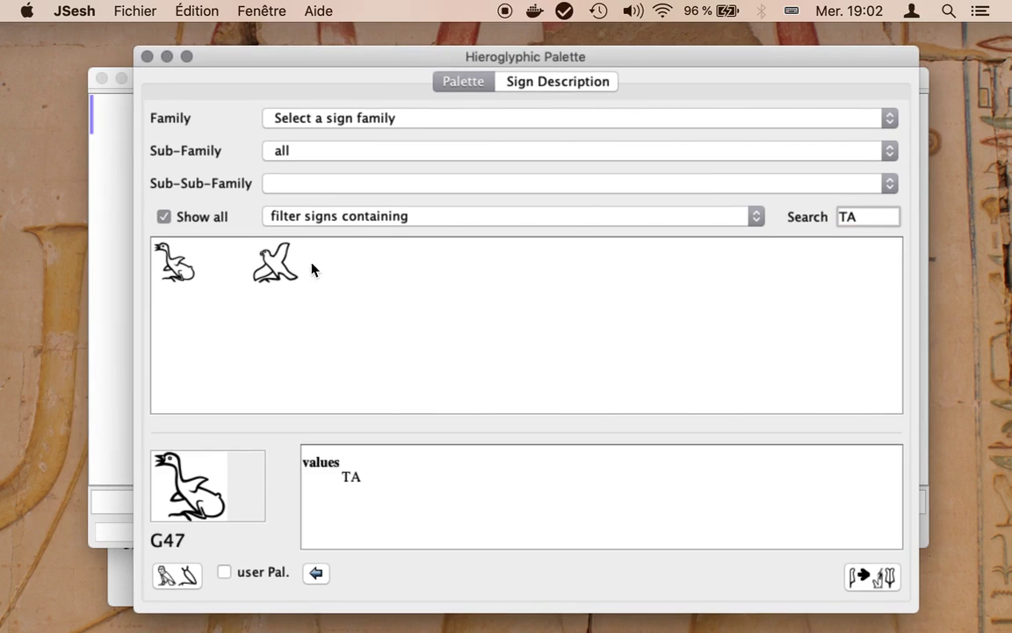
Step: Show the variants of duckling sign G47 in the palette and inspect variant G47A
click(176, 254)
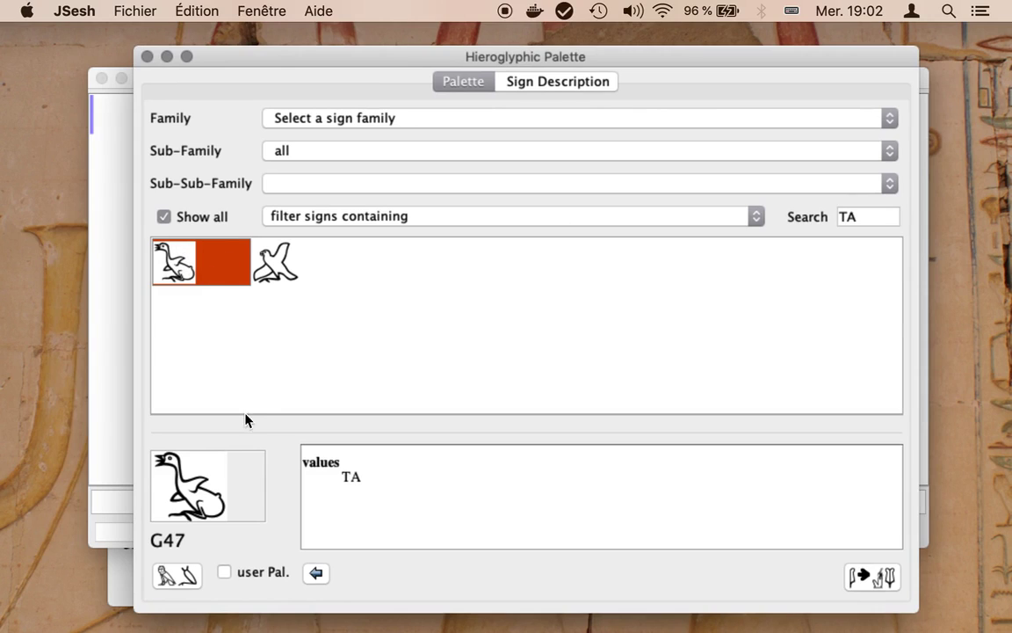
click(177, 576)
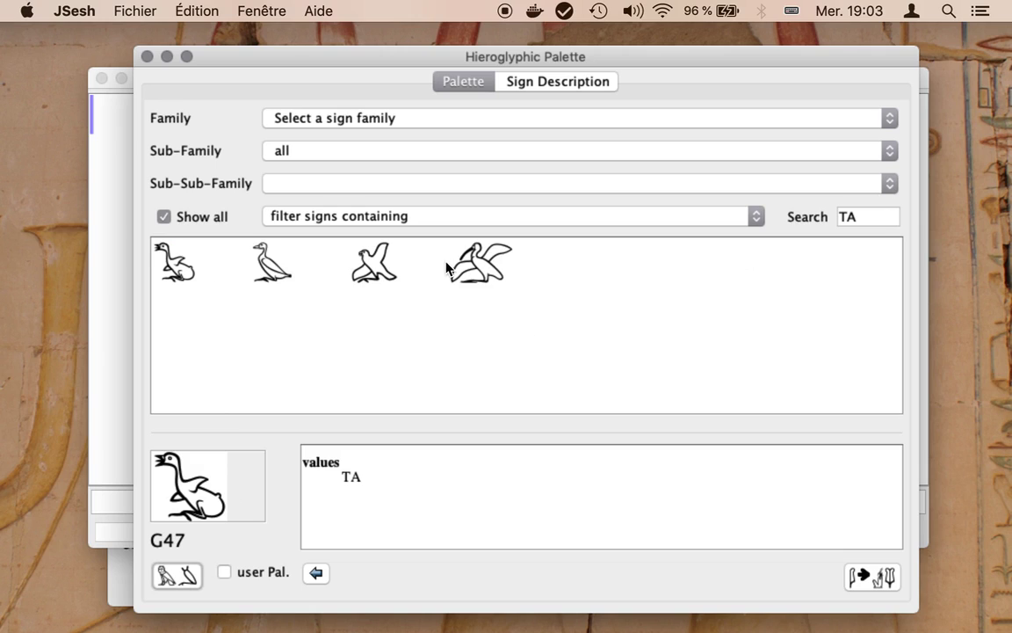
click(266, 271)
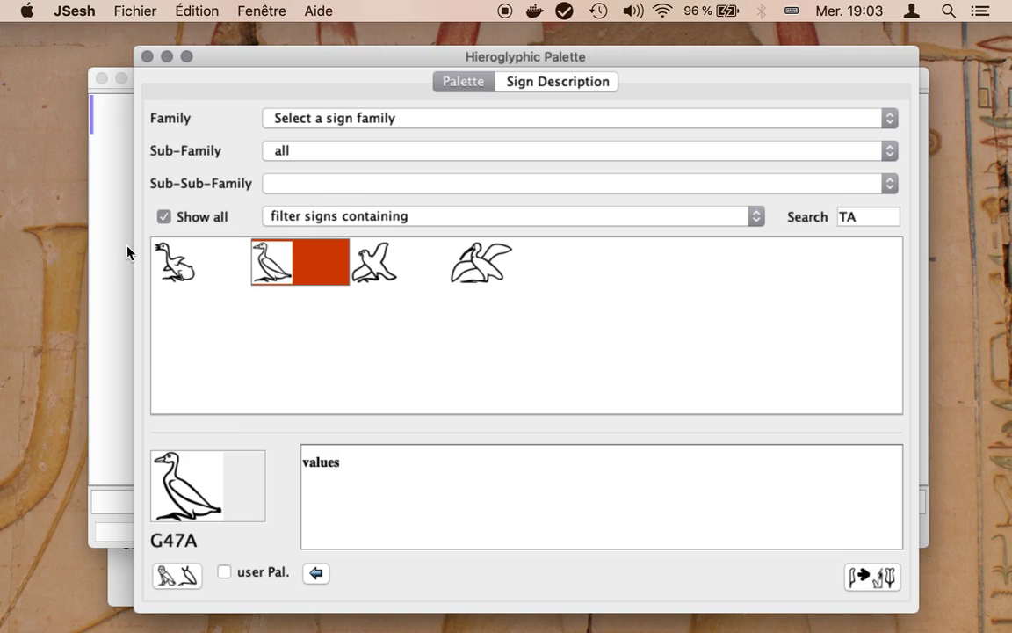
Step: Select duckling sign G47 in the palette, display its broader set of related signs, and browse to the end of the list
click(159, 260)
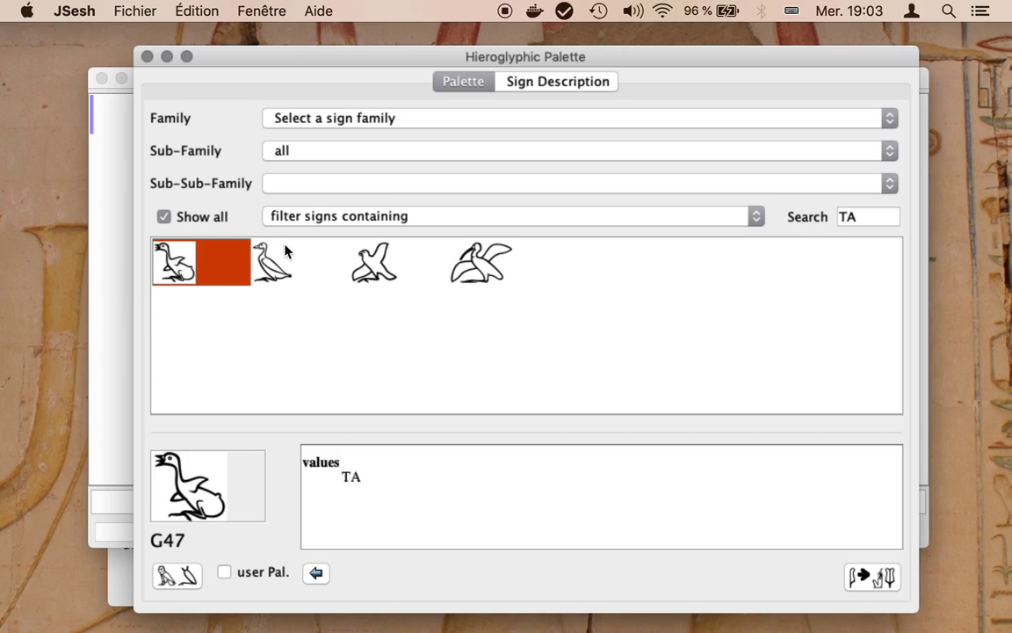
drag(274, 58, 237, 35)
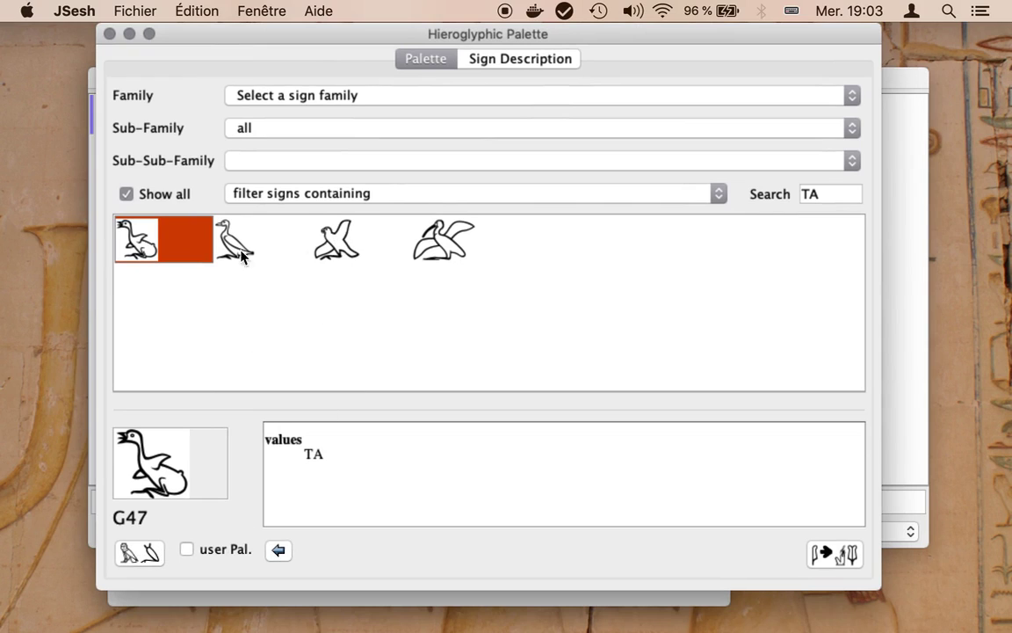
click(145, 559)
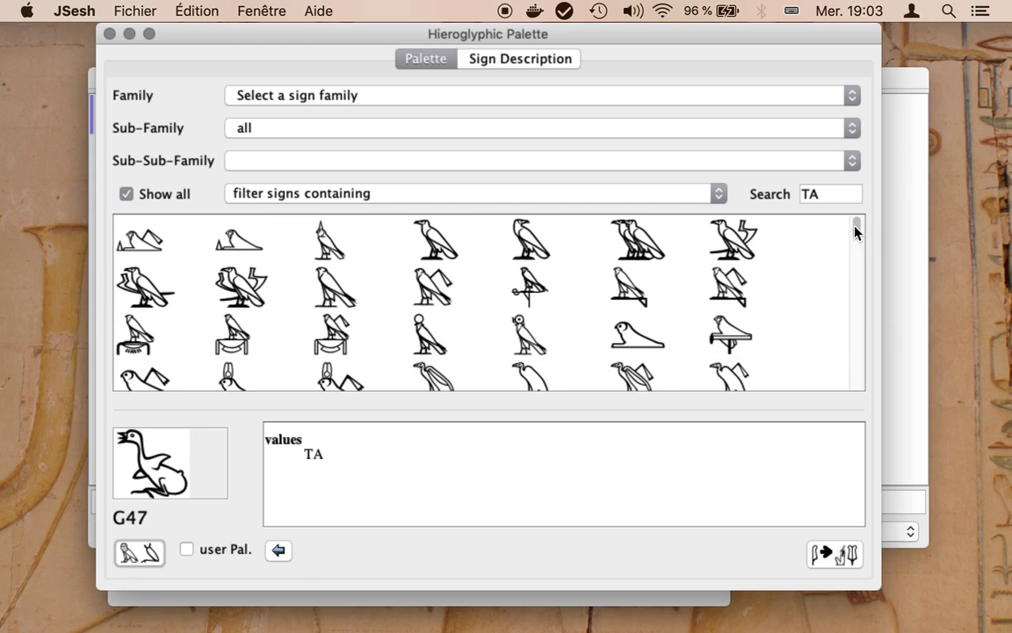
drag(854, 230, 859, 377)
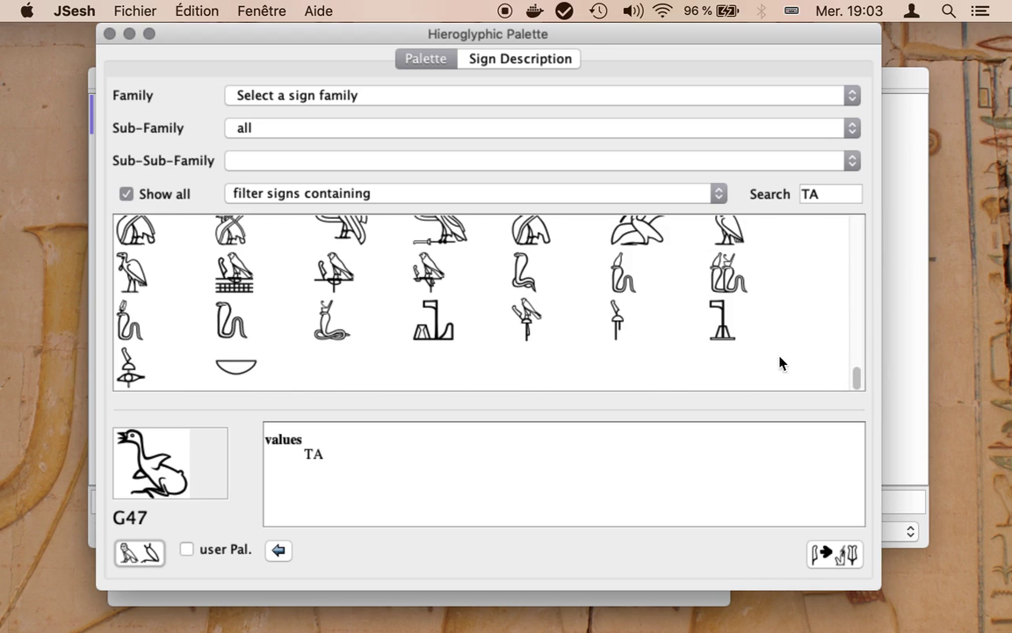
scroll(266, 343, up, 2)
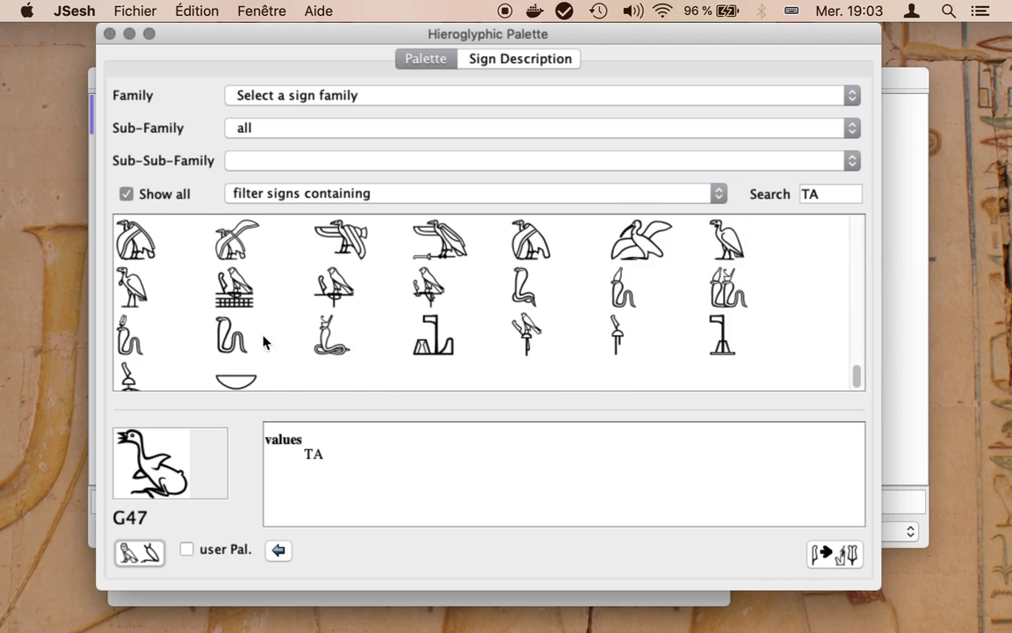
scroll(334, 319, up, 5)
scroll(282, 312, down, 3)
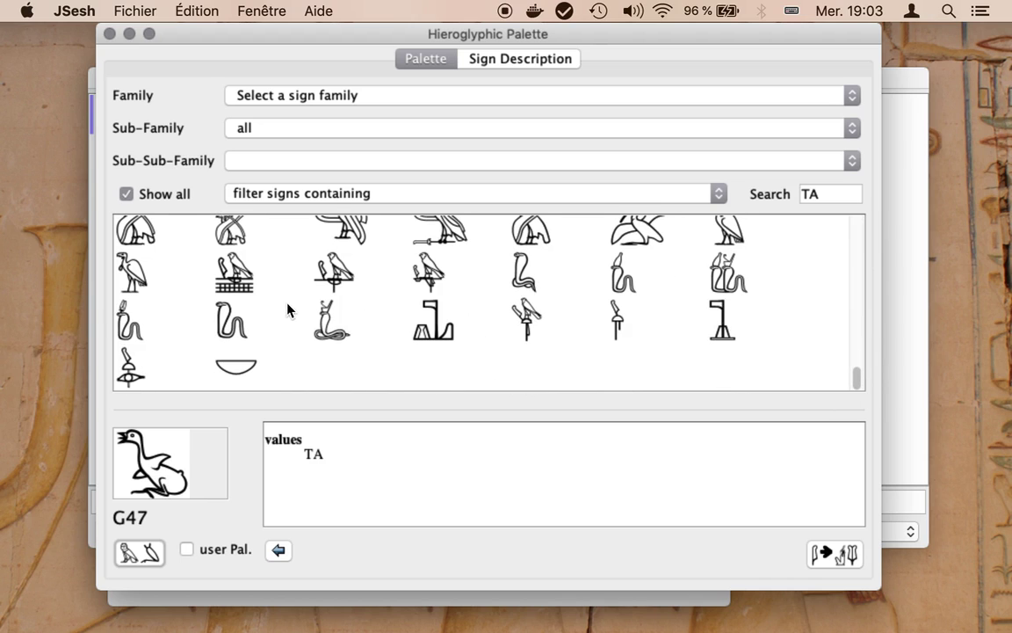
Step: Close the Hieroglyphic Palette, review the variant matching choices in the folder search window keeping Extended variants, and close that window
click(110, 33)
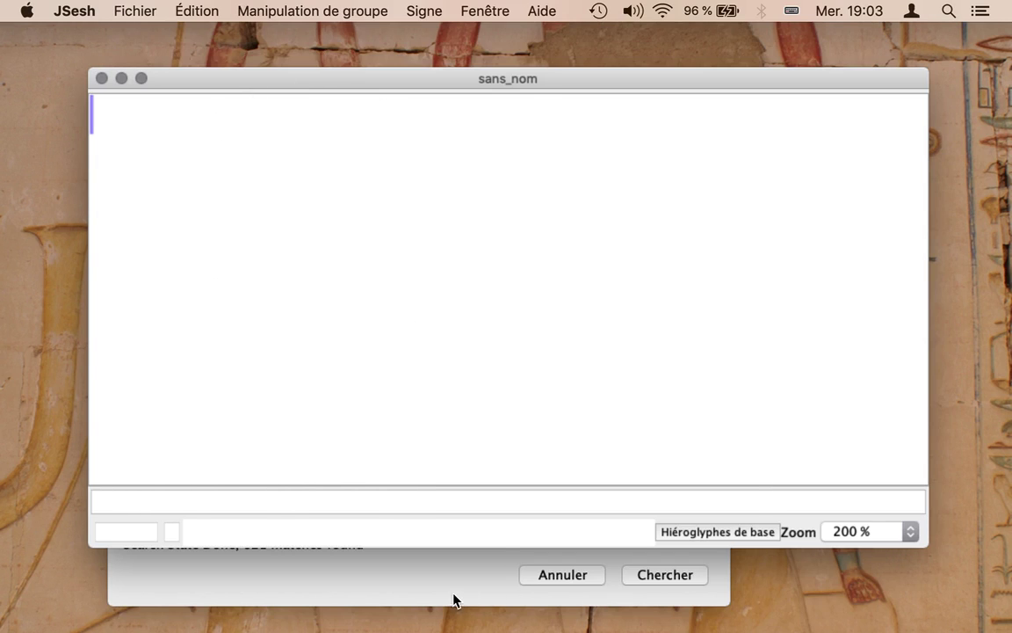
click(454, 600)
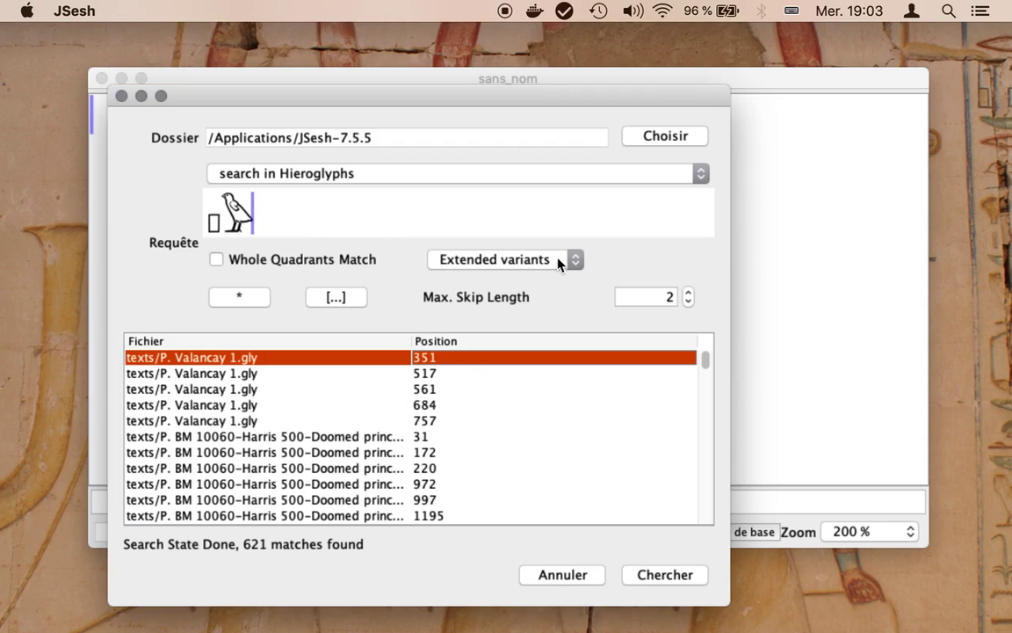
click(509, 260)
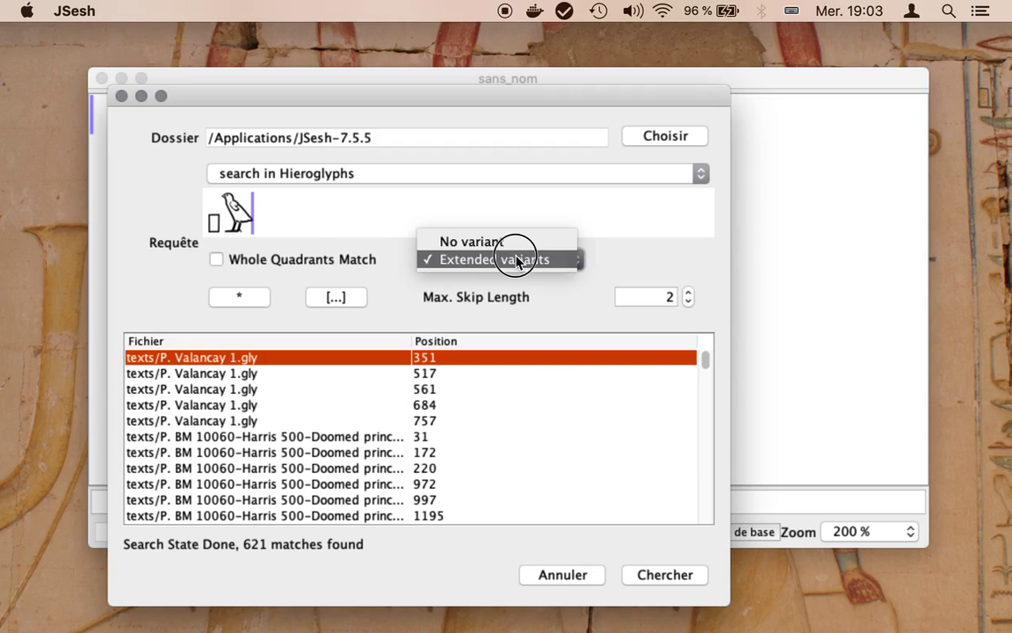
click(573, 259)
drag(479, 269, 593, 269)
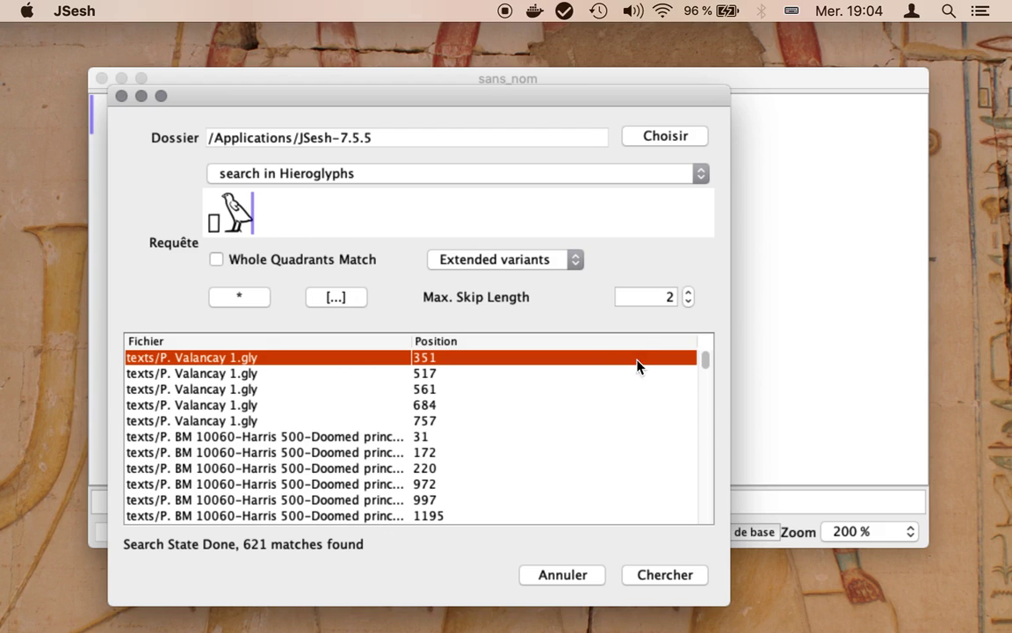
click(121, 96)
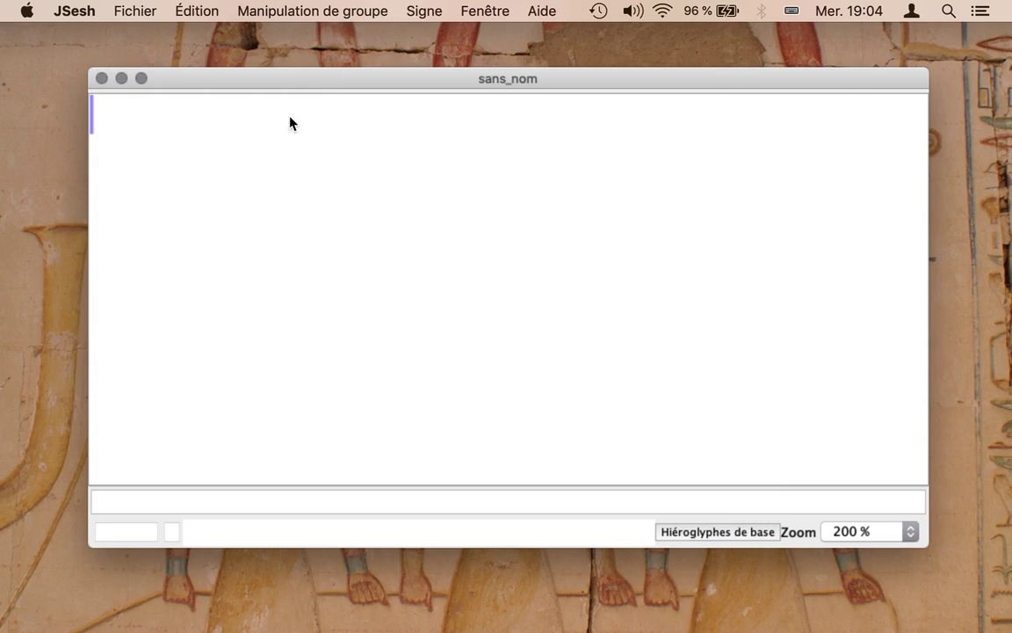
Step: Open the recent document Stela Louvre C 26.gly
click(135, 11)
mouse_move(386, 72)
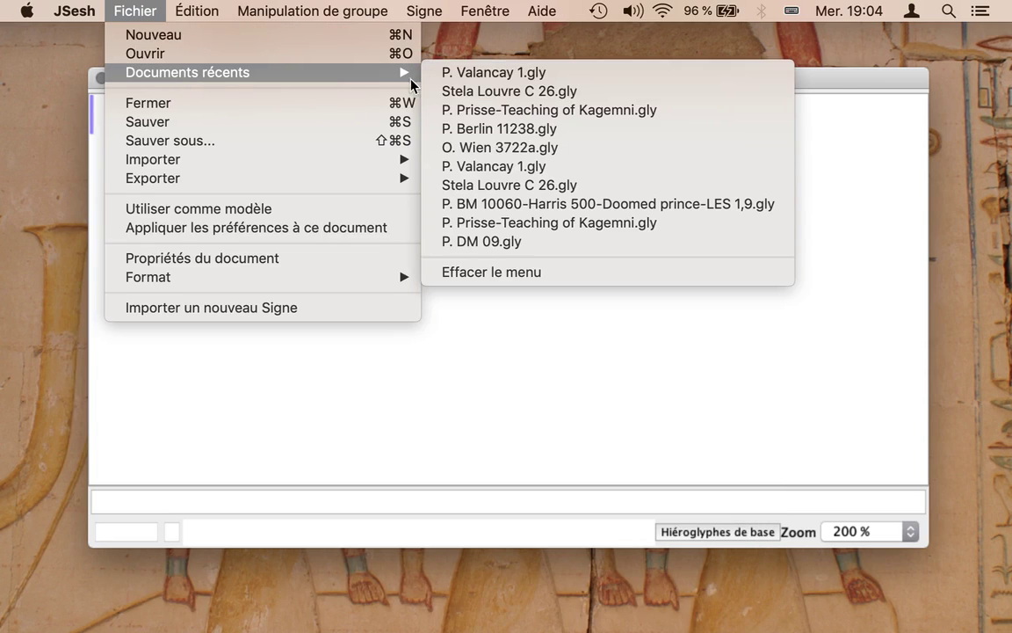
click(598, 79)
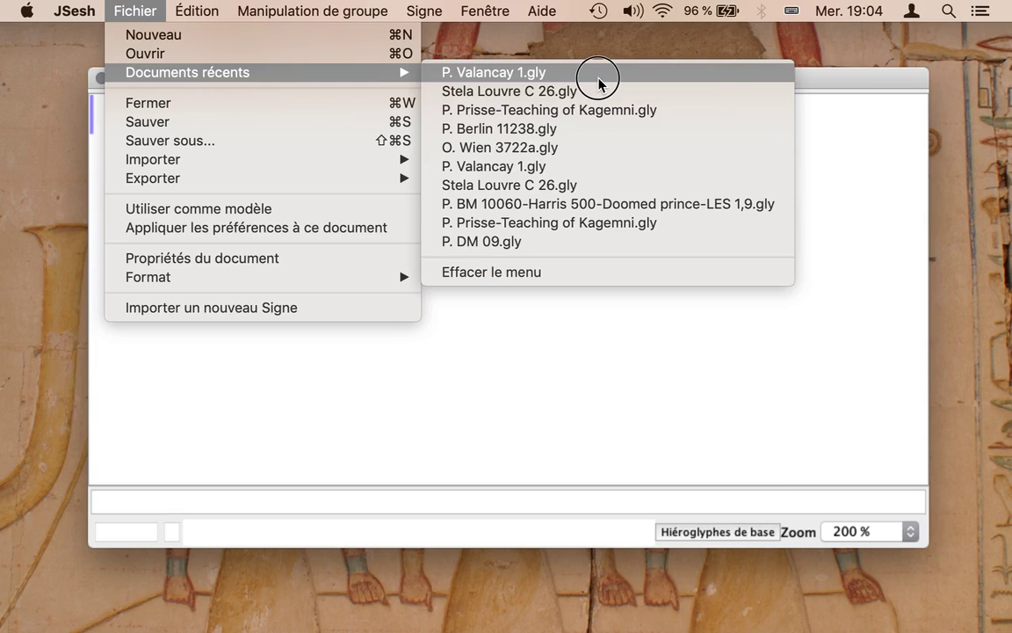
click(589, 93)
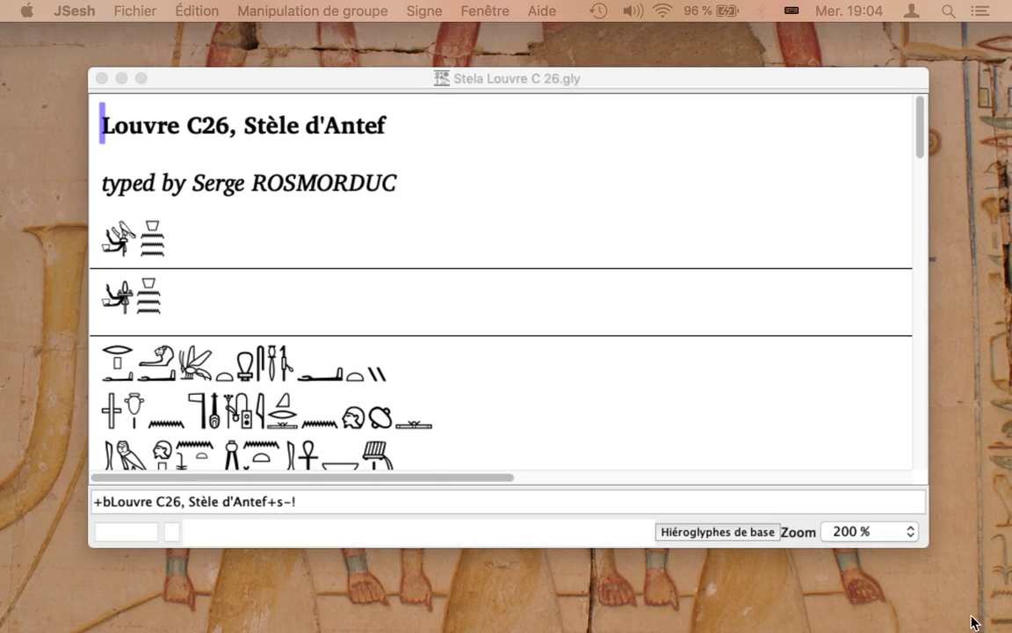
Step: Put the insertion point at the start of the first hieroglyphic line below the second rule and enlarge the document window downward
click(343, 362)
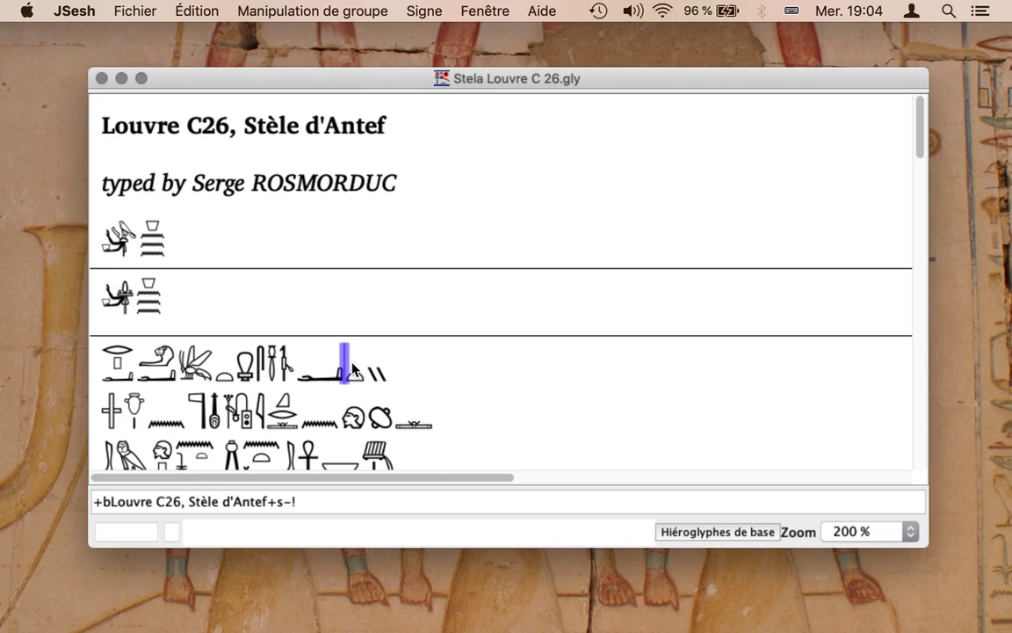
key(Left)
key(Left)
key(Left)
key(Left)
key(Left)
key(Left)
key(Left)
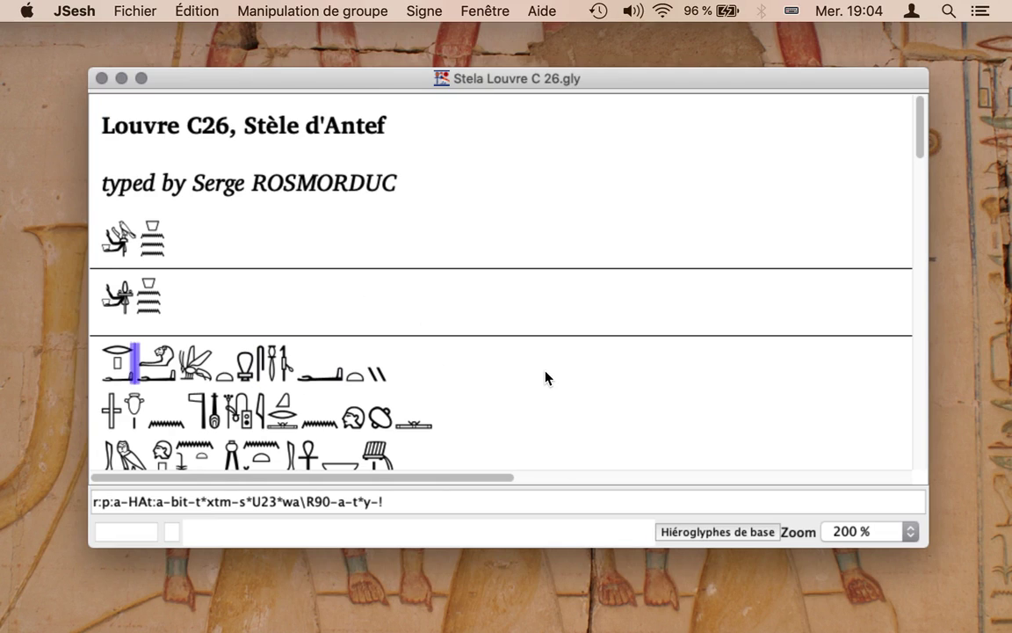
key(Down)
key(Up)
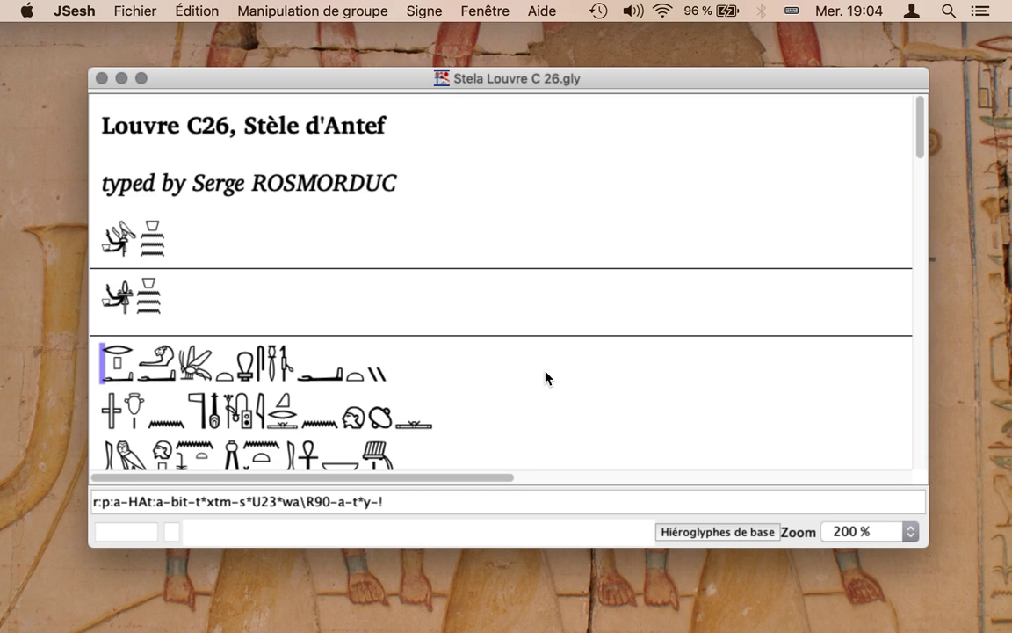
drag(916, 130, 915, 142)
drag(481, 547, 479, 630)
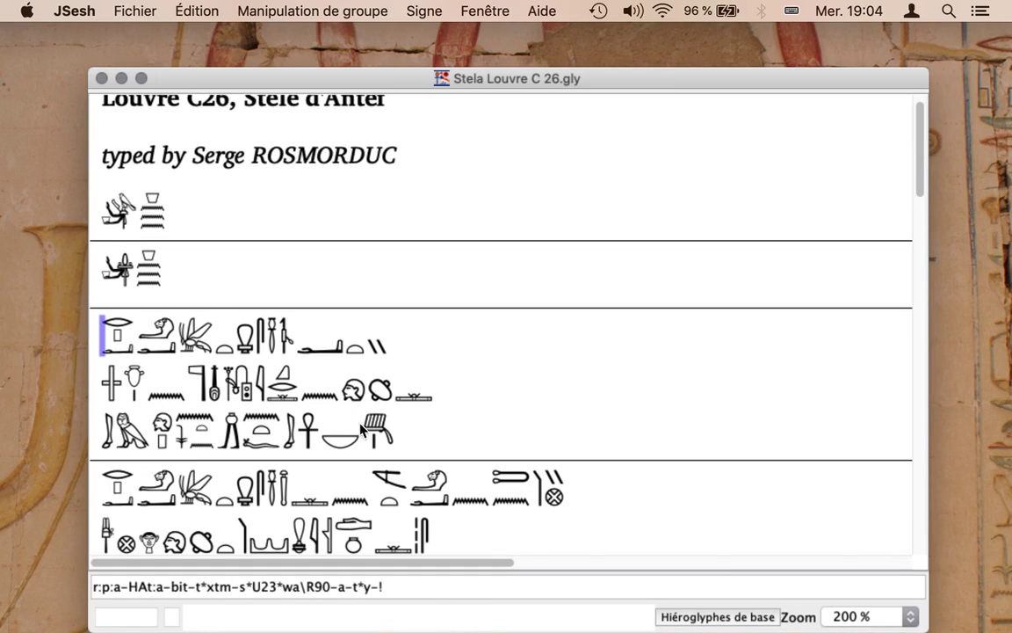
Step: Insert the line number x+1 at the start of the first line below the third horizontal rule
click(112, 489)
click(193, 9)
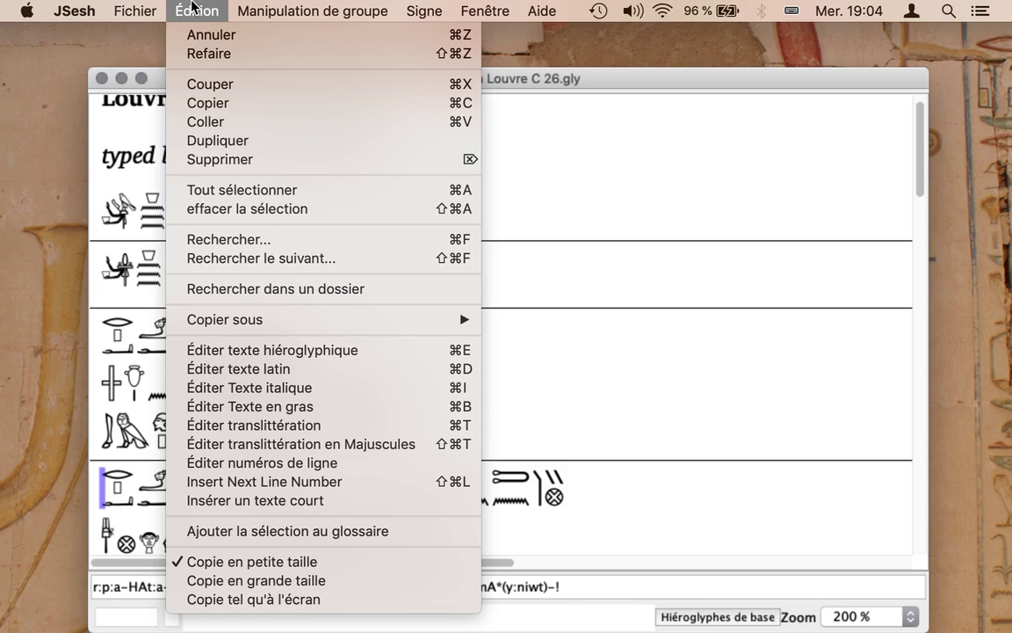
click(278, 464)
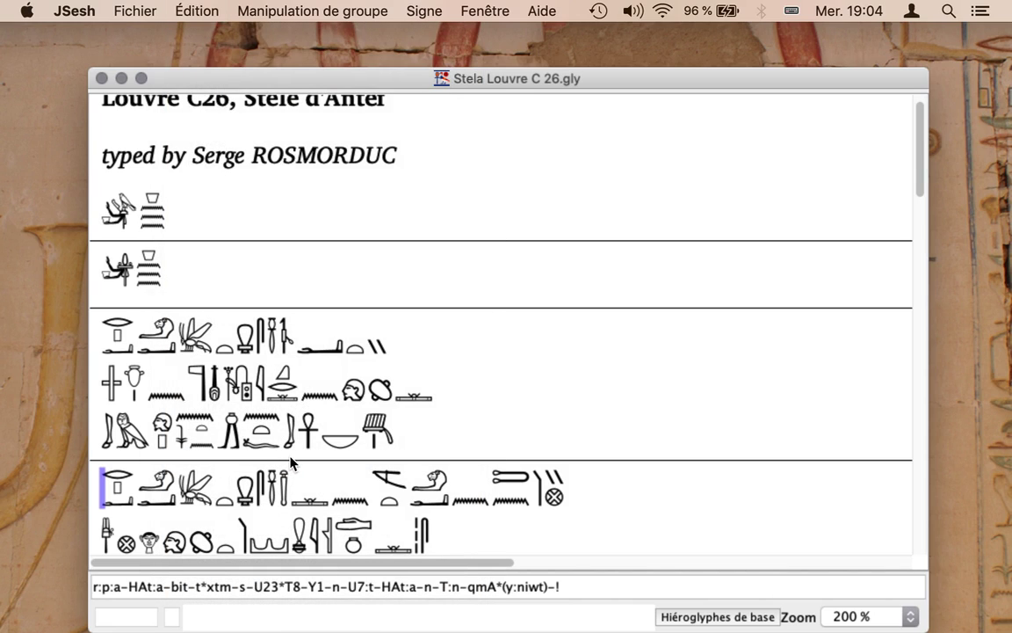
text(|x+1-)
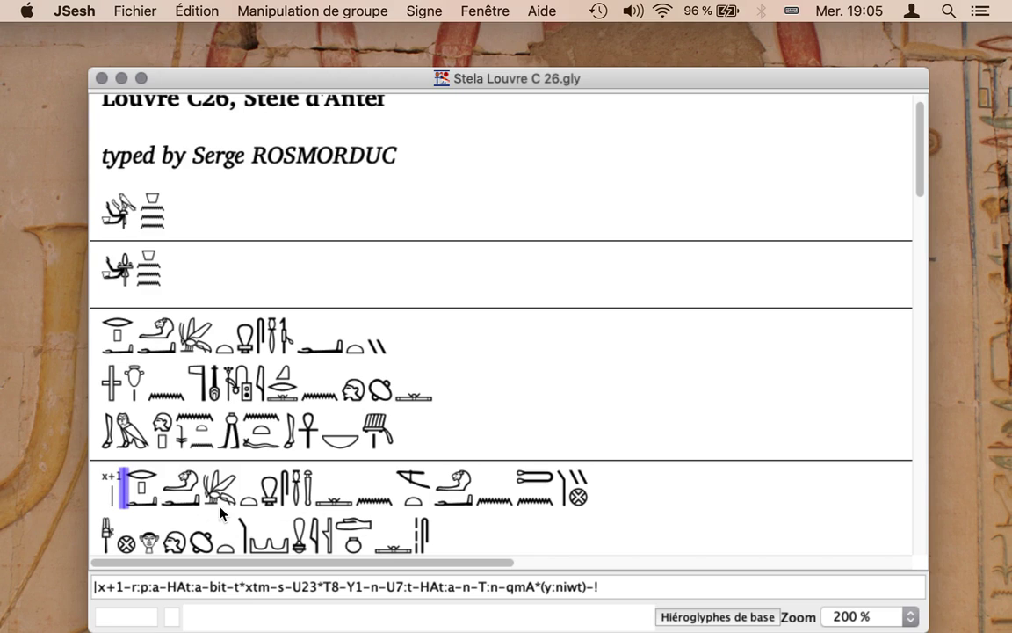
Step: Insert the next line number, x+2, at the start of the line directly below the one numbered x+1
click(351, 495)
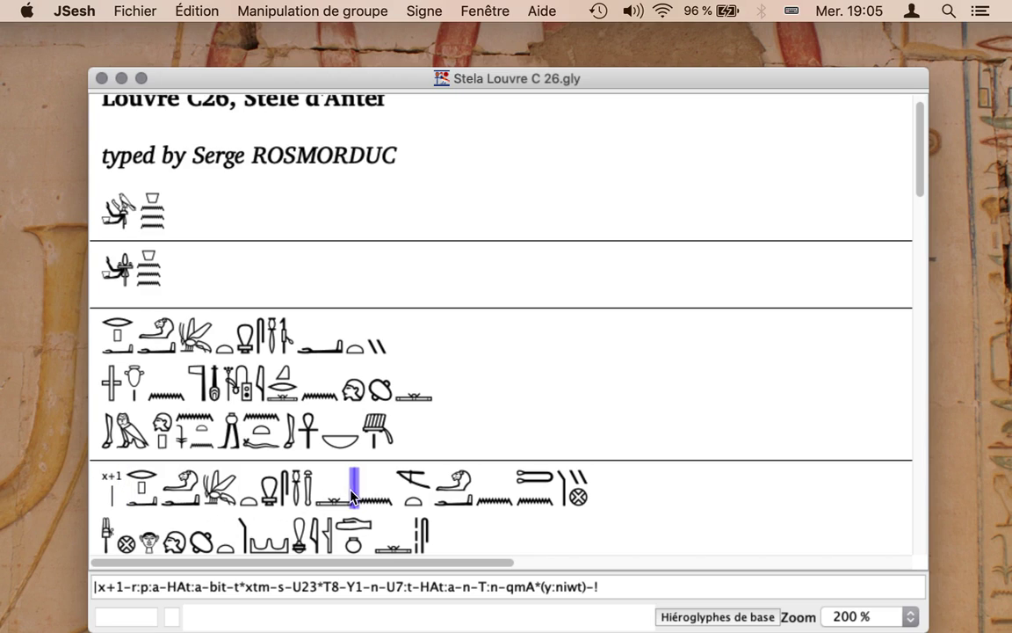
click(109, 534)
click(205, 9)
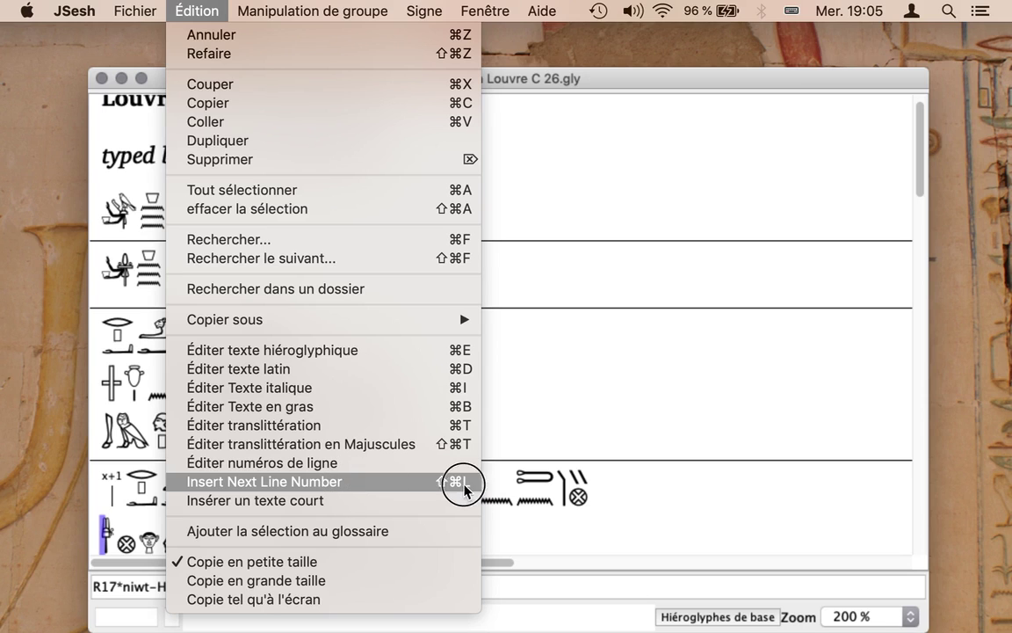
click(409, 483)
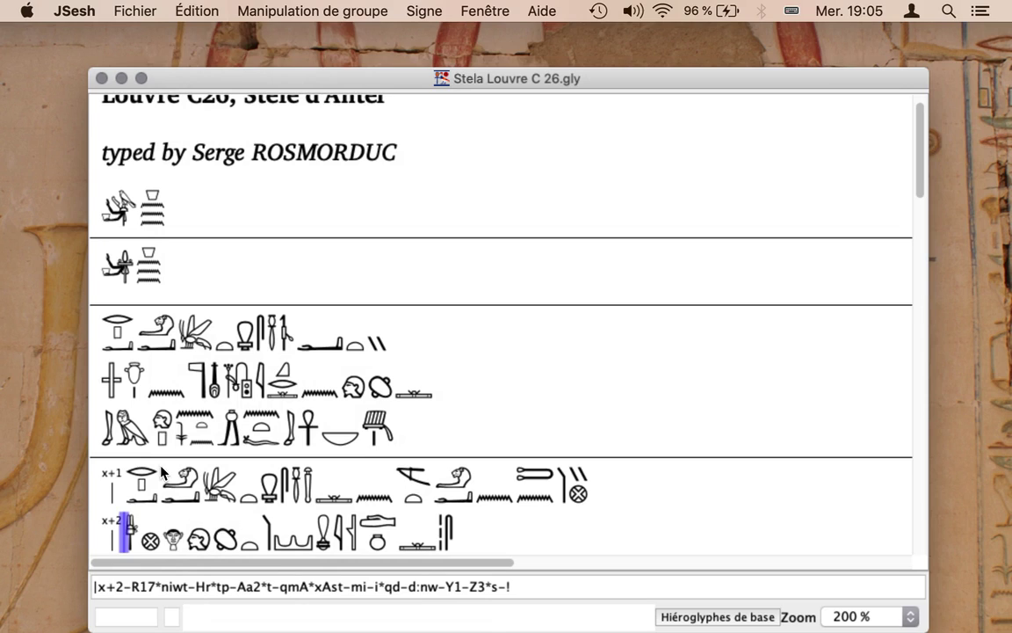
Step: Insert the next line number, x+3, after sign T8A in the line below the one numbered x+2
key(Up)
key(Down)
key(Down)
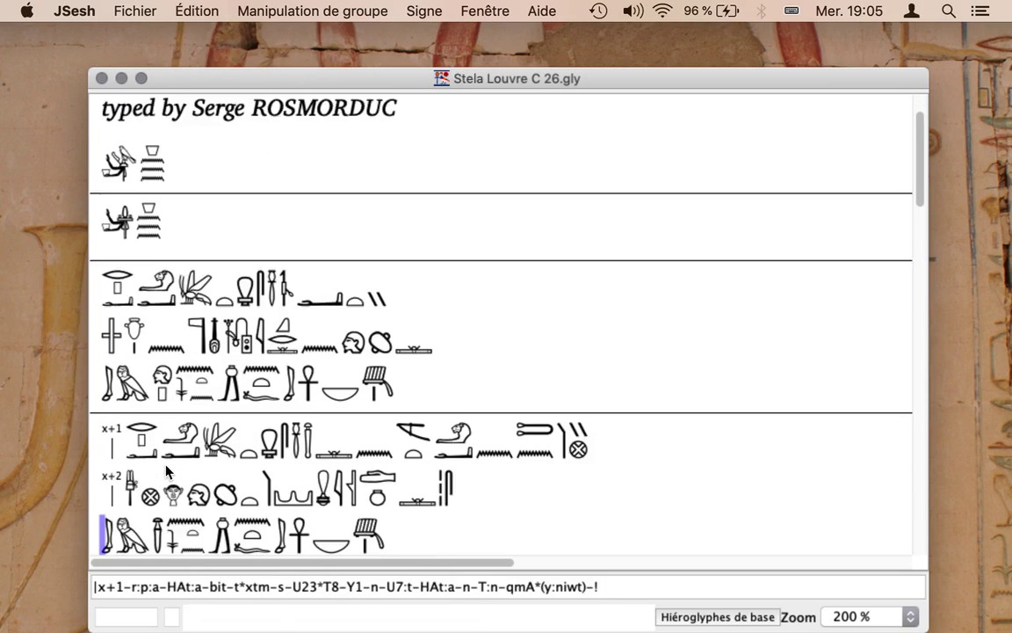
key(Up)
key(Left)
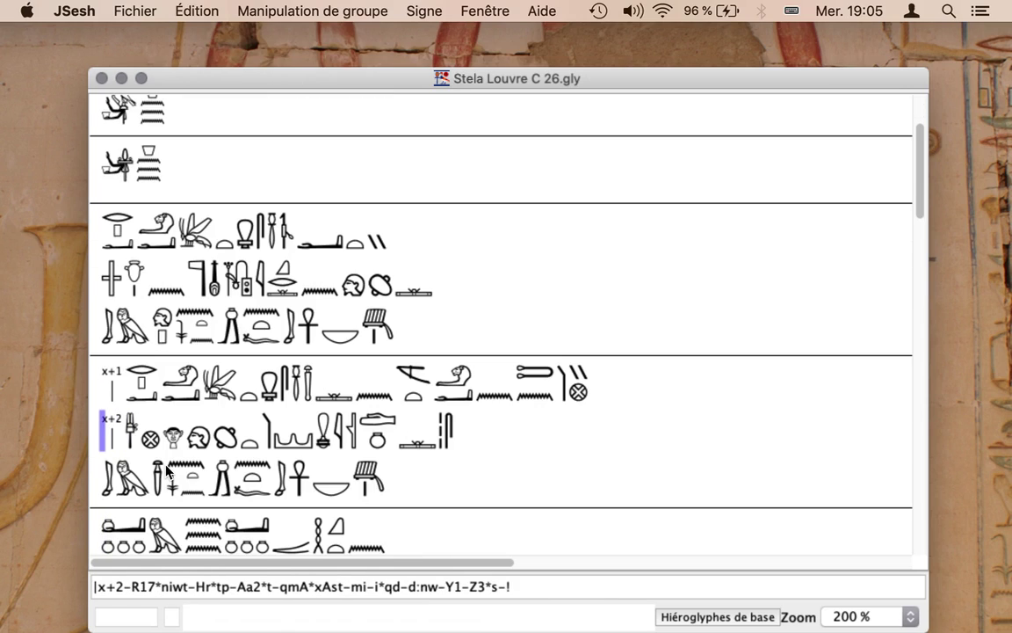
key(Down)
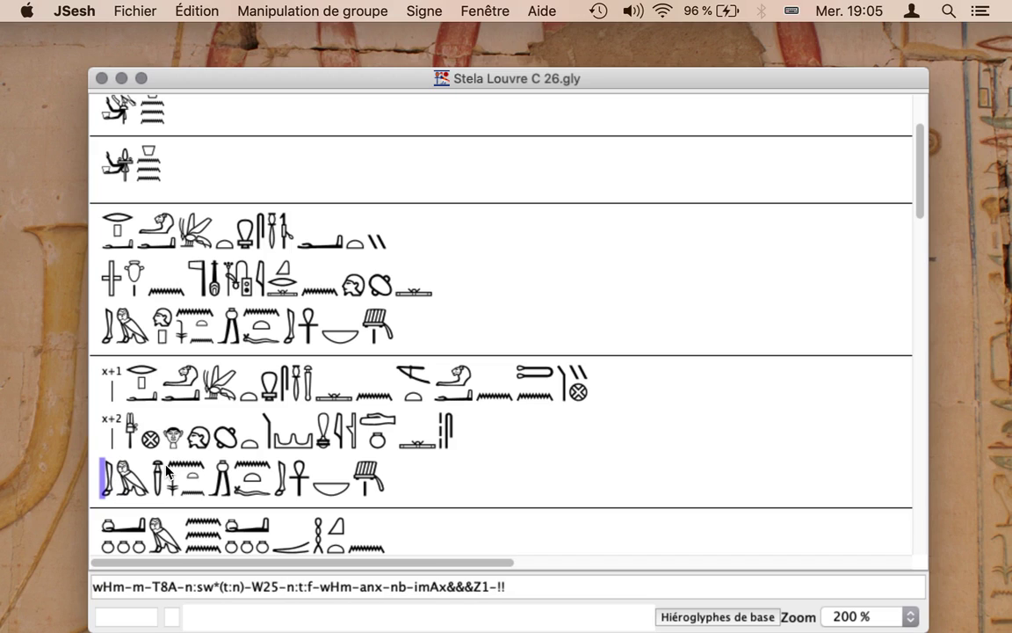
click(166, 472)
text(|x+3-)
Step: Insert the successive line numbers x+4 through x+12 before sign W25 in the same line
text(|x+4-)
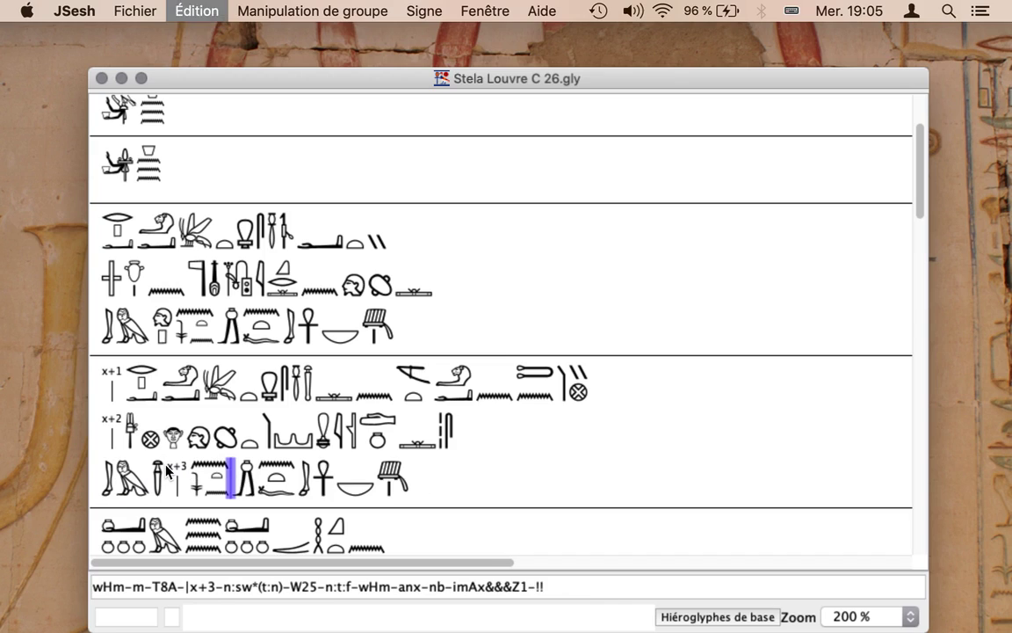
text(|x+5-)
key(super+v)
key(super+v)
key(super+v)
key(super+v)
key(super+v)
key(super+v)
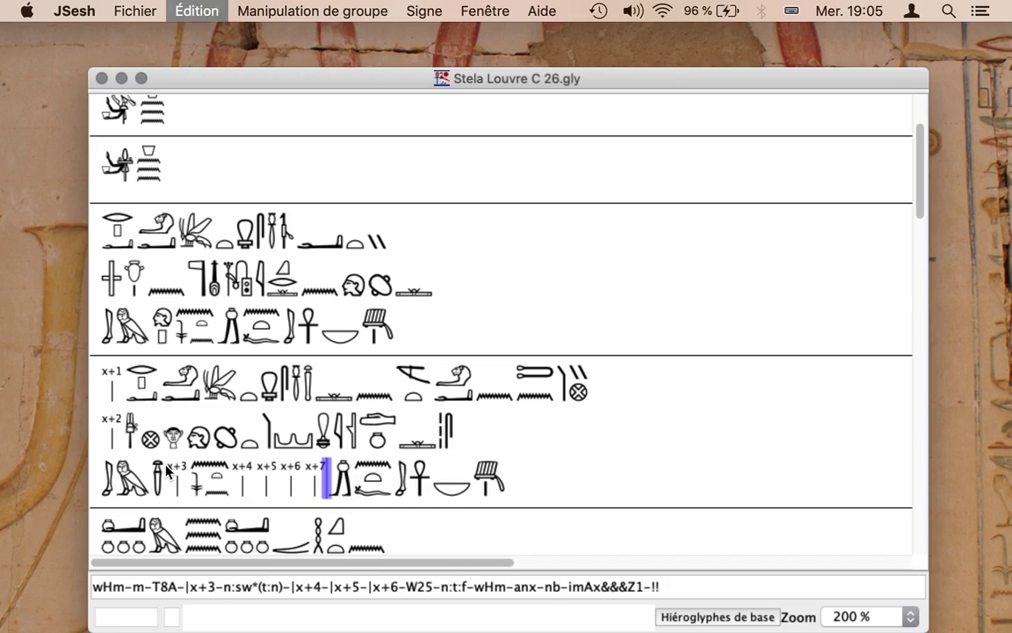
text(|x+12-)
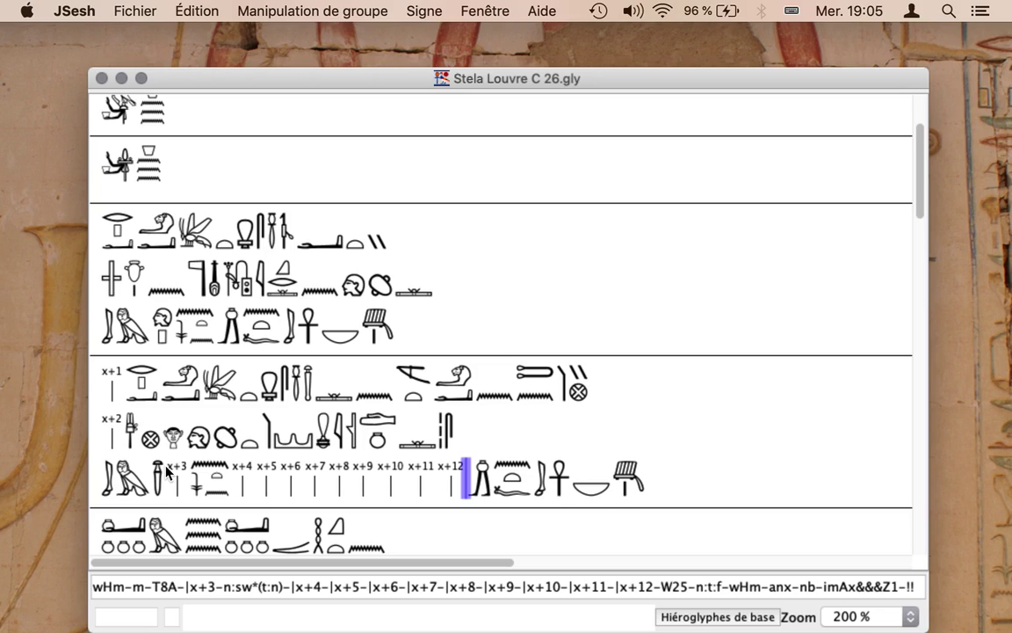
Step: Delete line numbers x+12 back through x+4 and the sign group following x+3
key(BackSpace)
key(BackSpace)
key(BackSpace)
key(BackSpace)
key(BackSpace)
key(BackSpace)
key(BackSpace)
key(BackSpace)
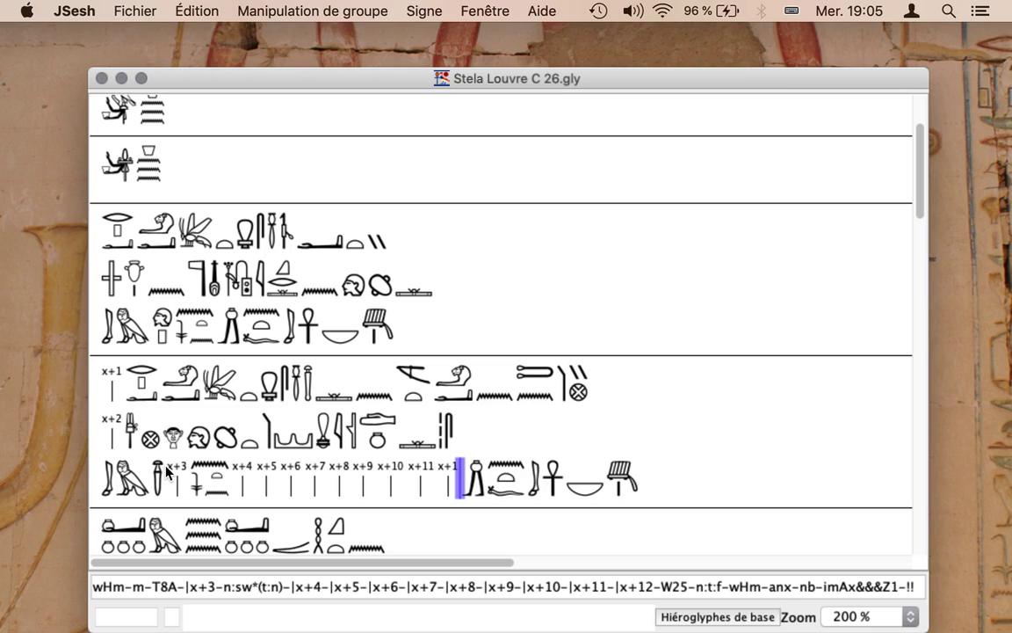
key(BackSpace)
key(BackSpace)
key(BackSpace)
key(BackSpace)
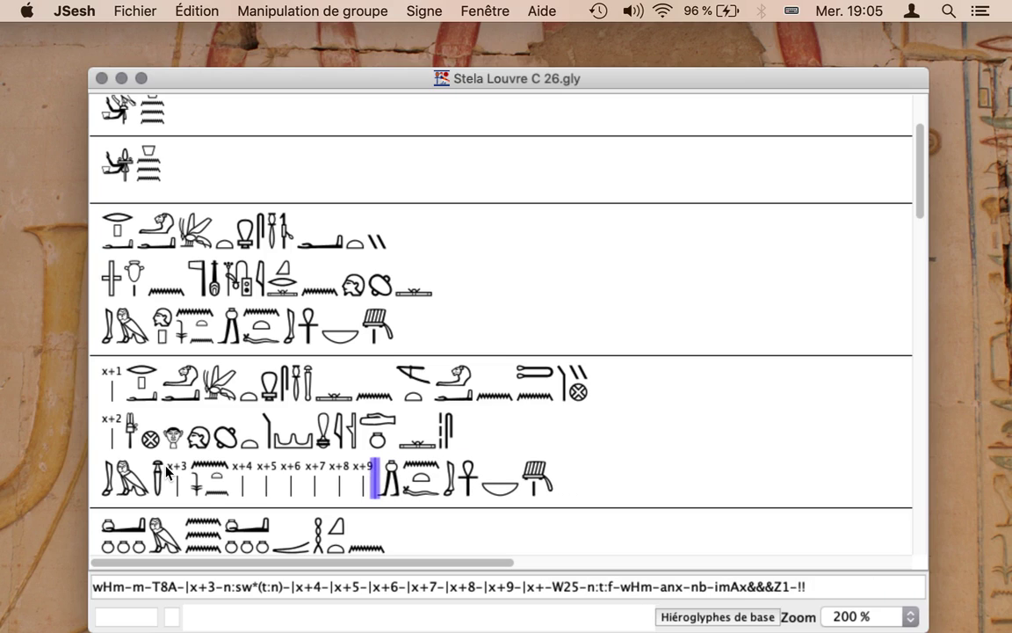
key(BackSpace)
key(BackSpace)
key(BackSpace)
key(BackSpace)
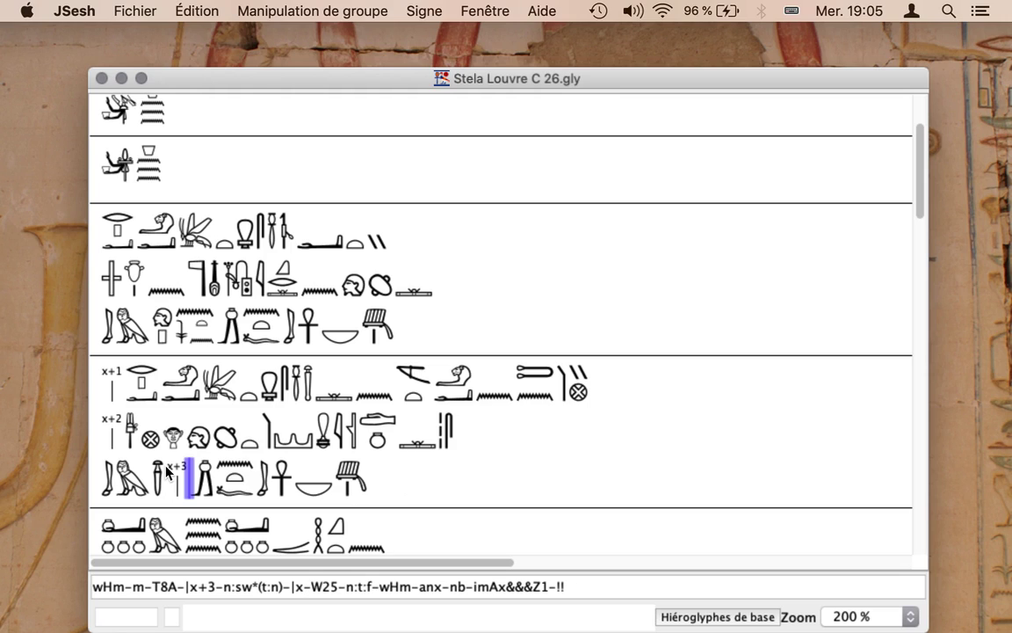
key(BackSpace)
key(BackSpace)
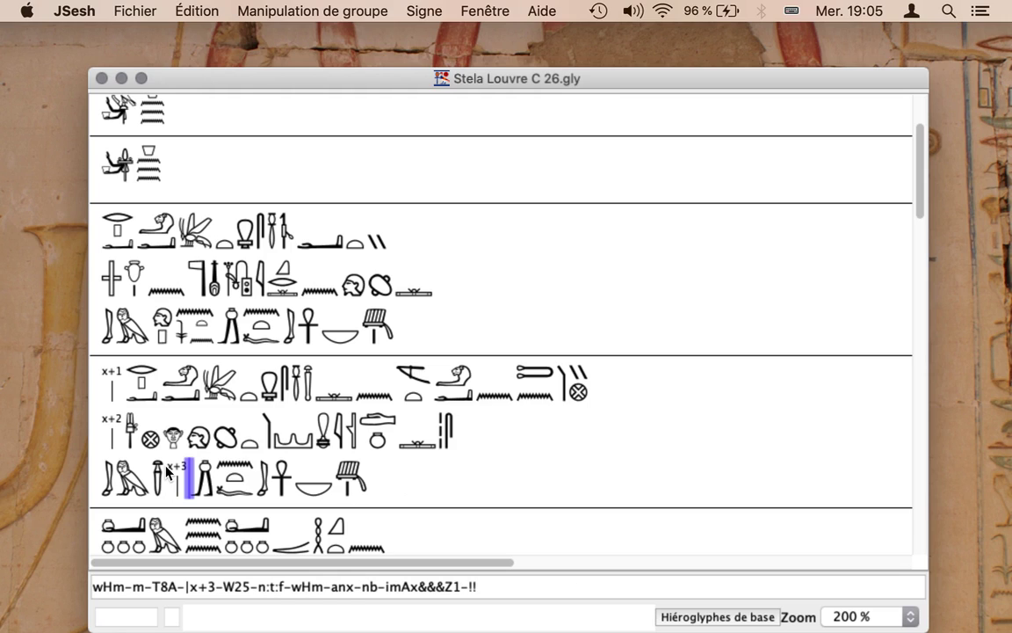
Step: Close Stela Louvre C 26.gly without saving the changes, reopen it, and position its window fully on screen
click(102, 80)
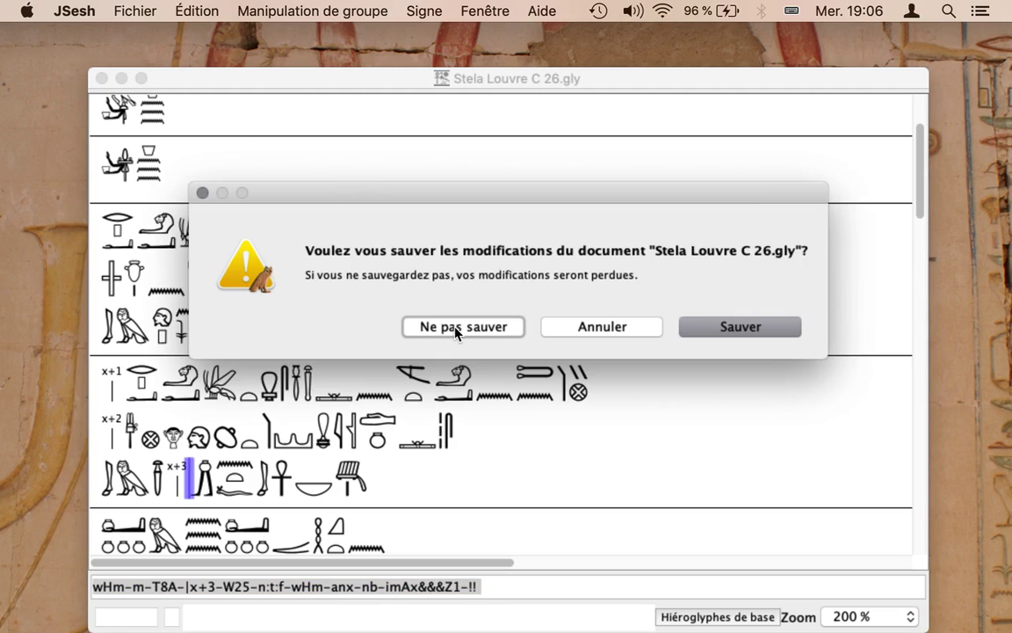
click(451, 328)
click(132, 11)
mouse_move(176, 72)
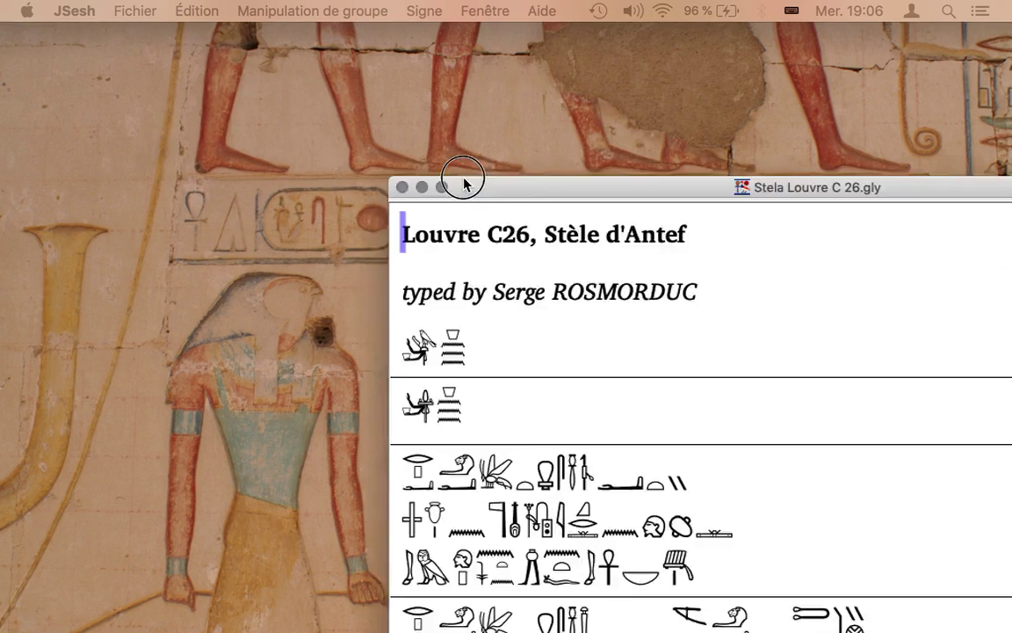
drag(463, 186, 198, 58)
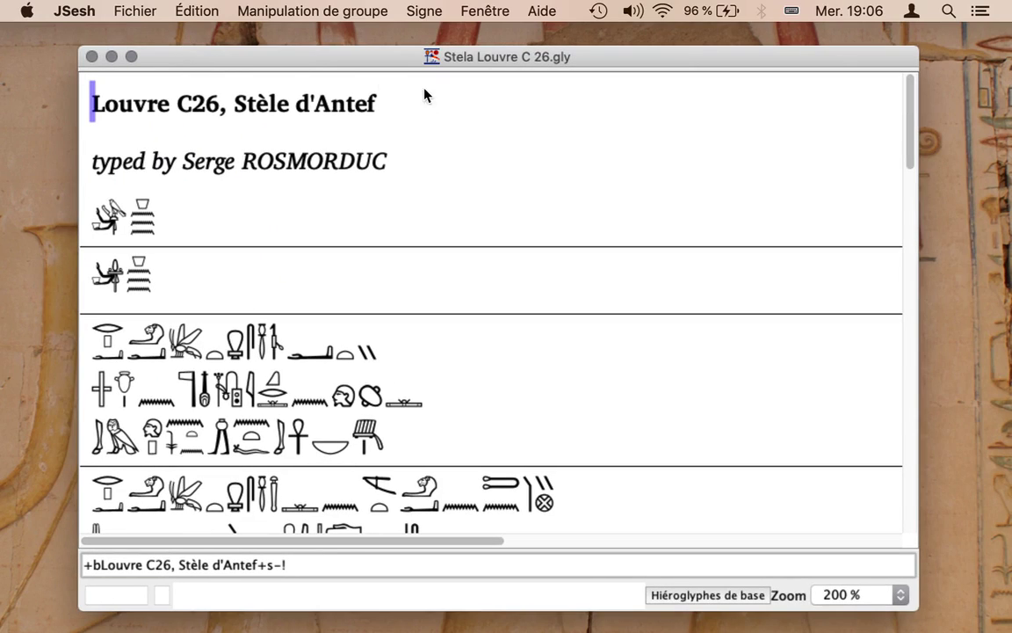
drag(260, 66, 228, 43)
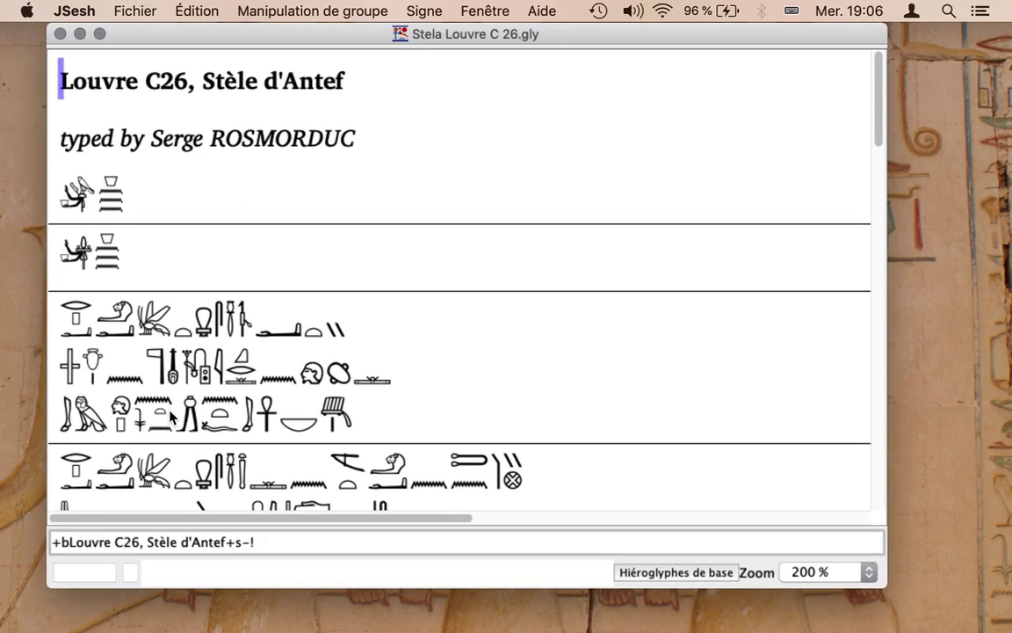
Step: Enclose the signs wHm through n:t:f, at the start of the line above the third separator, in a crenellated fortress cartouche
click(115, 407)
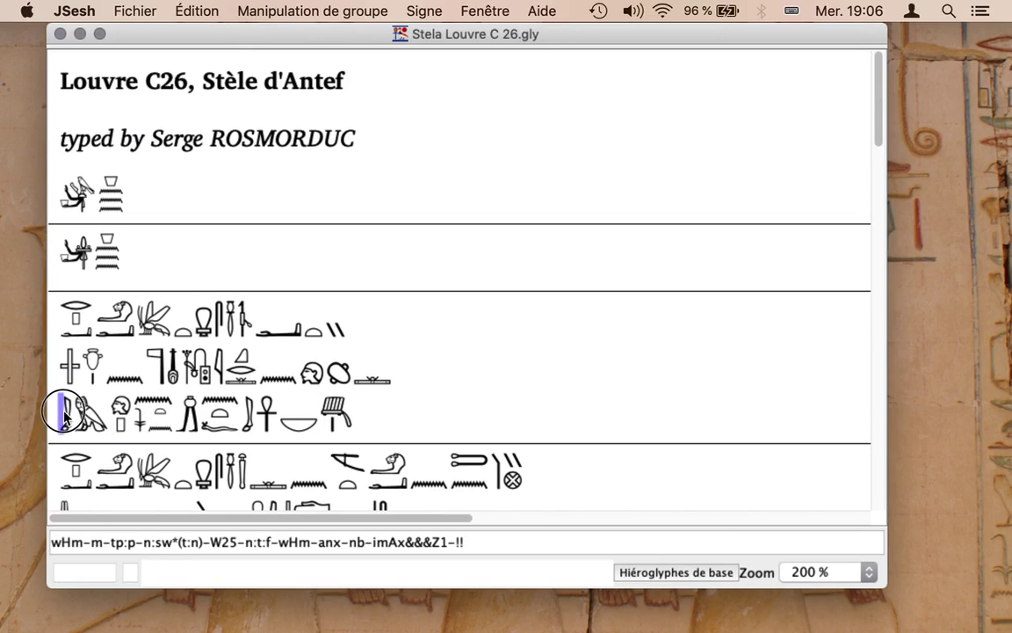
drag(60, 409, 241, 413)
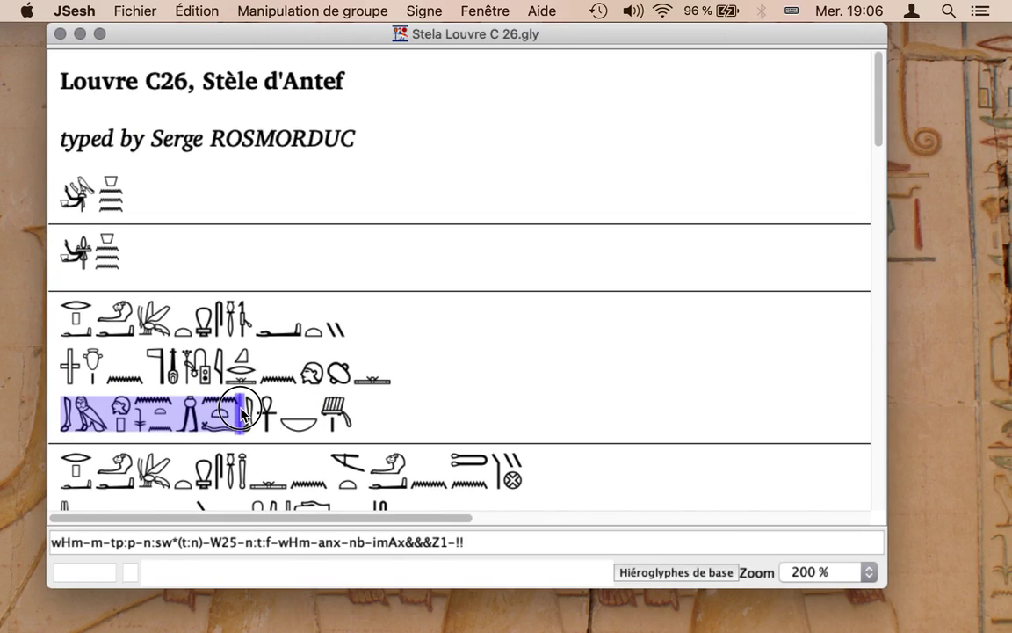
click(212, 7)
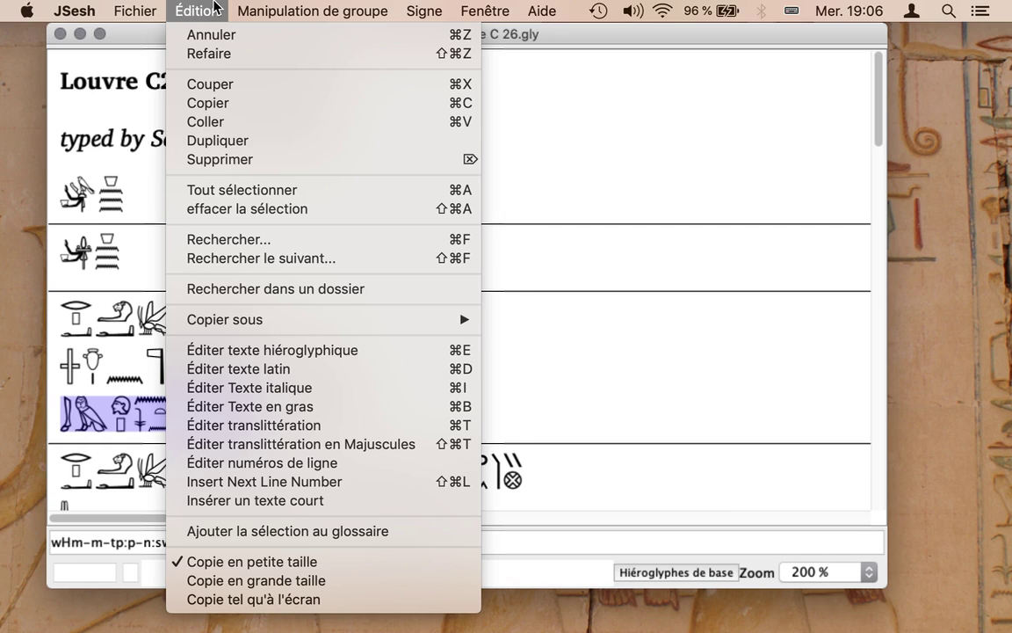
mouse_move(239, 9)
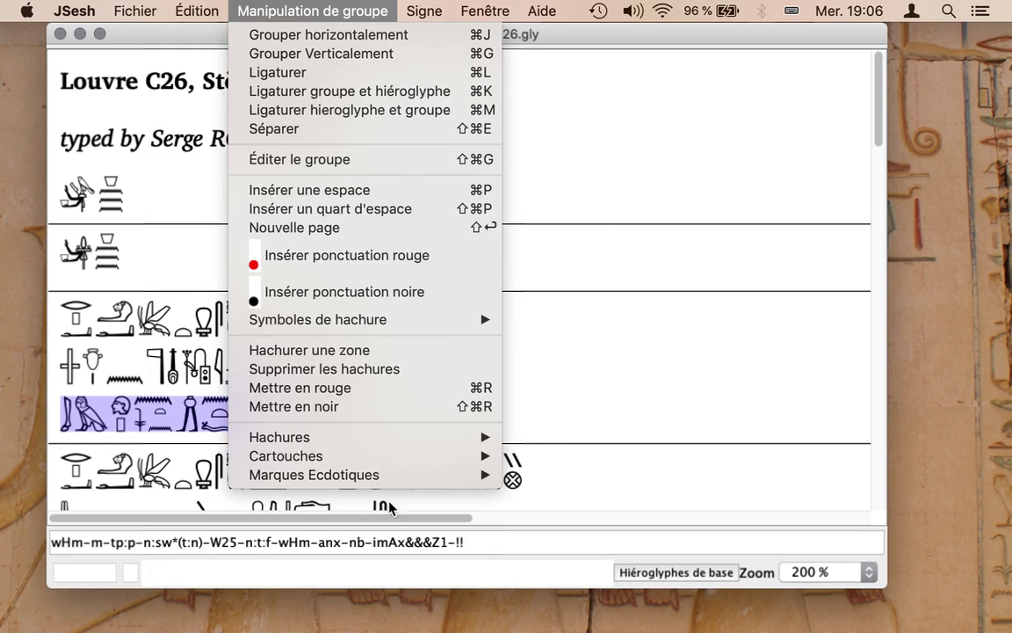
mouse_move(409, 459)
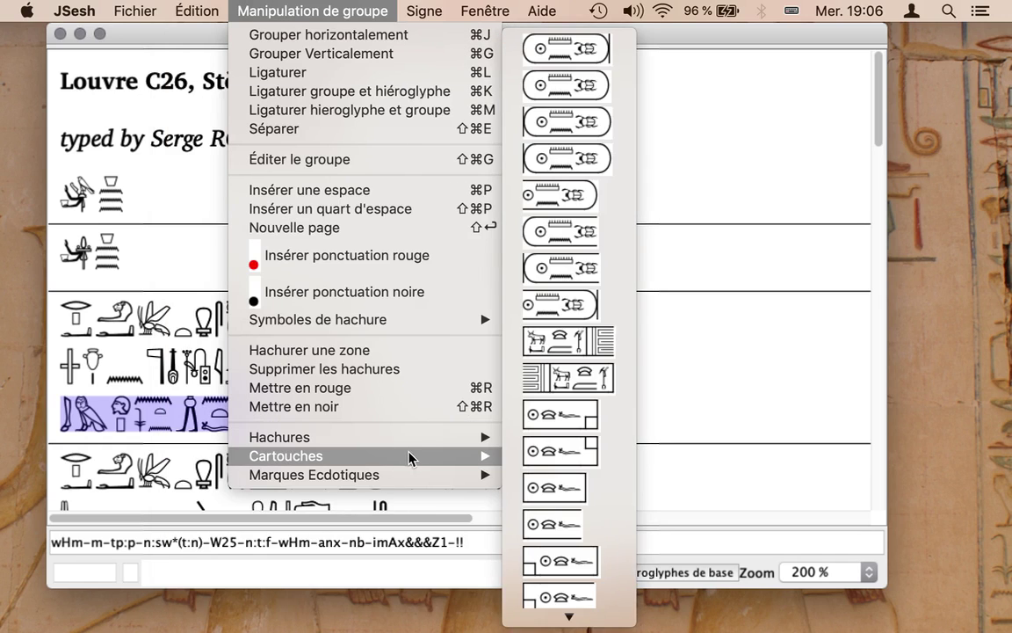
click(573, 606)
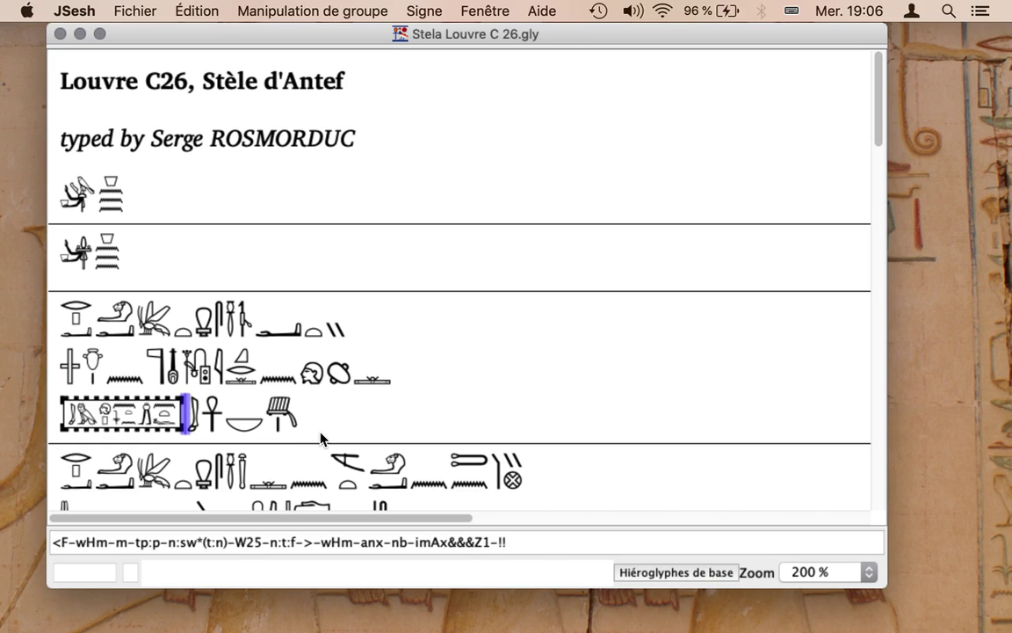
key(Left)
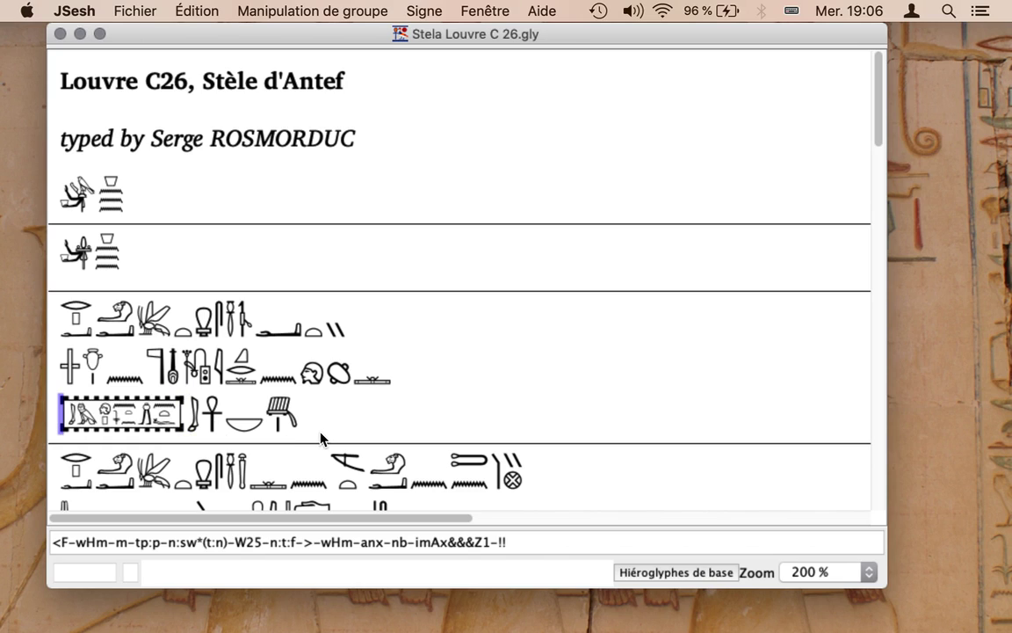
key(Right)
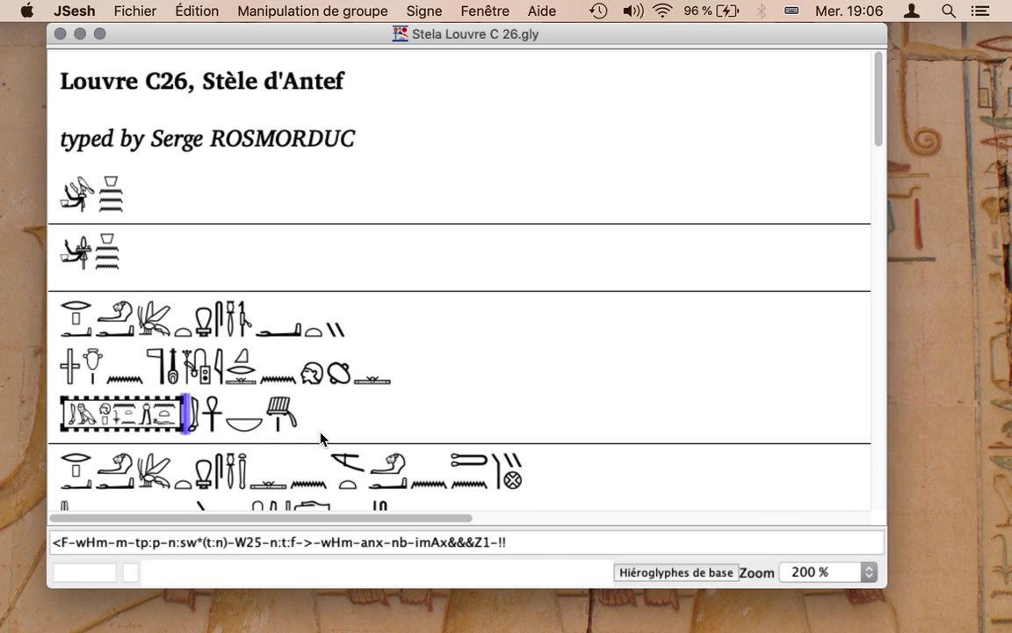
key(Left)
key(Right)
key(Left)
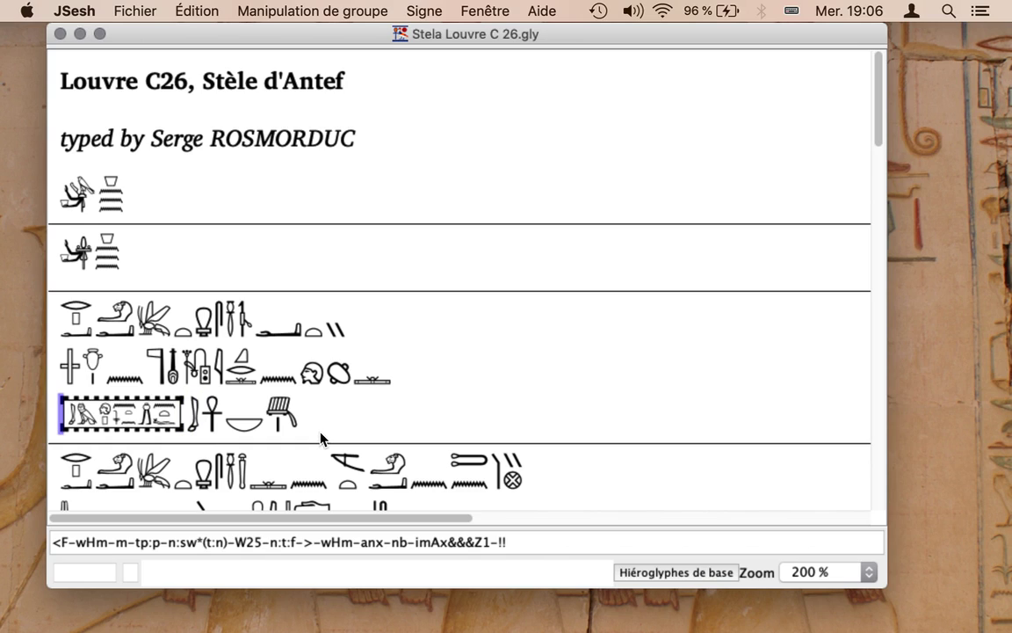
key(Right)
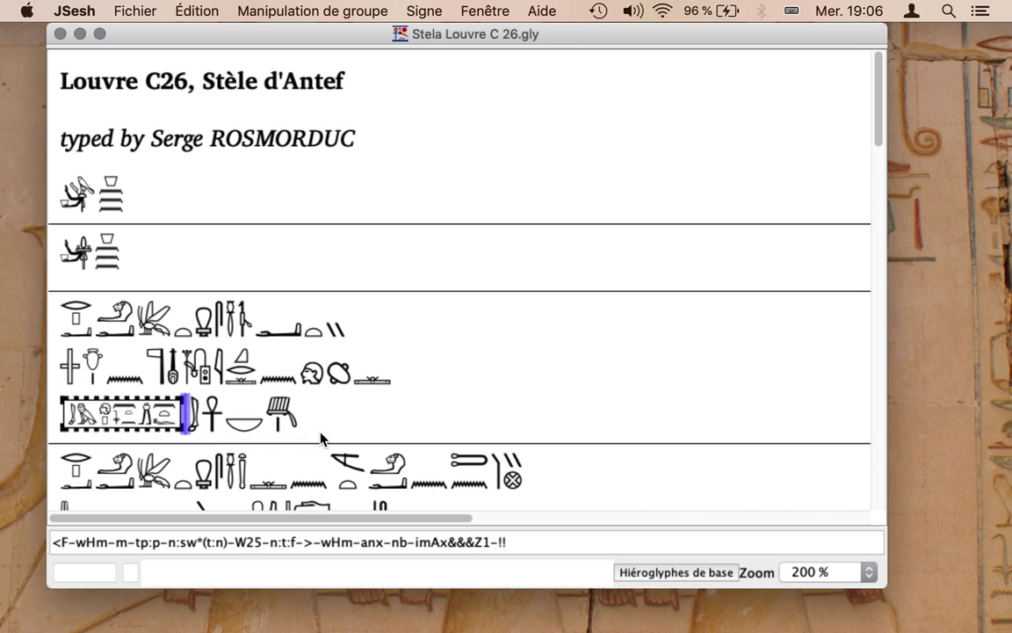
click(306, 12)
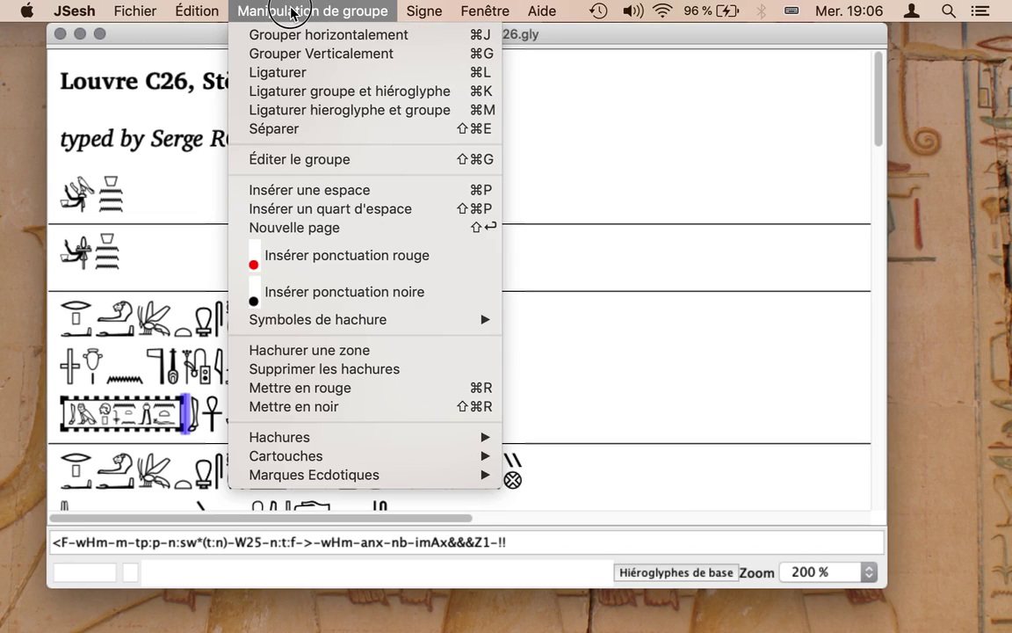
click(295, 11)
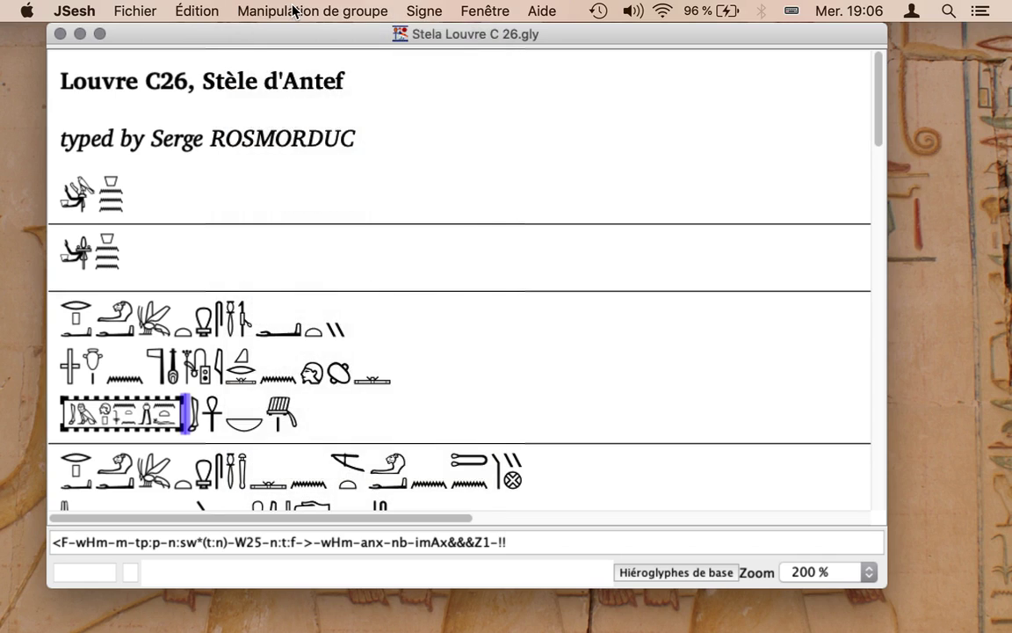
click(295, 10)
click(295, 11)
Step: Select the entire hieroglyphic line directly below the second separator, from r:p:a to t*y
click(68, 320)
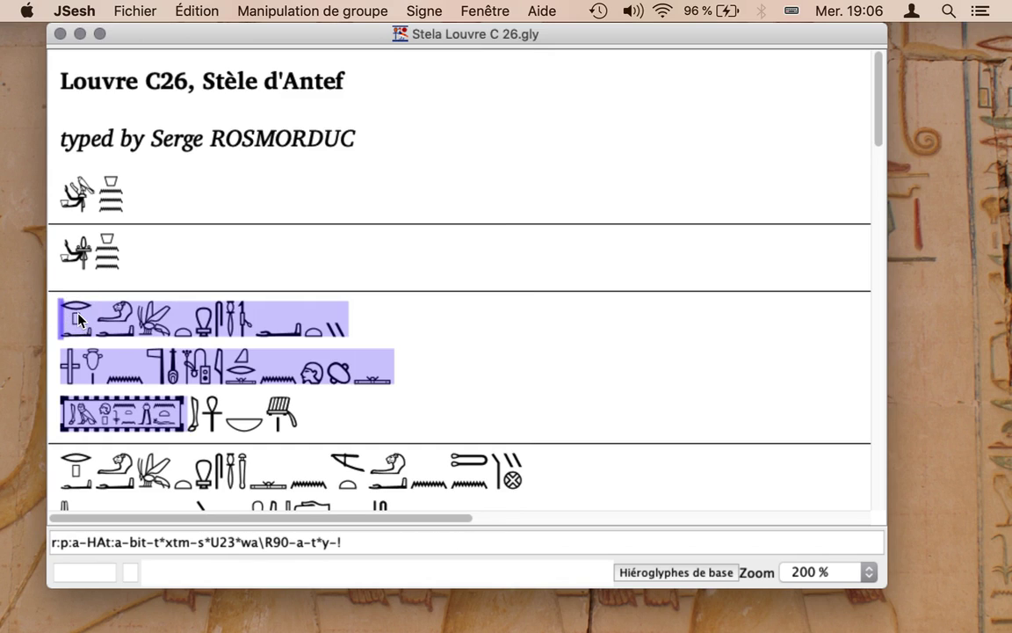
click(73, 318)
drag(74, 318, 382, 325)
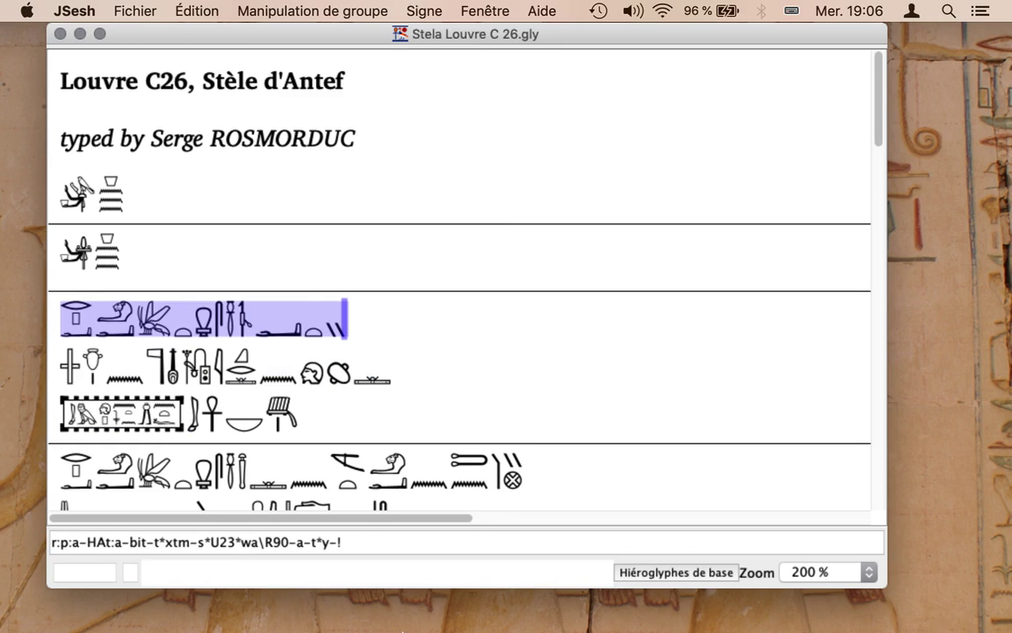
Step: Switch to TextEdit with a blank document and resize and position its window so it partly overlaps the JSesh document
mouse_move(403, 629)
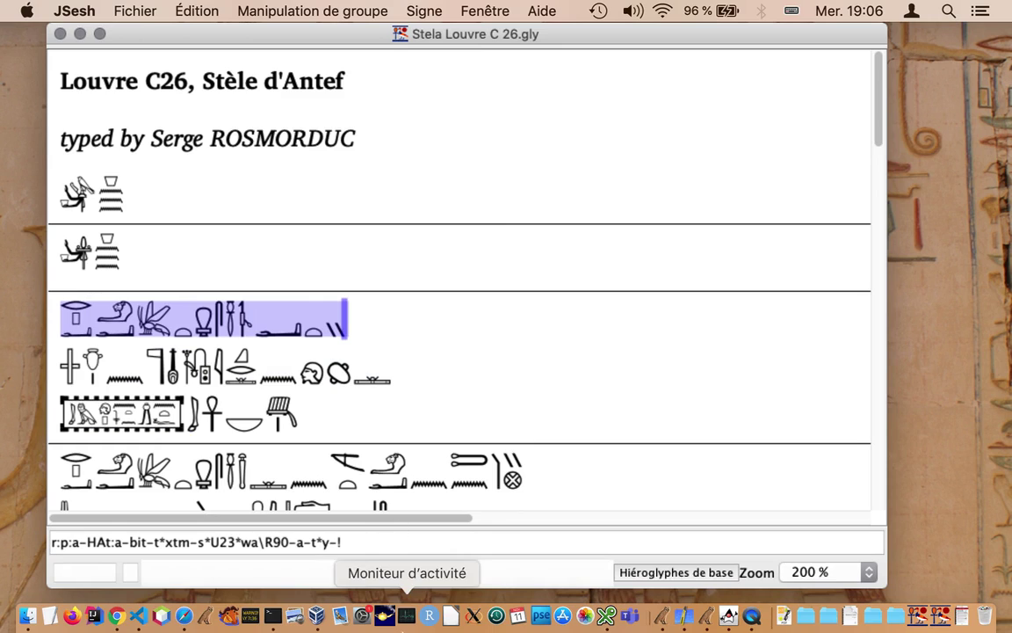
click(48, 621)
drag(248, 41, 509, 76)
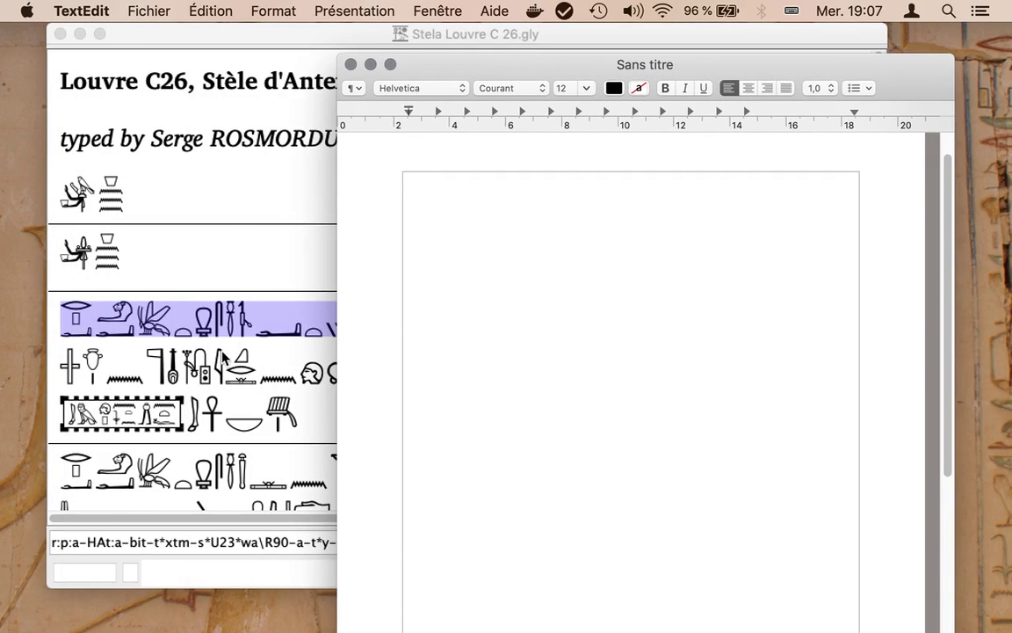
click(241, 41)
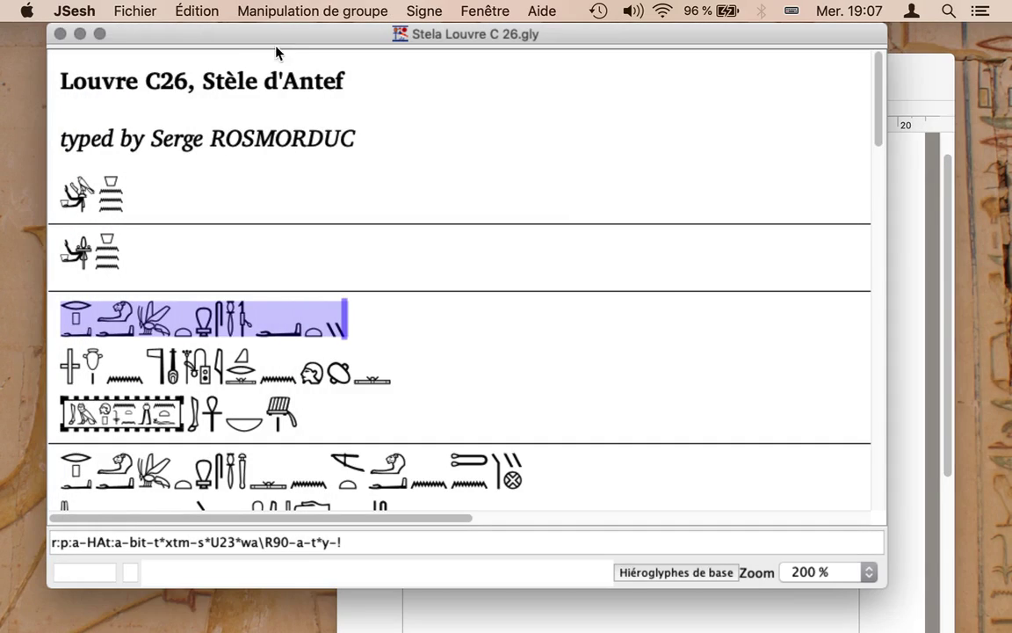
click(929, 244)
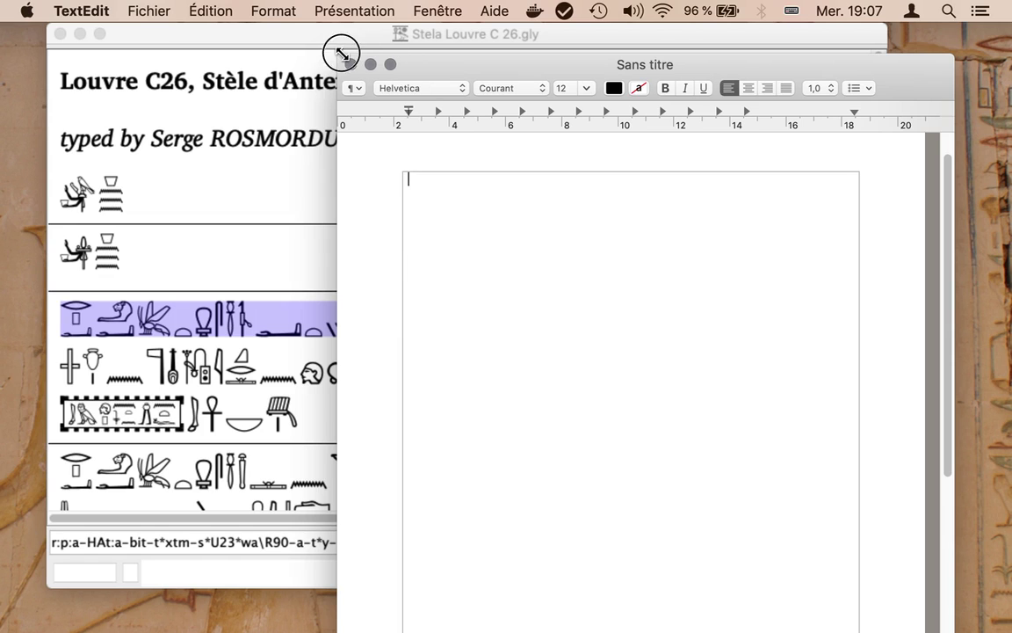
drag(342, 54, 339, 345)
drag(477, 345, 515, 28)
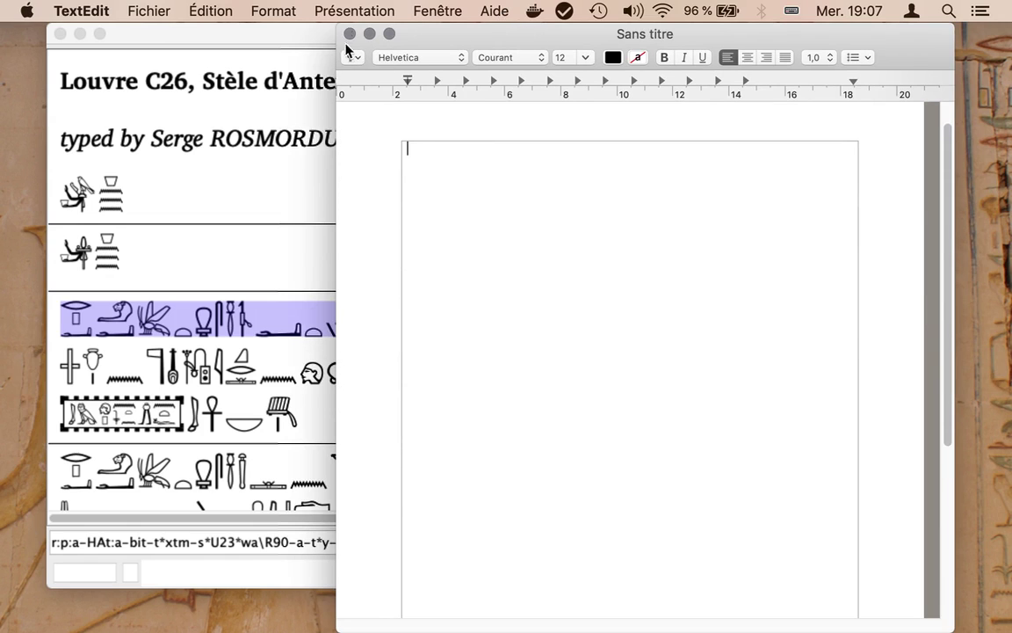
drag(337, 24, 310, 232)
drag(407, 237, 468, 170)
Step: Copy the selected JSesh line as simple Unicode text and paste it into the blank TextEdit document
click(258, 31)
click(175, 7)
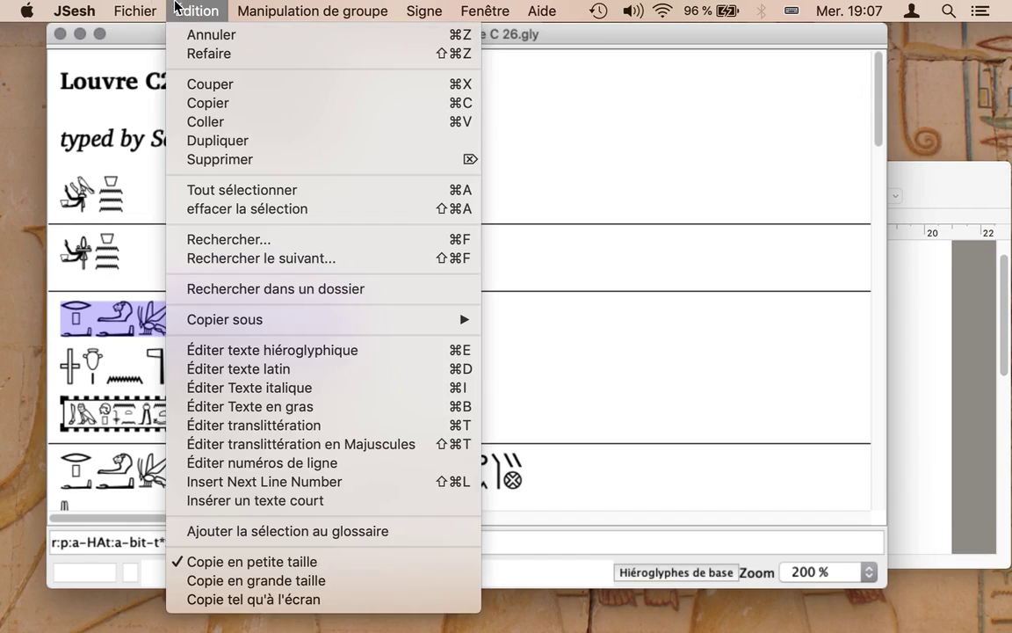
mouse_move(364, 321)
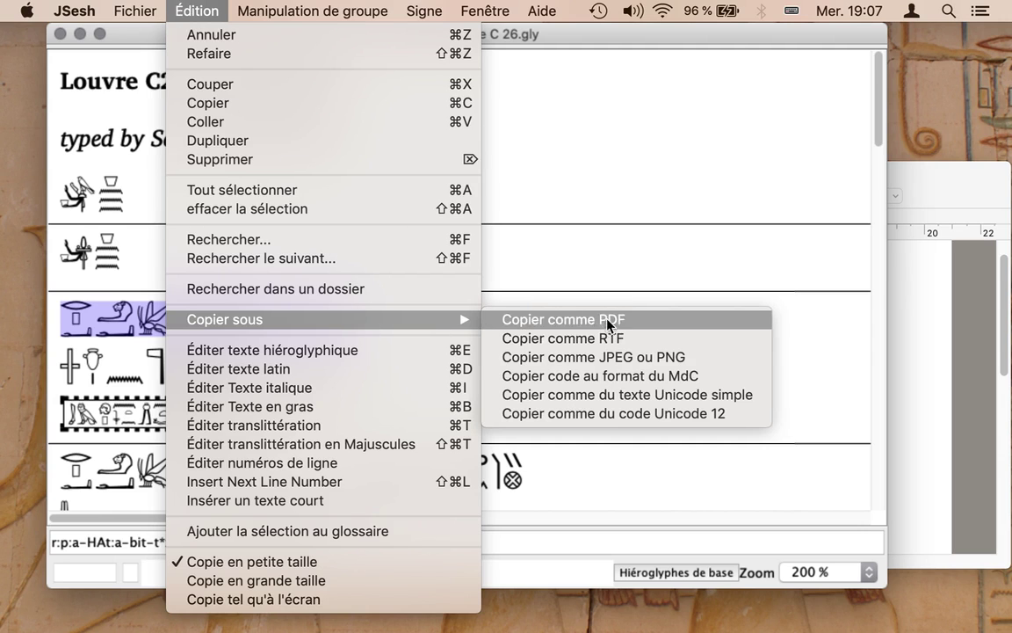
click(637, 395)
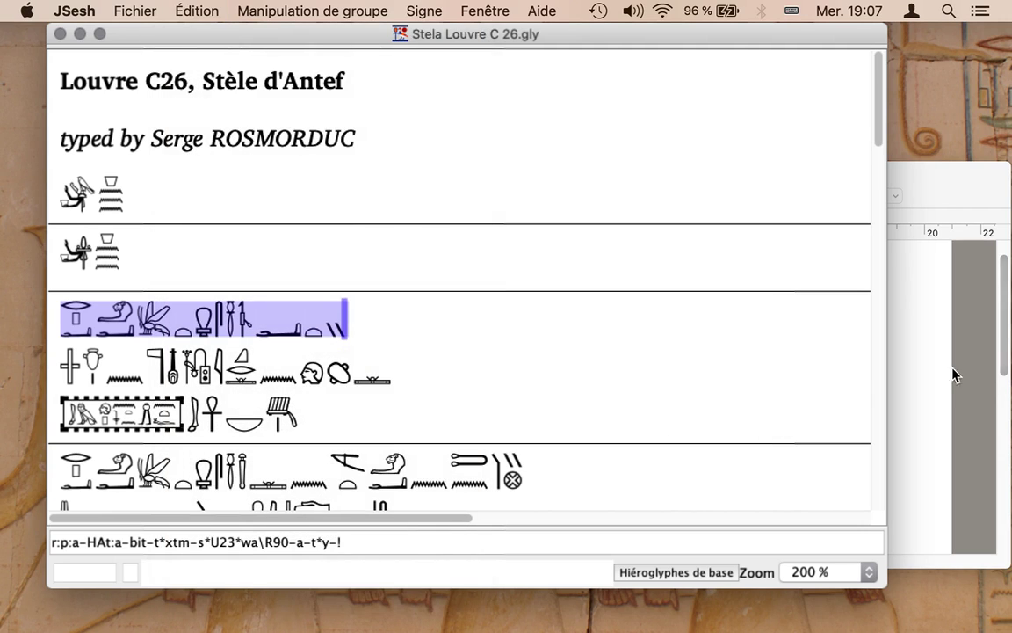
click(956, 375)
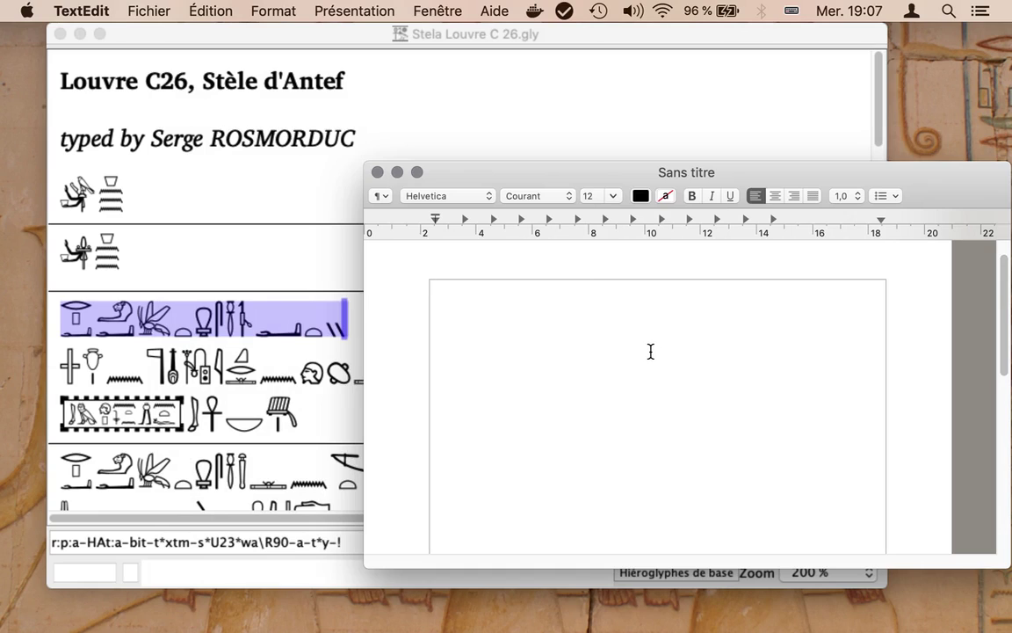
key(super+v)
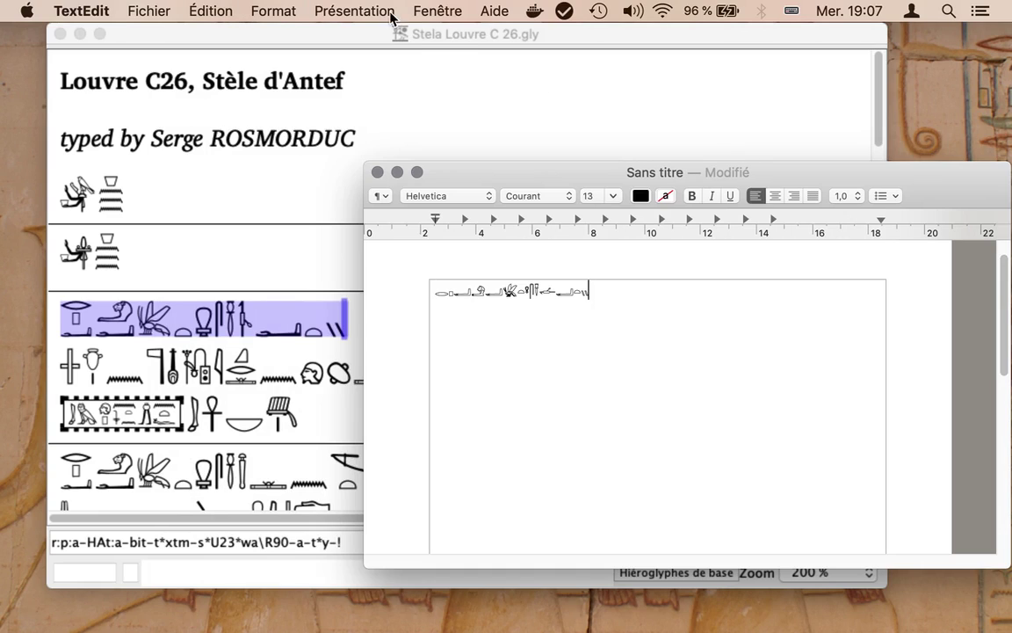
Step: Zoom in on the pasted hieroglyphs in TextEdit and place the cursor after the second sign to examine them
click(338, 10)
click(421, 103)
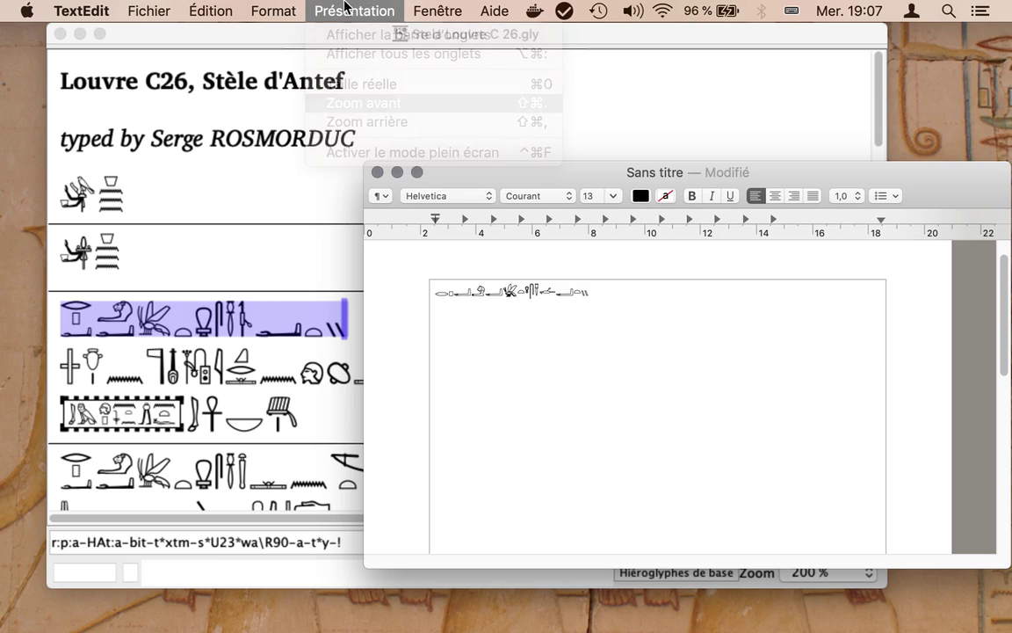
click(354, 11)
click(388, 103)
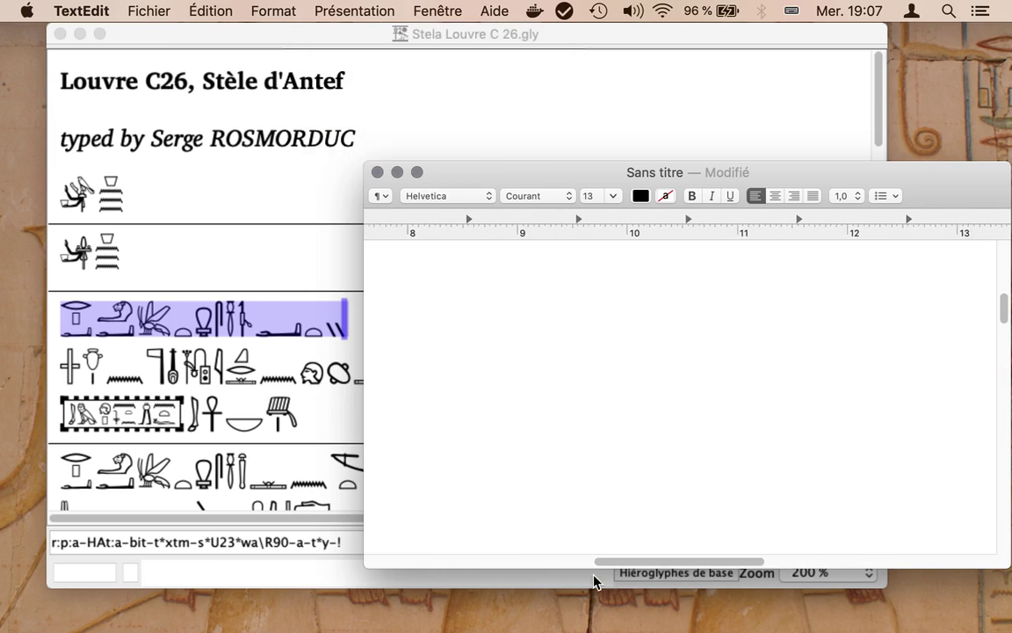
click(608, 562)
drag(606, 561, 402, 506)
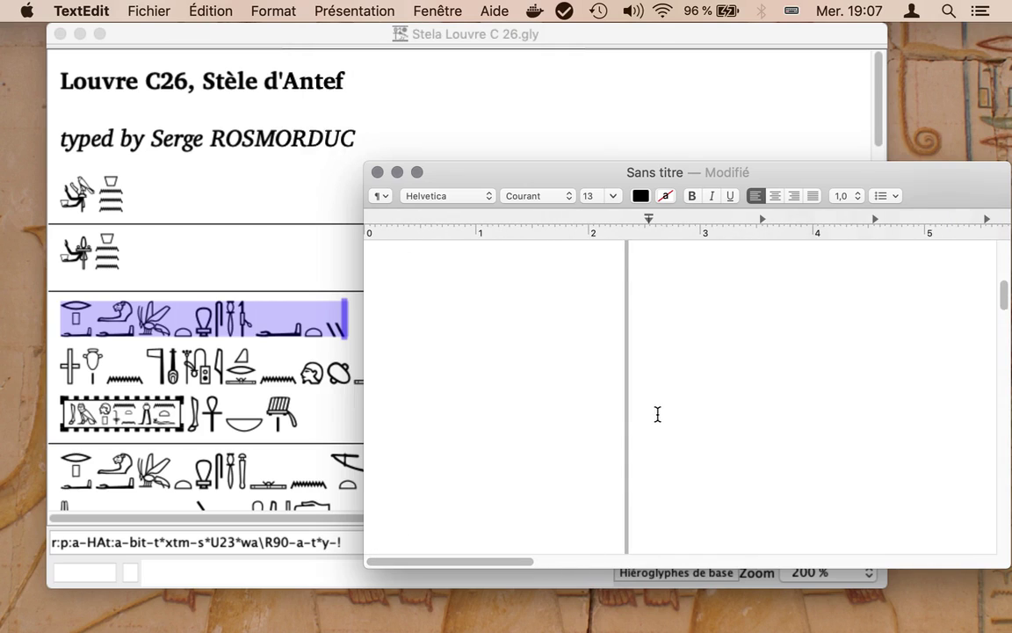
scroll(659, 415, up, 3)
click(722, 312)
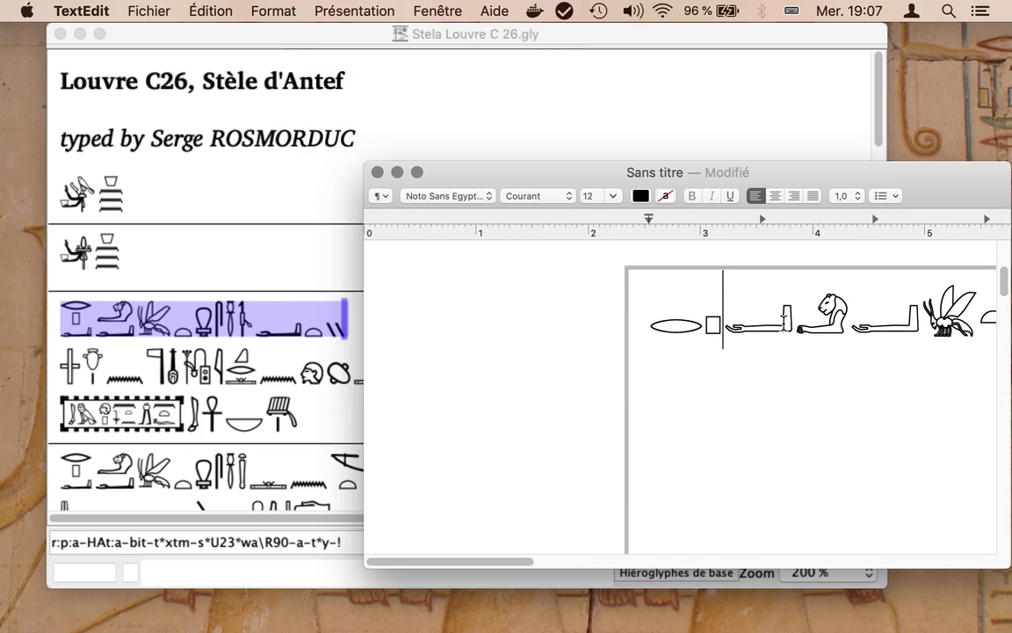
Step: Copy the selected JSesh line as Unicode 12 code and paste it on a new line below the hieroglyphs in the TextEdit document
click(679, 40)
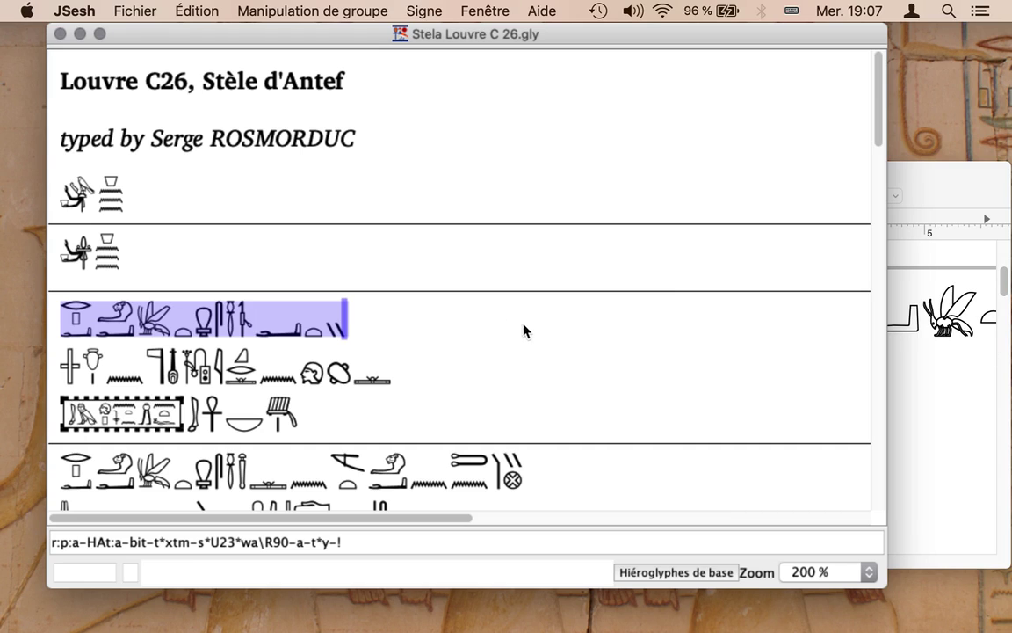
click(283, 12)
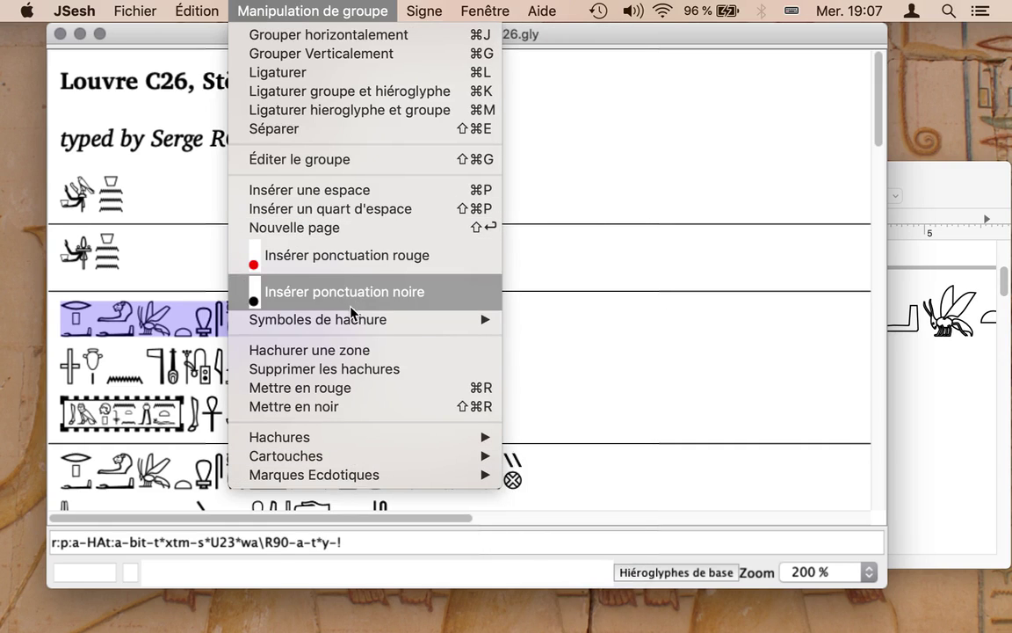
mouse_move(197, 10)
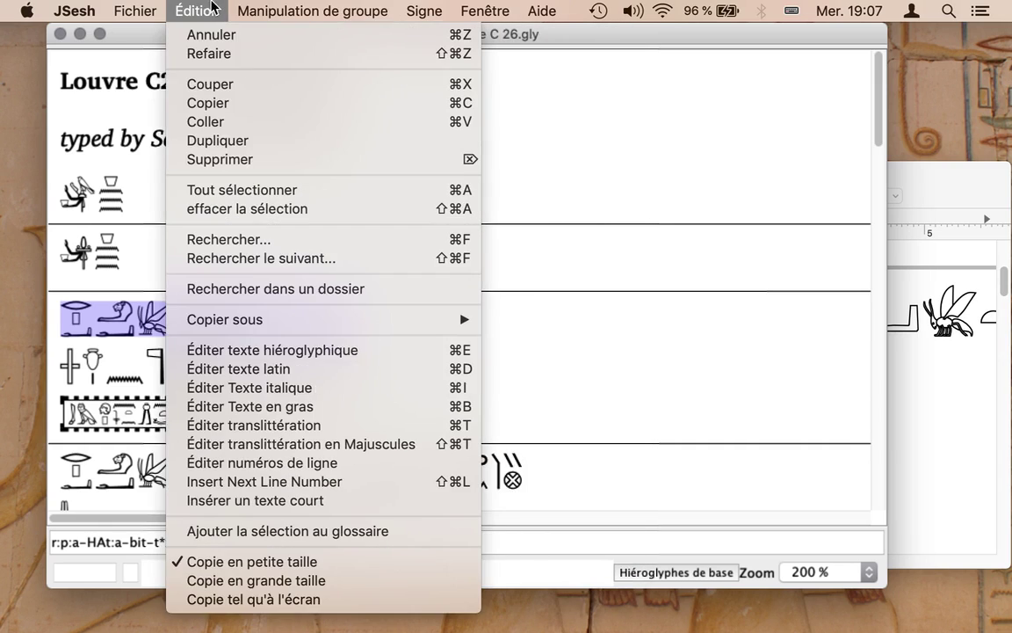
mouse_move(326, 319)
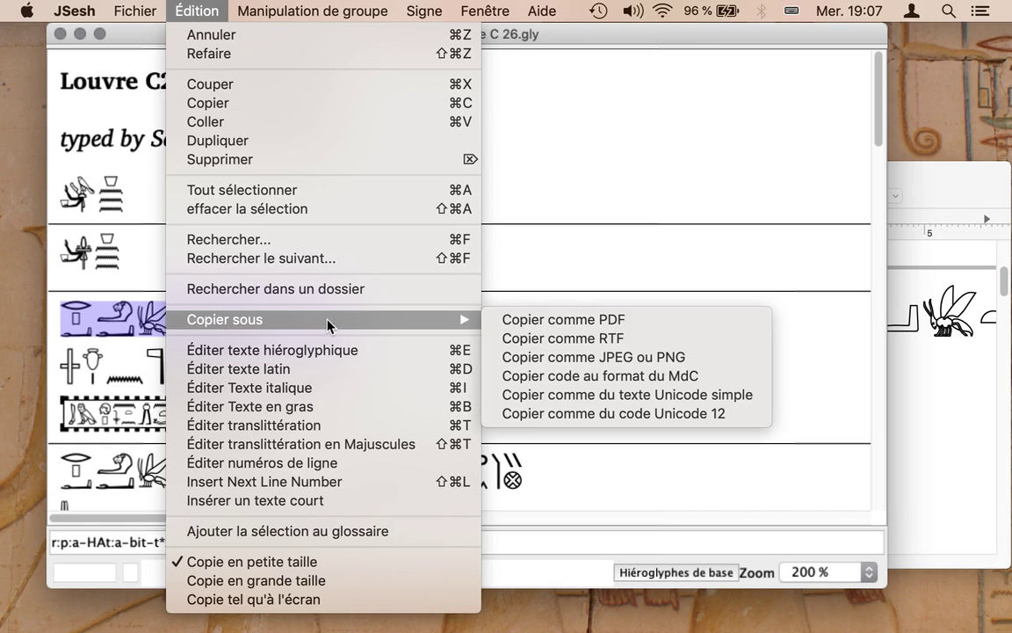
click(650, 413)
click(927, 202)
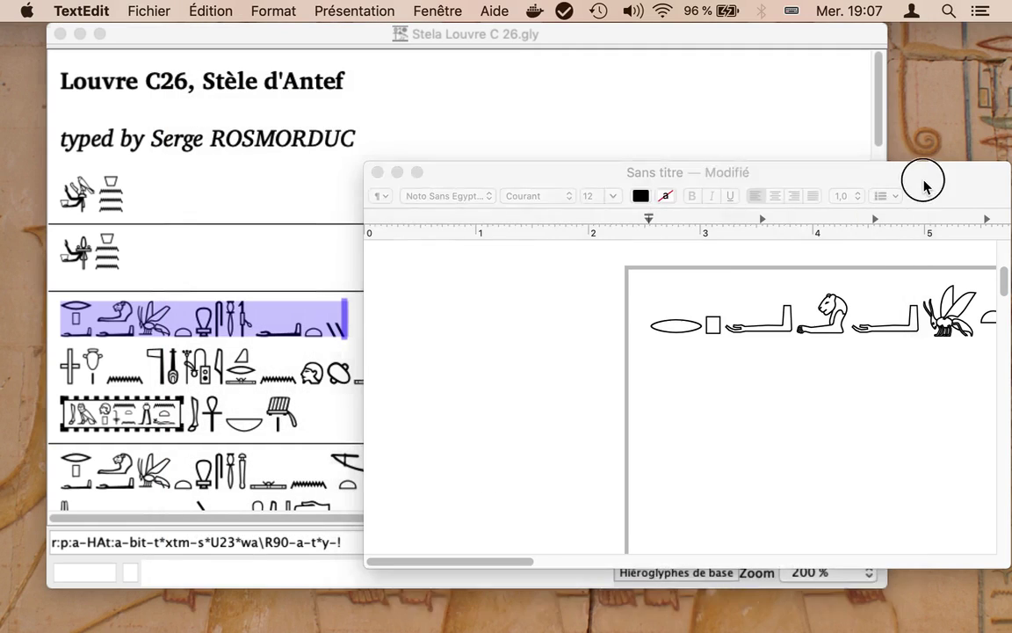
key(super+v)
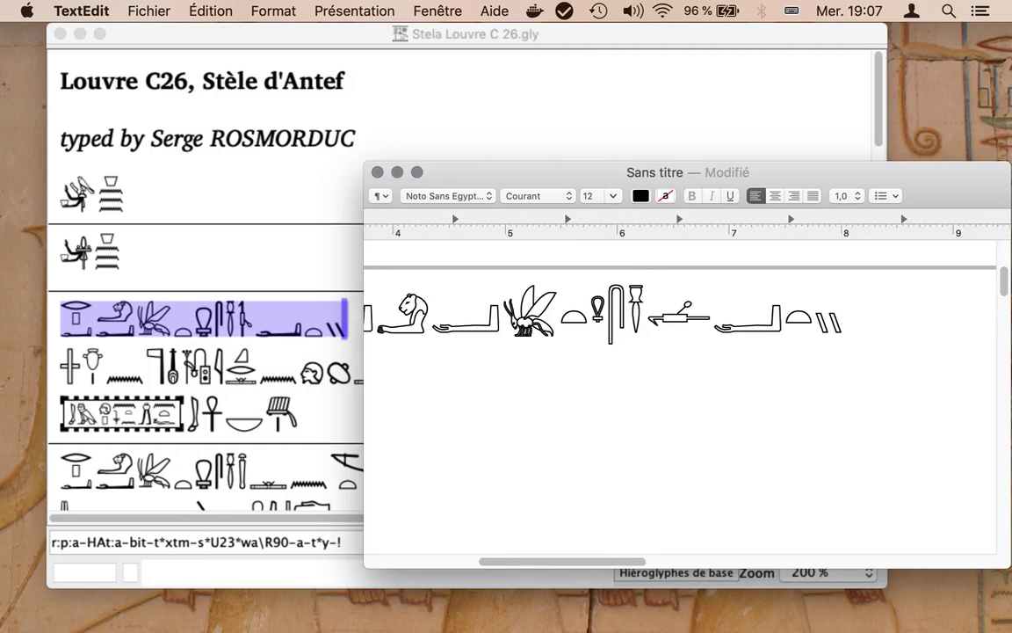
key(Return)
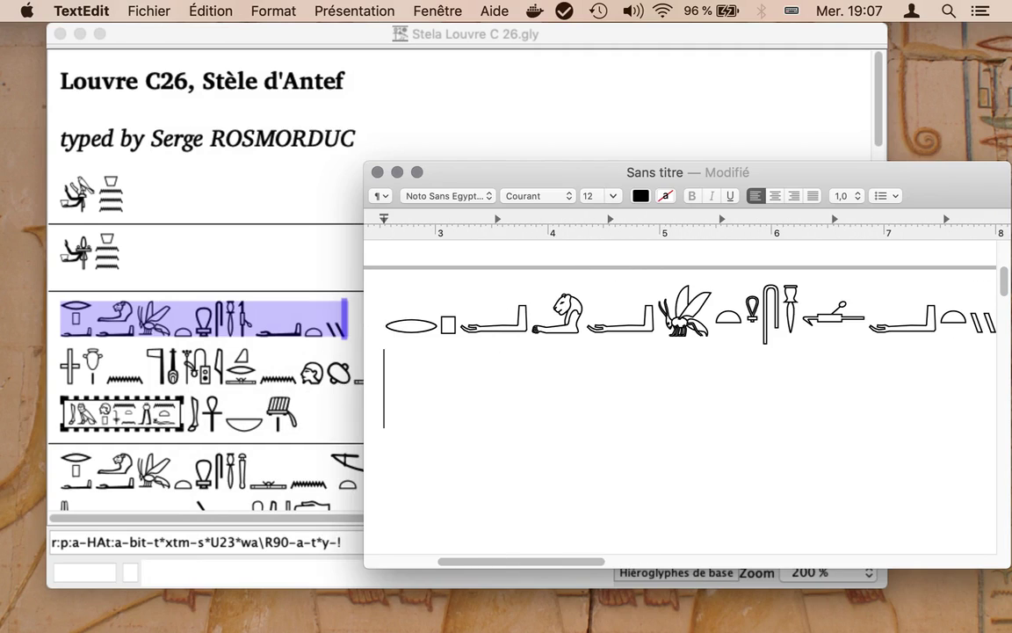
key(super+v)
Step: Move the text cursor back sign by sign through the newly pasted line to just after its second sign
key(Left)
key(Left)
key(Left)
key(Left)
key(Left)
key(Left)
key(Left)
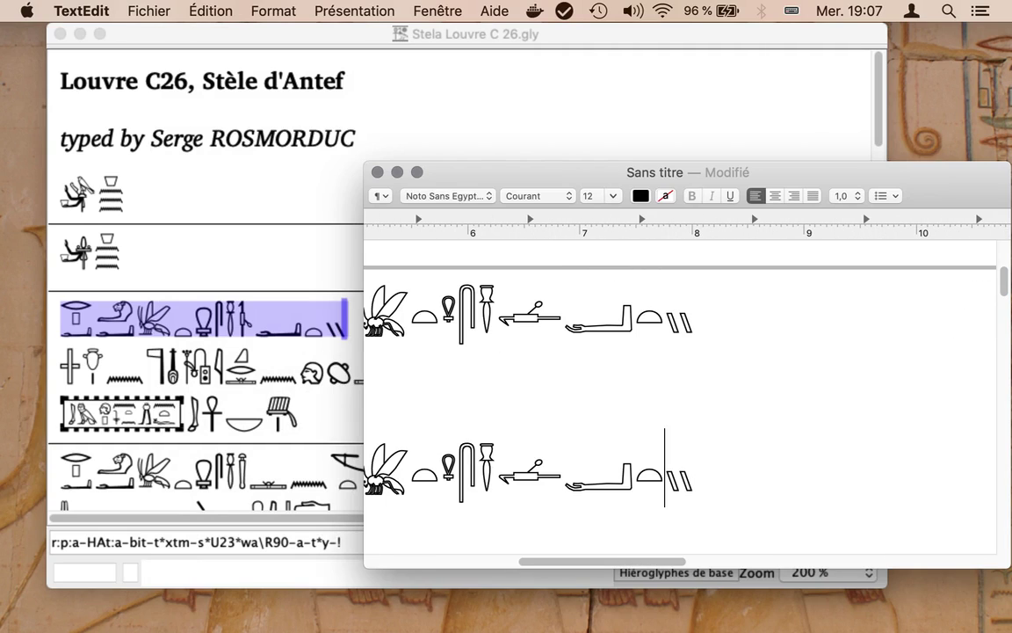
key(Left)
key(Left)
key(Left)
key(Left)
key(Left)
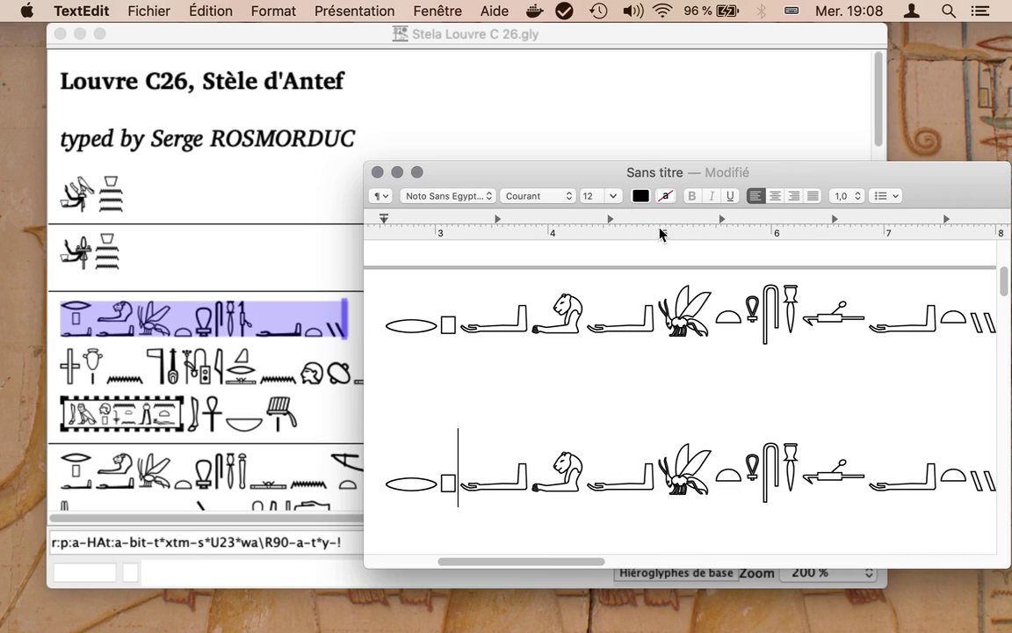
Step: Leave the TextEdit document for JSesh and display the transliteration options in the font preferences
click(377, 174)
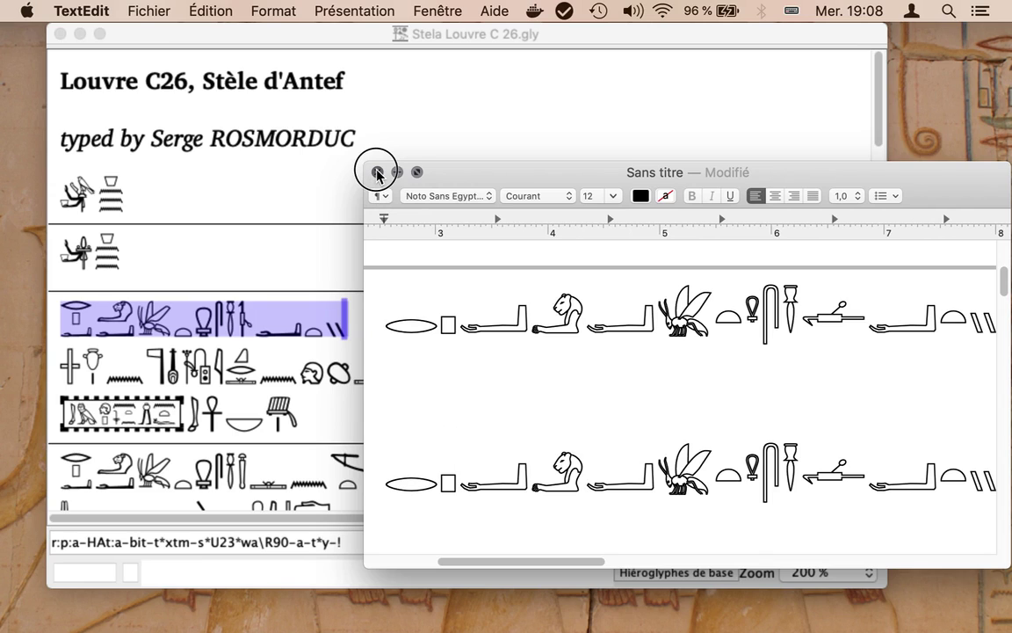
click(467, 160)
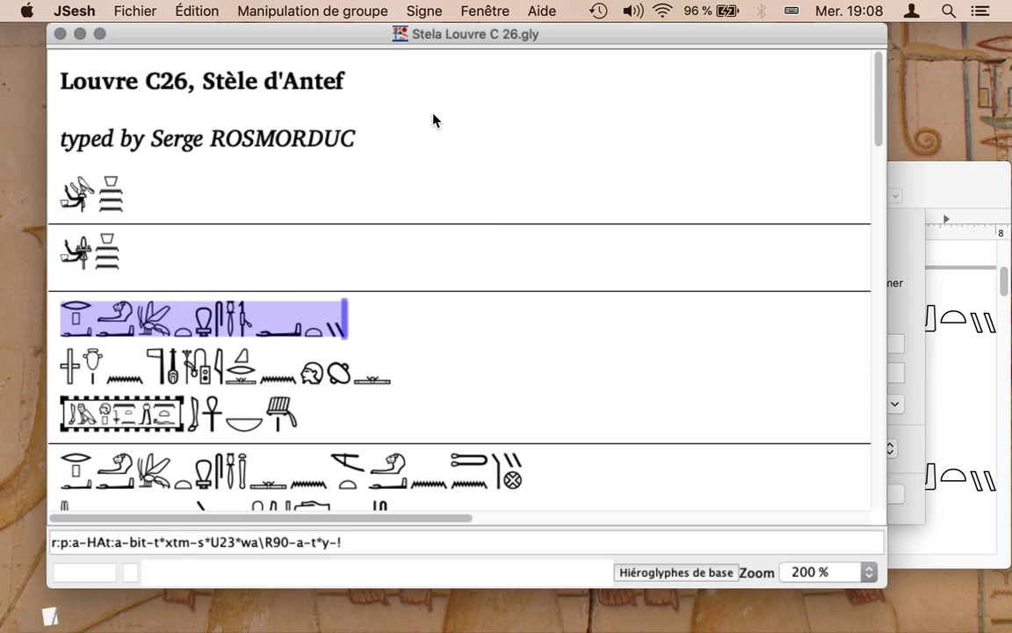
click(250, 12)
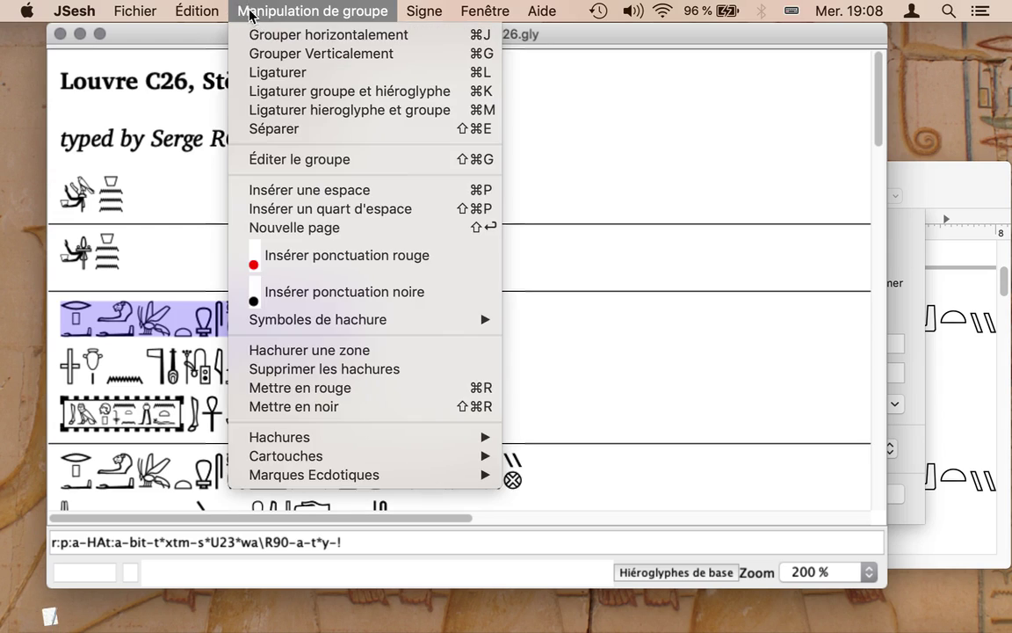
click(229, 13)
click(132, 11)
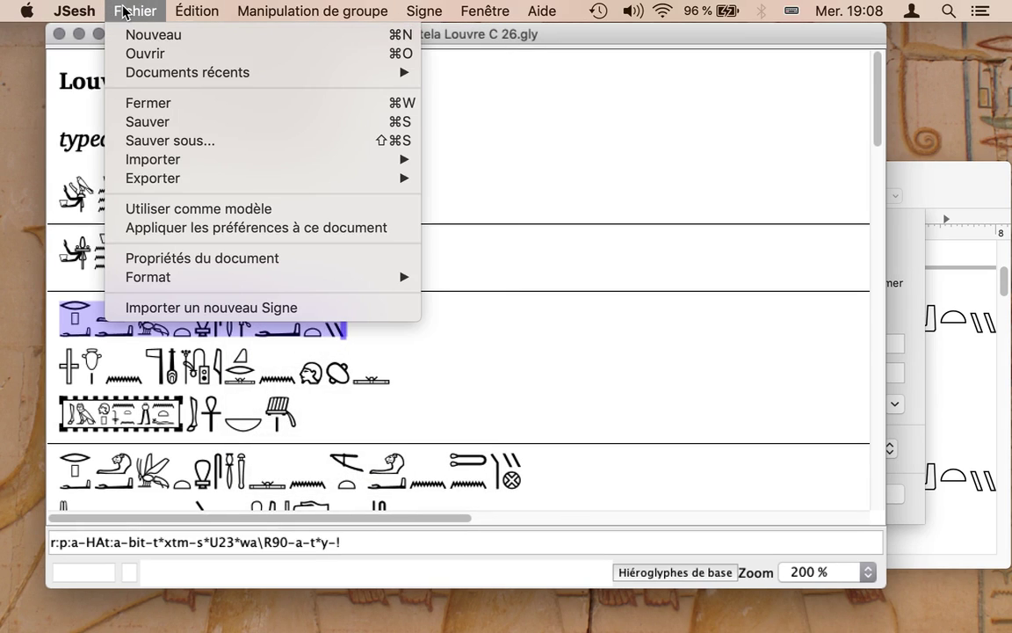
mouse_move(66, 11)
click(99, 67)
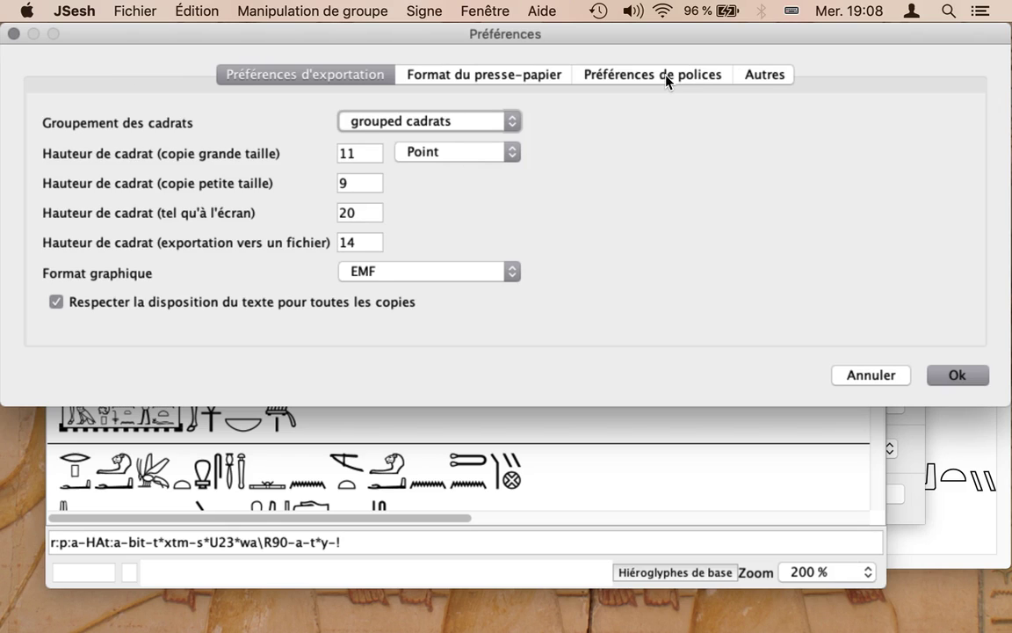
click(666, 76)
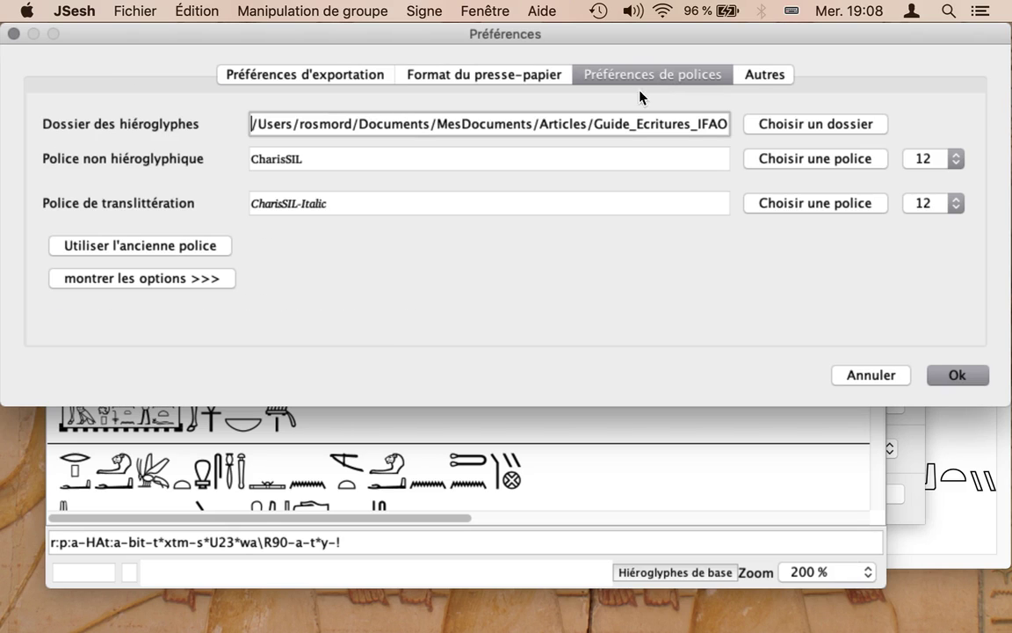
click(157, 283)
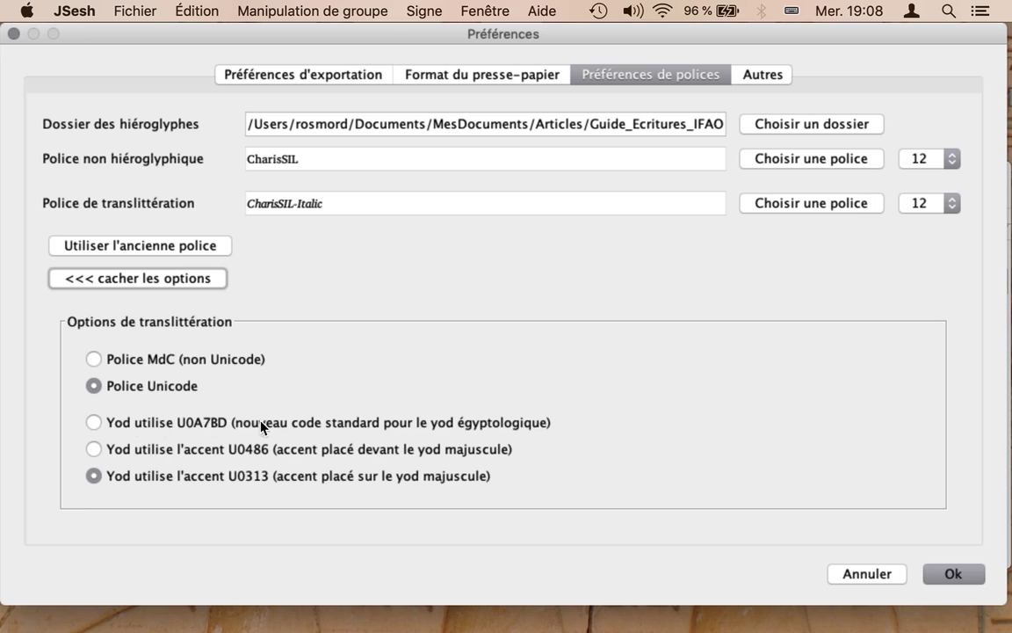
Step: Try the U0A7BD code for the yod, reselect the U0313 accent option, and discard the preference changes
click(94, 422)
click(109, 475)
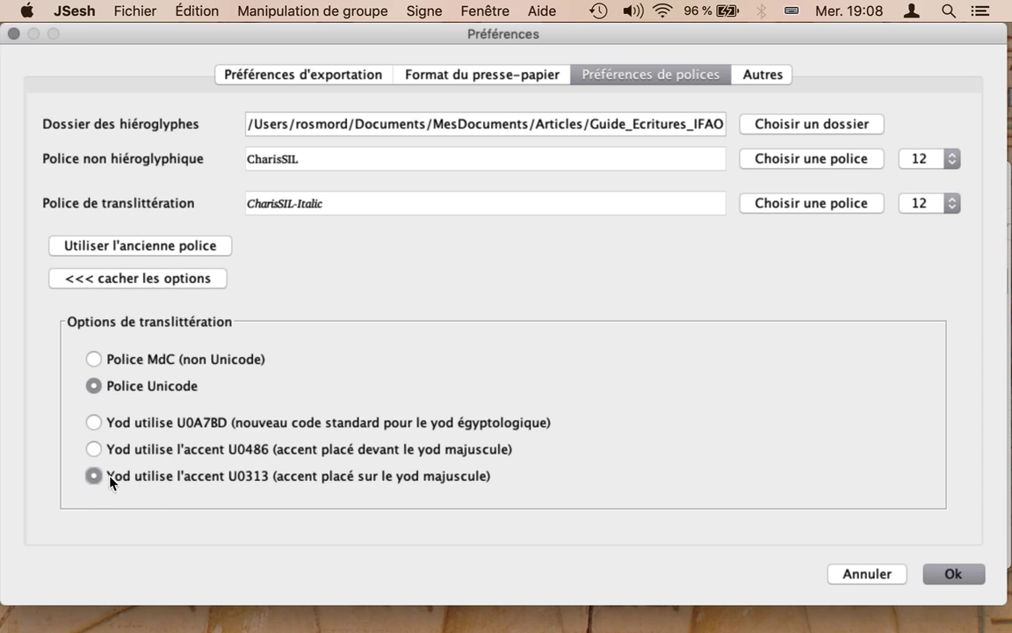
click(863, 572)
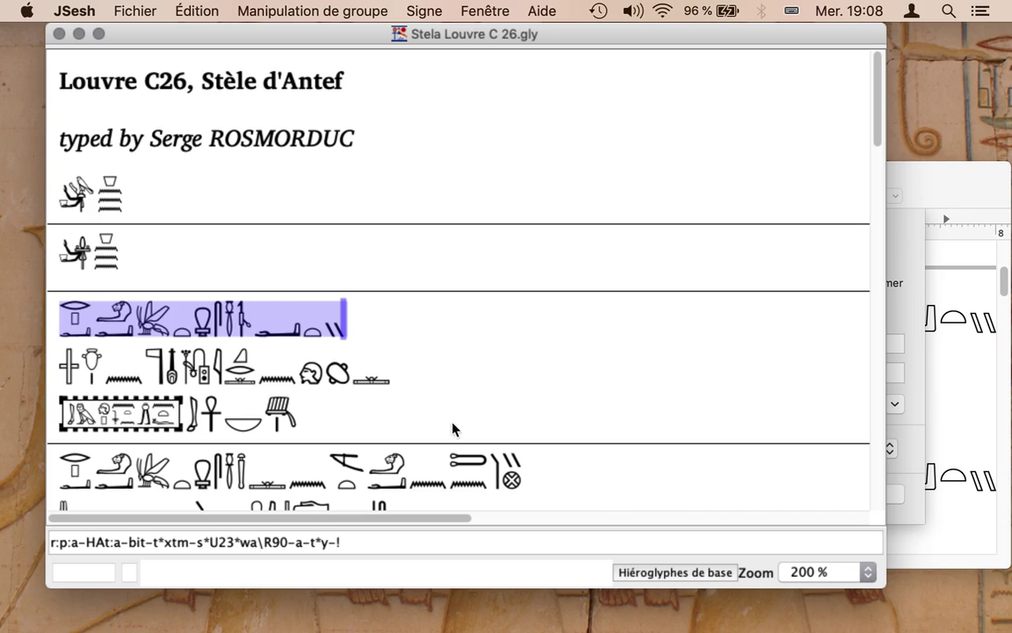
click(456, 416)
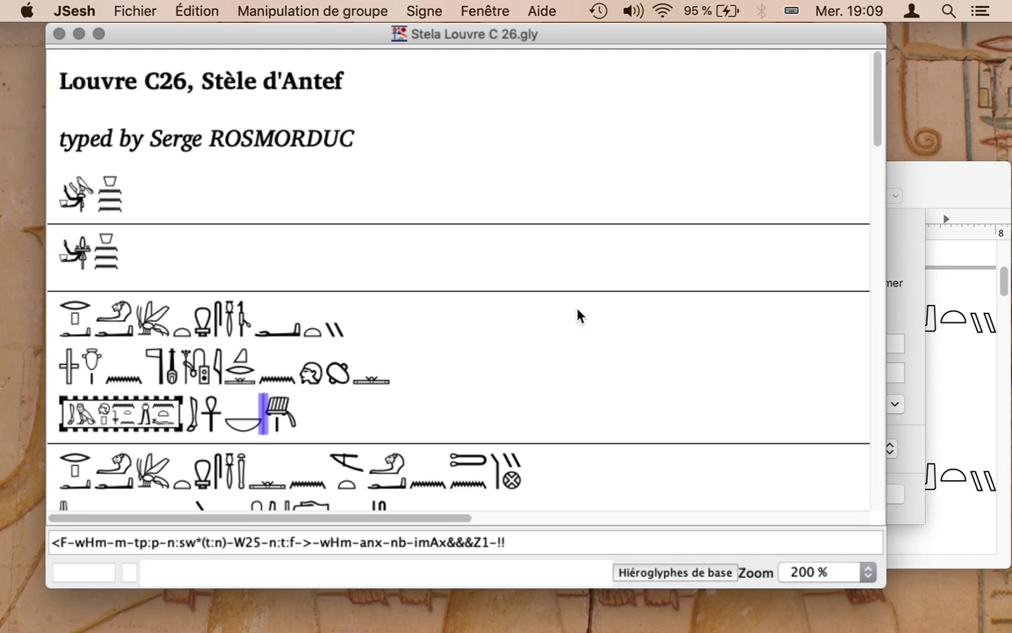
key(super+Tab)
key(super+Tab)
key(super+Tab)
key(super+Tab)
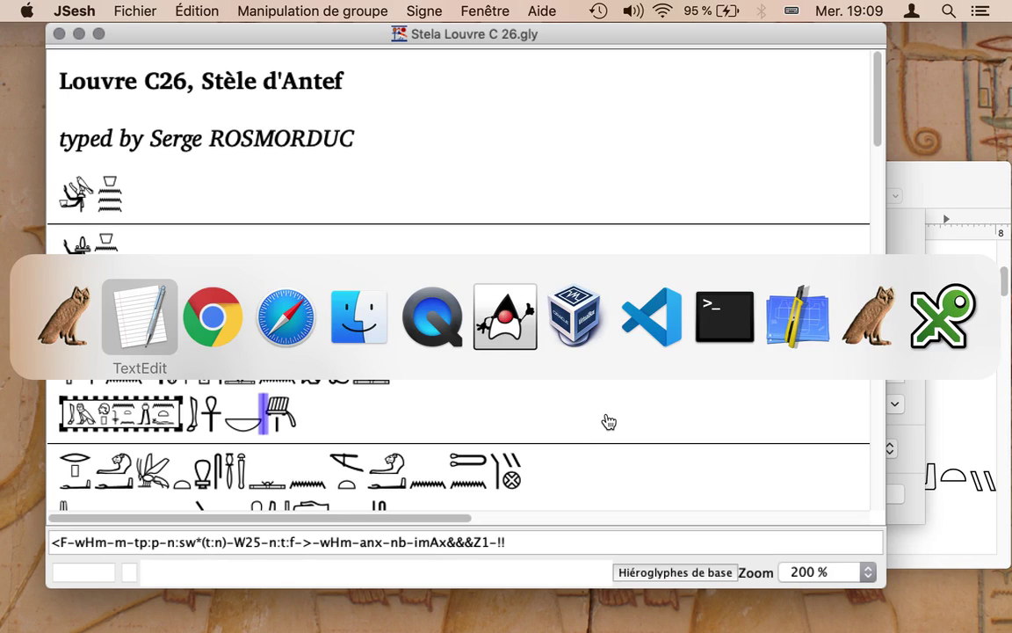
key(super+Tab)
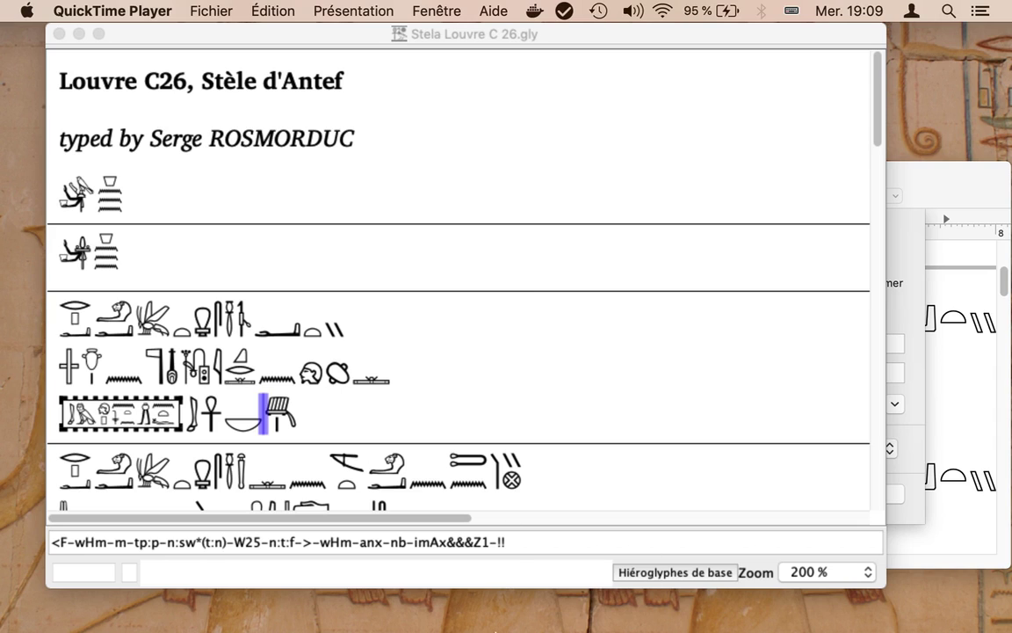
click(486, 606)
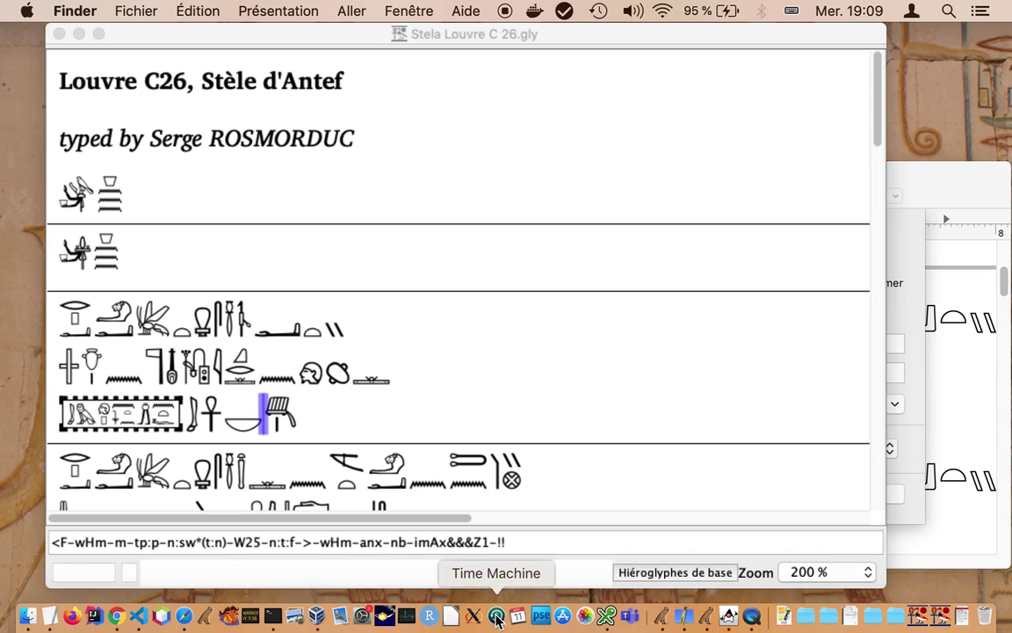
click(752, 618)
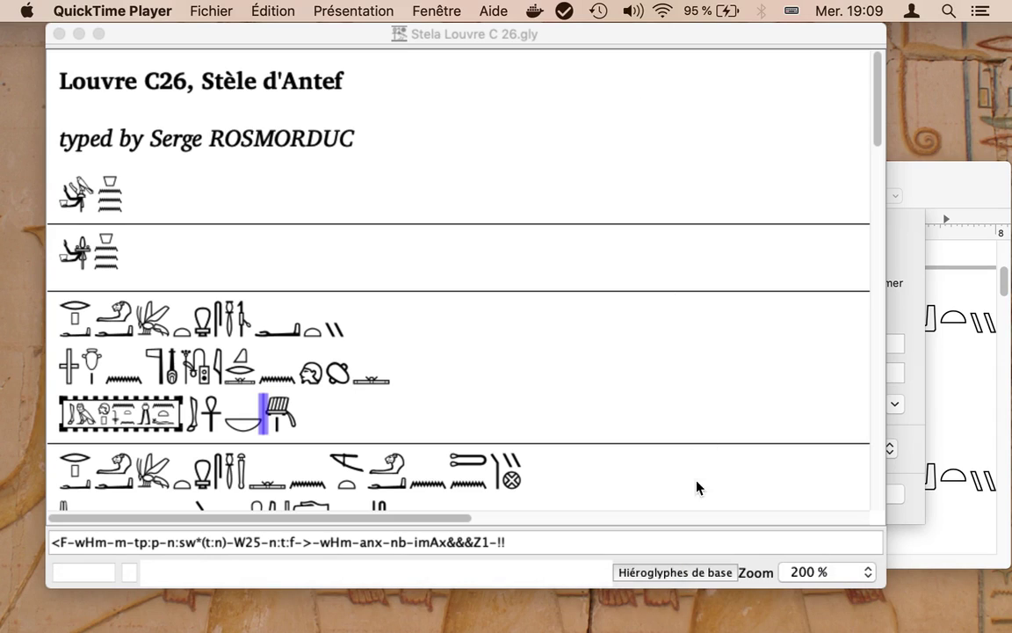